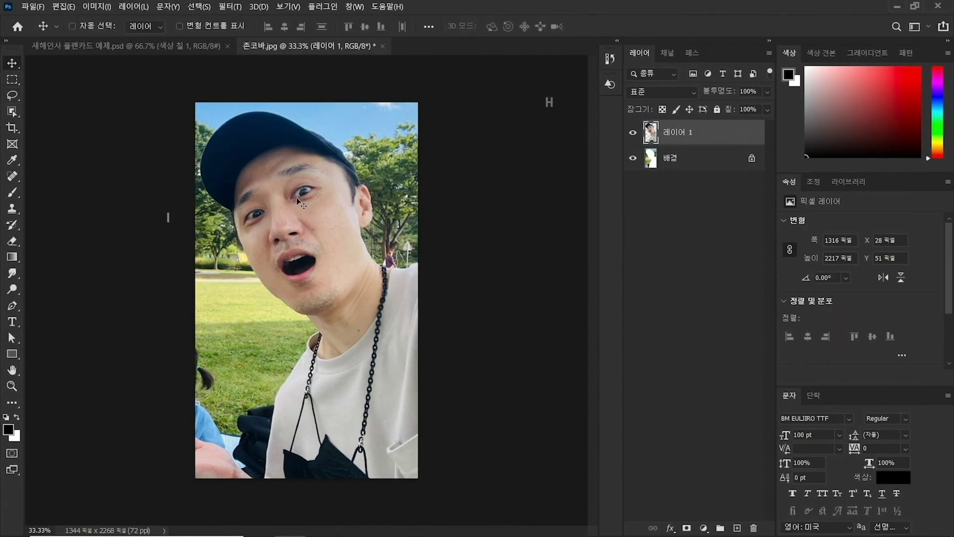
- Move the cut-out person layer up and to the left on the preview banner
drag(296, 198, 185, 103)
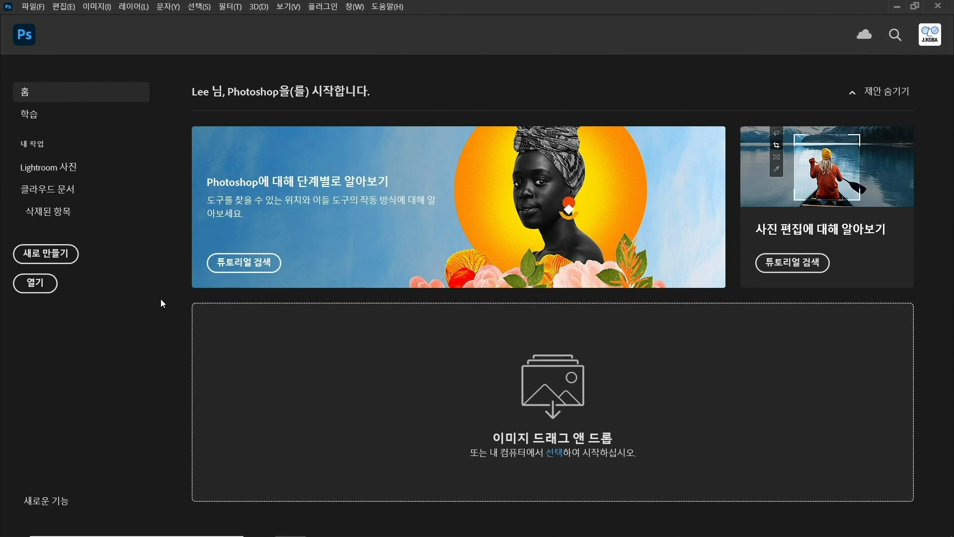
- Open 새해인사 플랜카드 예제.psd from the Adobe folder via the Home screen
click(39, 285)
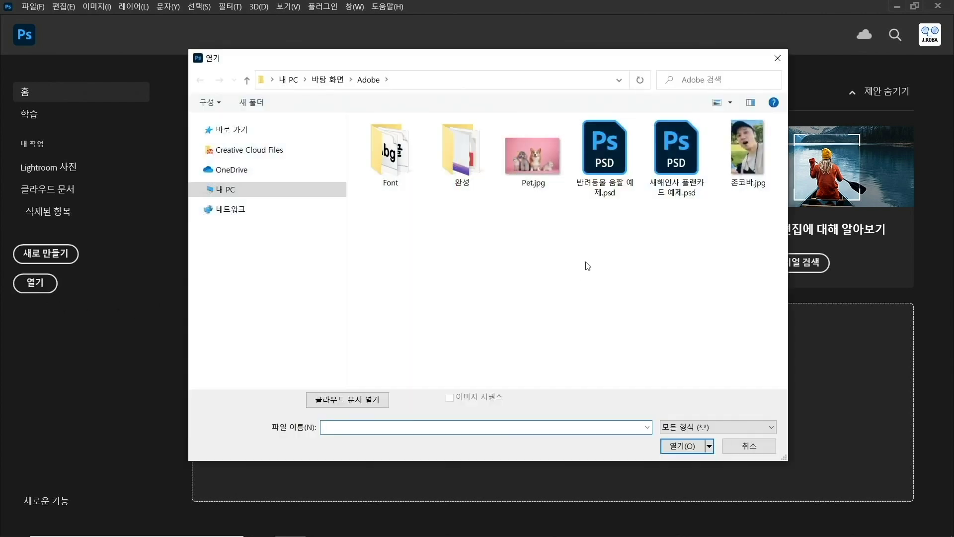
click(677, 176)
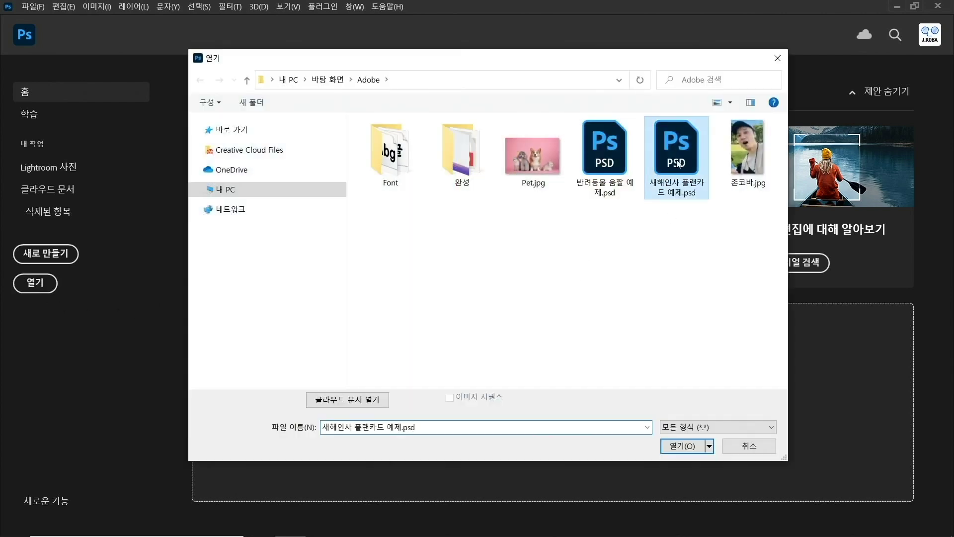
click(686, 445)
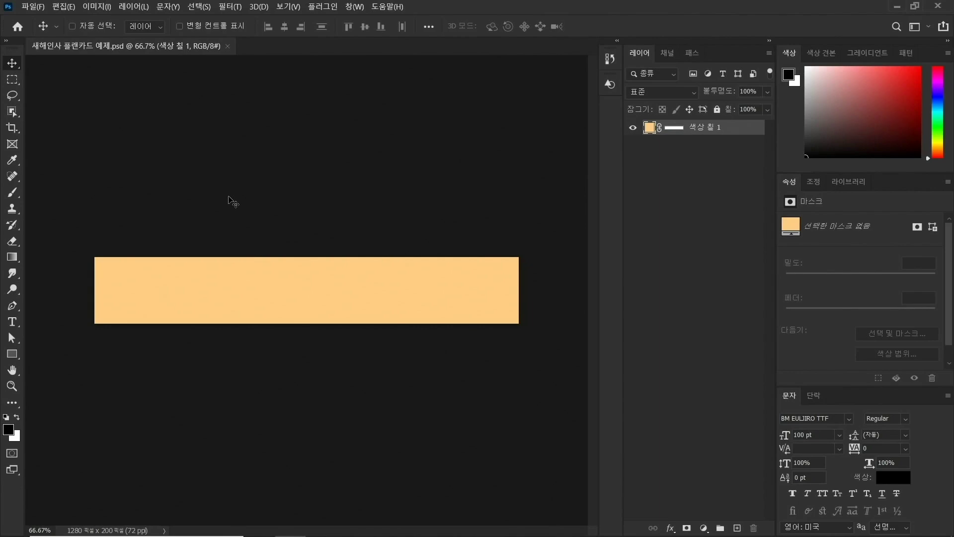
- Open the portrait photo 존코바.jpg as a second document through File > Open
click(34, 8)
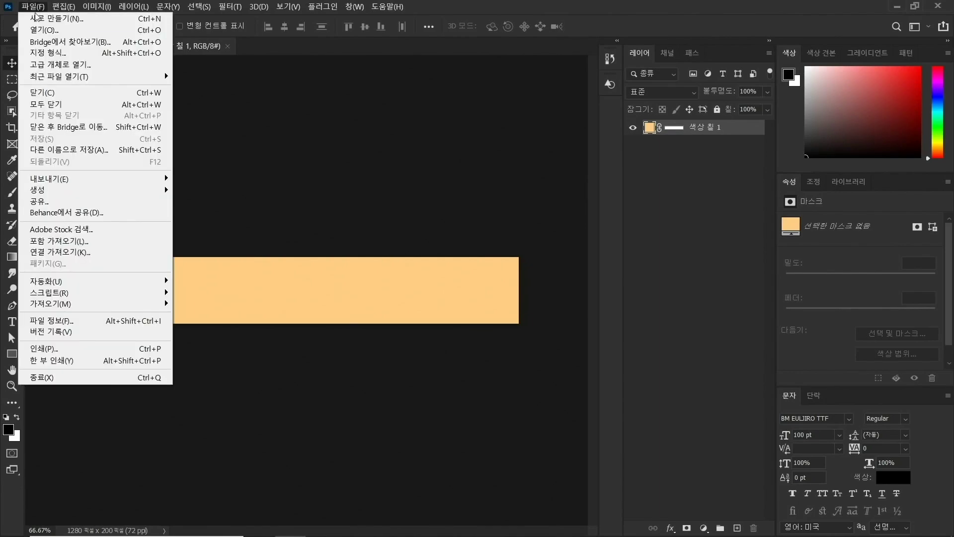
click(41, 36)
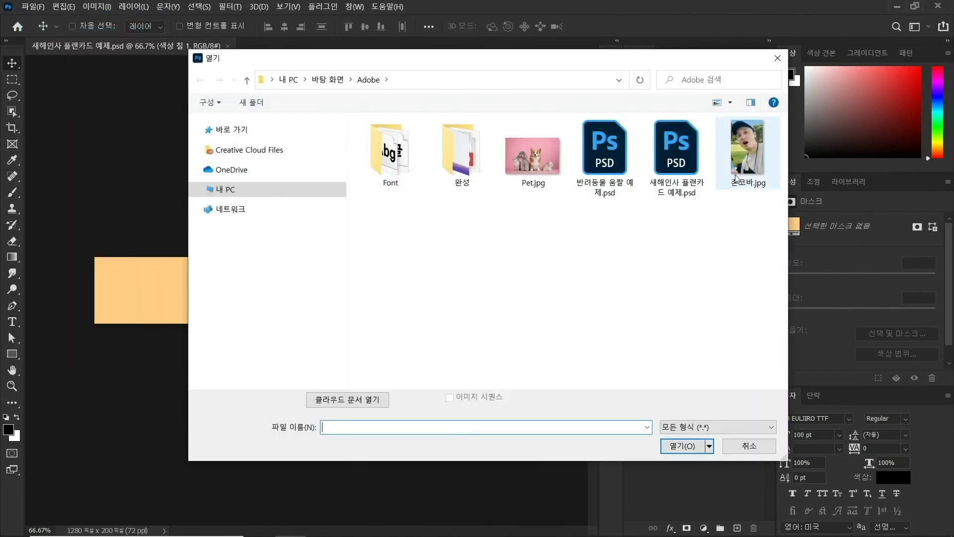
click(751, 180)
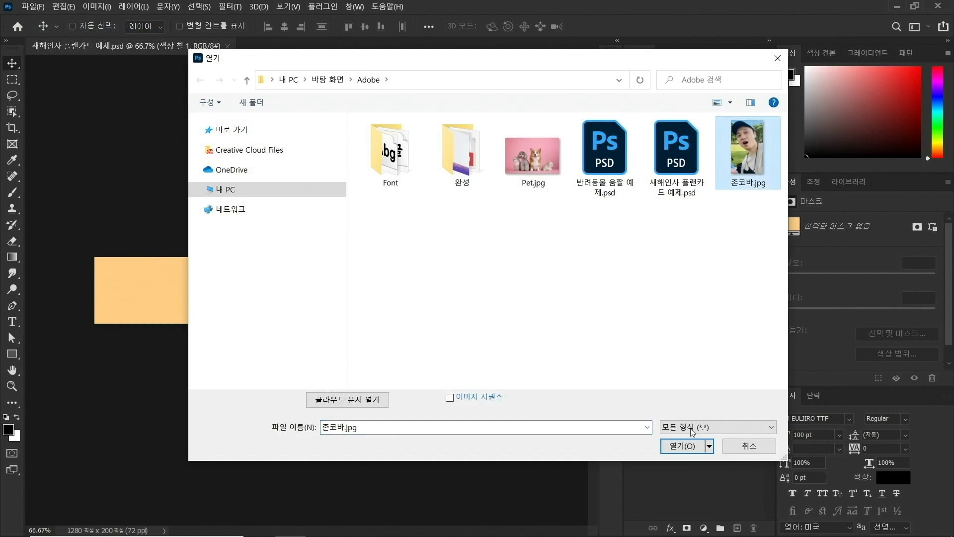
click(682, 446)
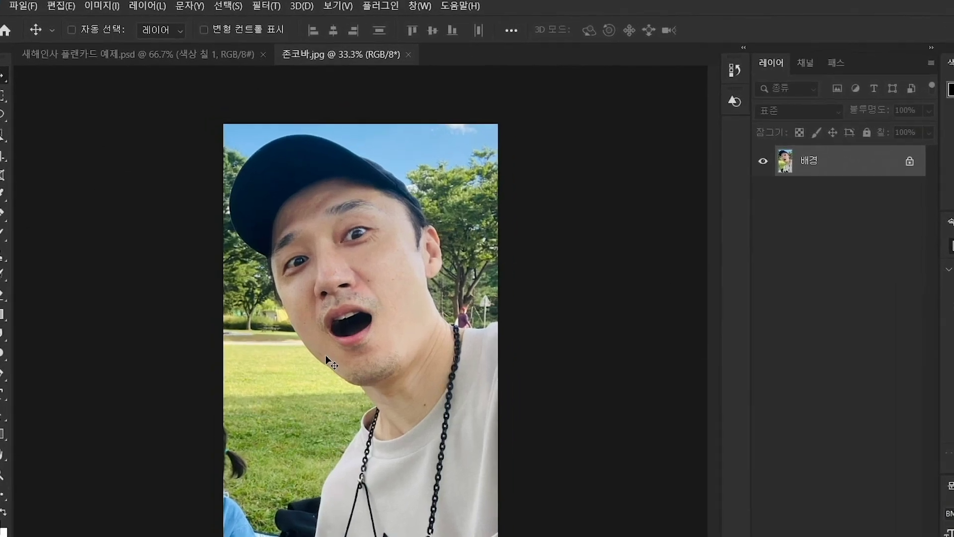
- Select the man with Select > Subject and use Layer via Cut to create 레이어 1
click(229, 6)
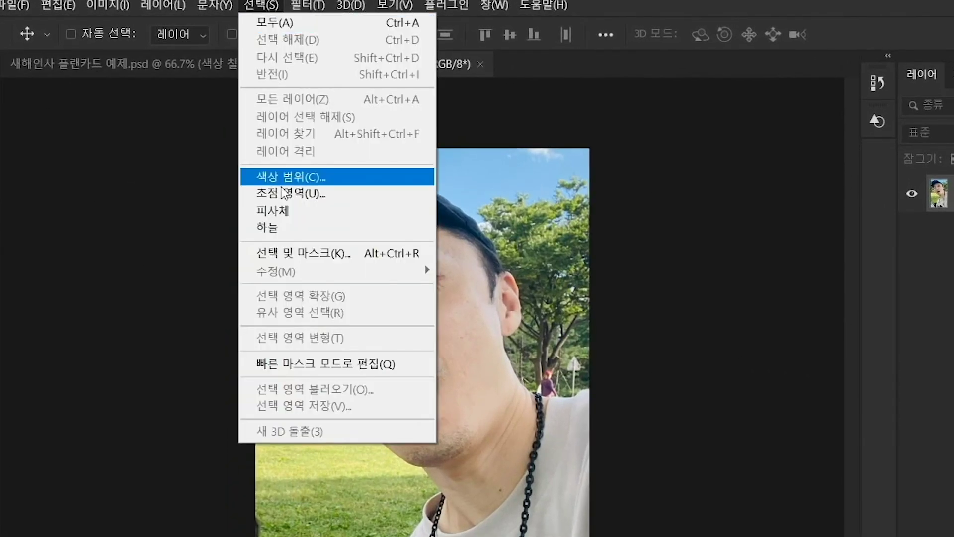
click(338, 219)
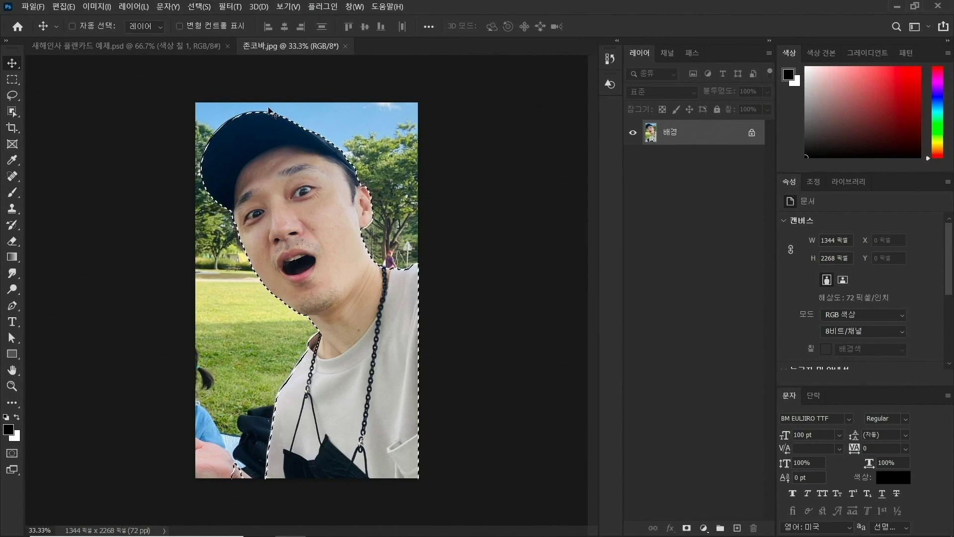
click(13, 81)
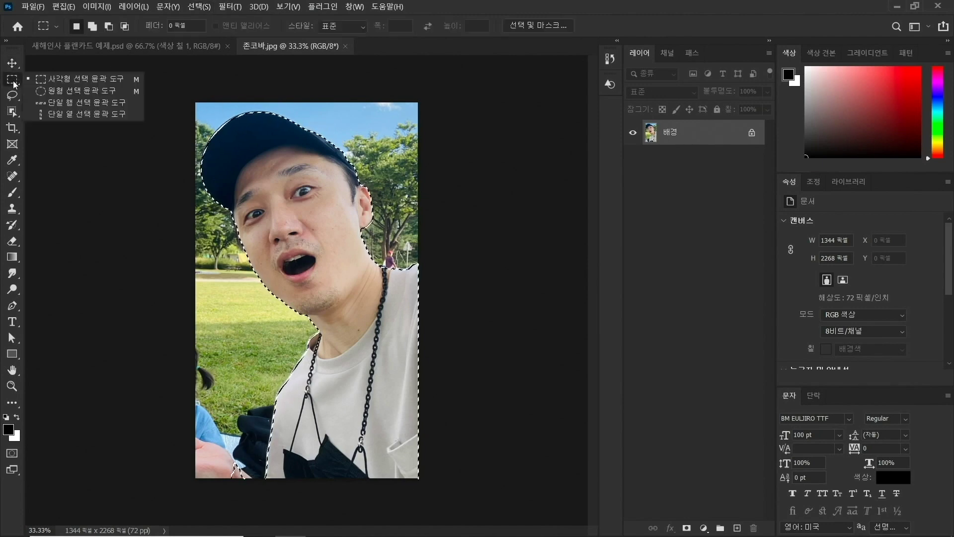
click(11, 82)
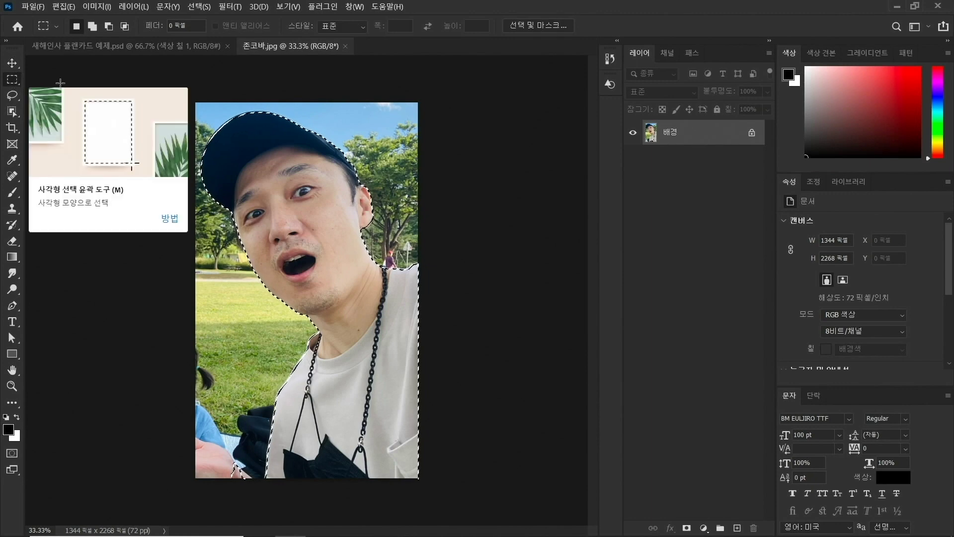
right_click(303, 204)
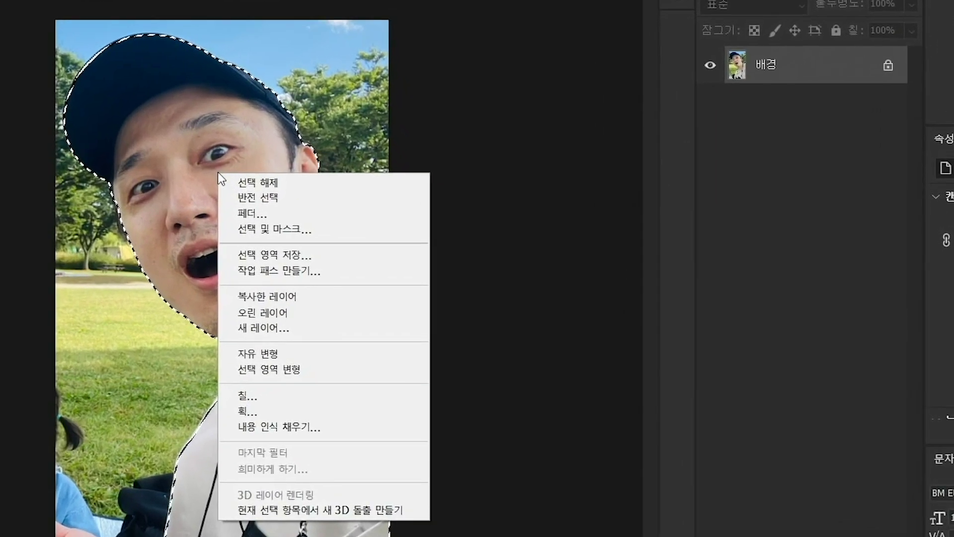
click(294, 314)
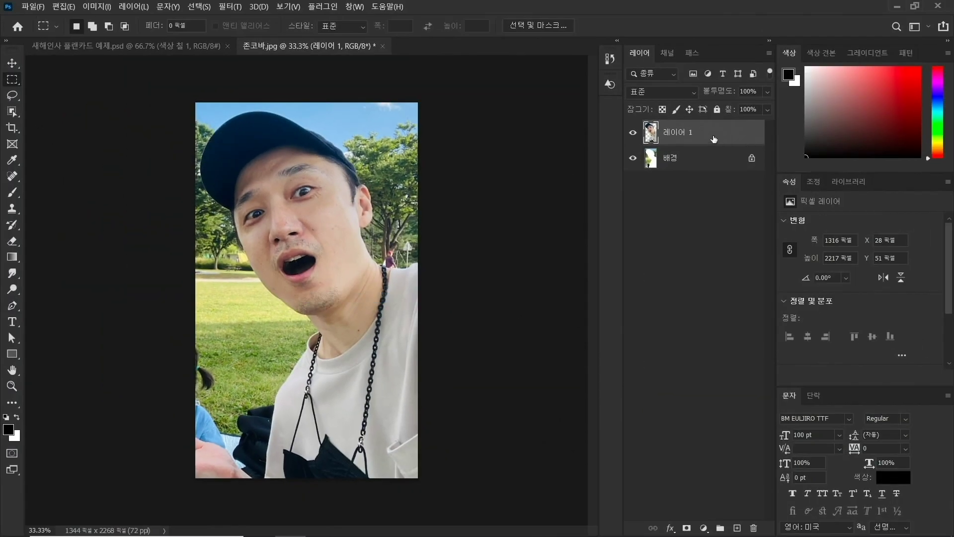
- Move 레이어 1 into the banner document above the 색상 칠 1 layer
click(13, 65)
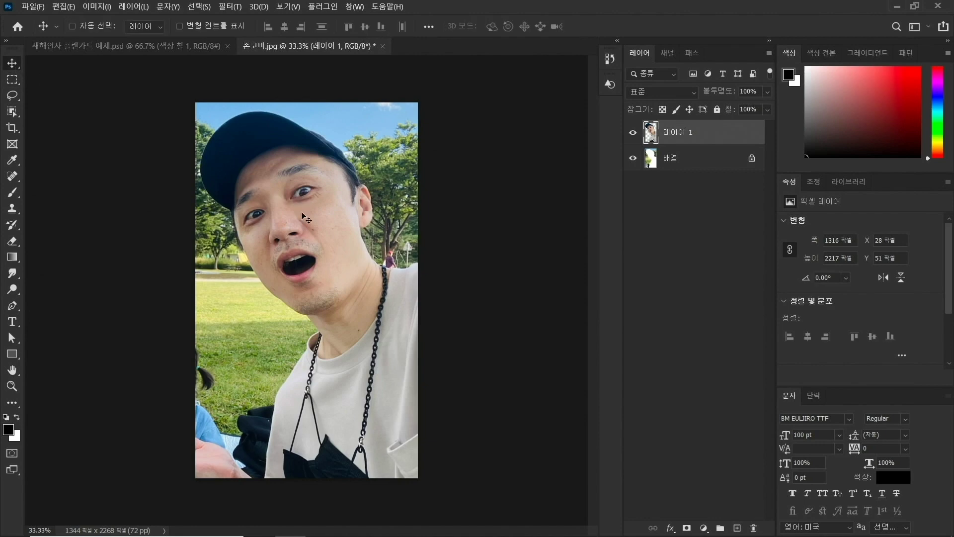
drag(303, 217, 85, 44)
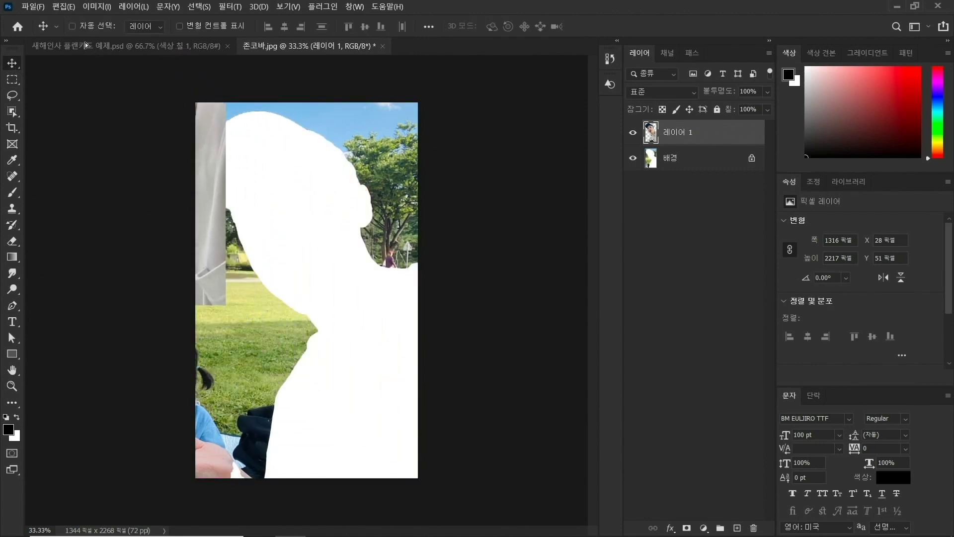
mouse_move(86, 45)
mouse_down()
mouse_move(255, 304)
mouse_move(328, 331)
mouse_up()
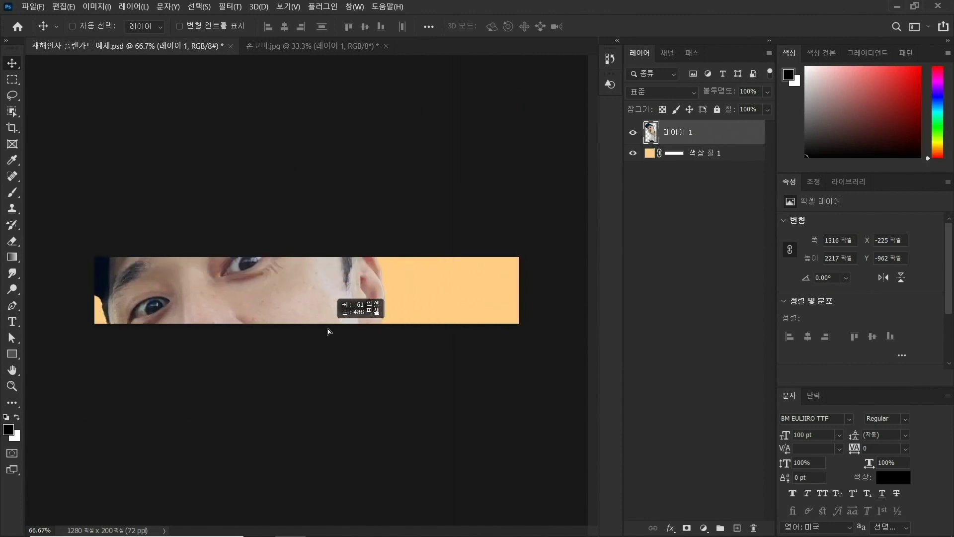
click(63, 6)
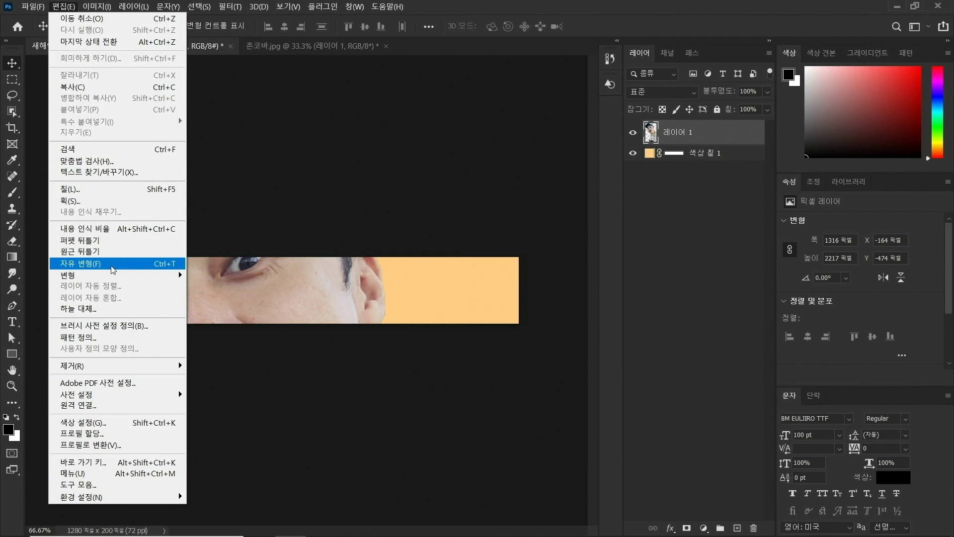
- Scale the man to about 30% and place him on the banner's left side
click(113, 264)
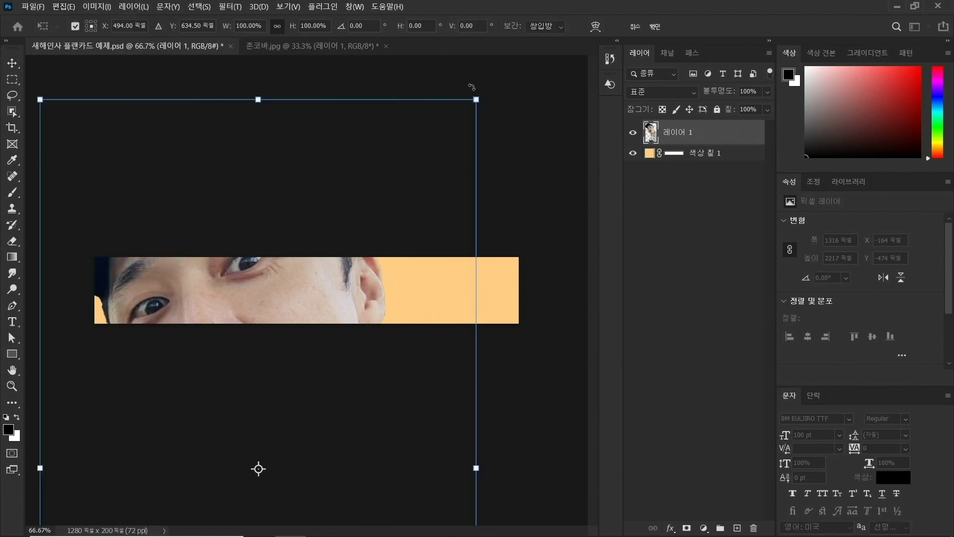
drag(475, 99, 318, 343)
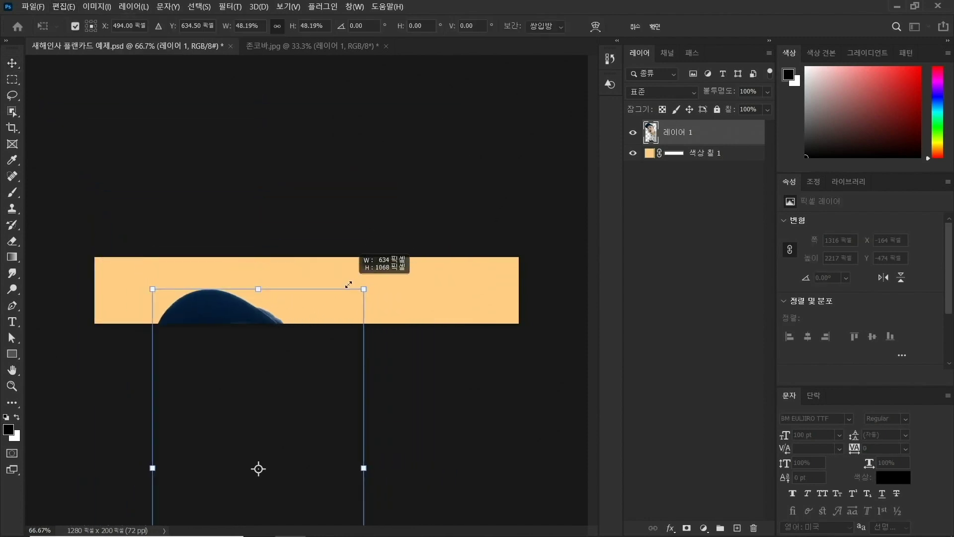
drag(318, 401, 248, 242)
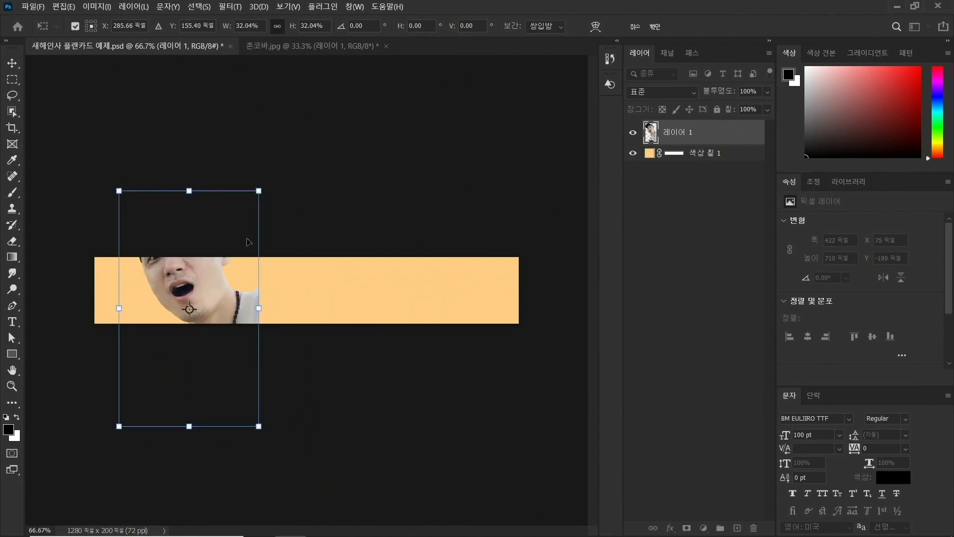
drag(260, 188, 245, 219)
drag(211, 290, 211, 280)
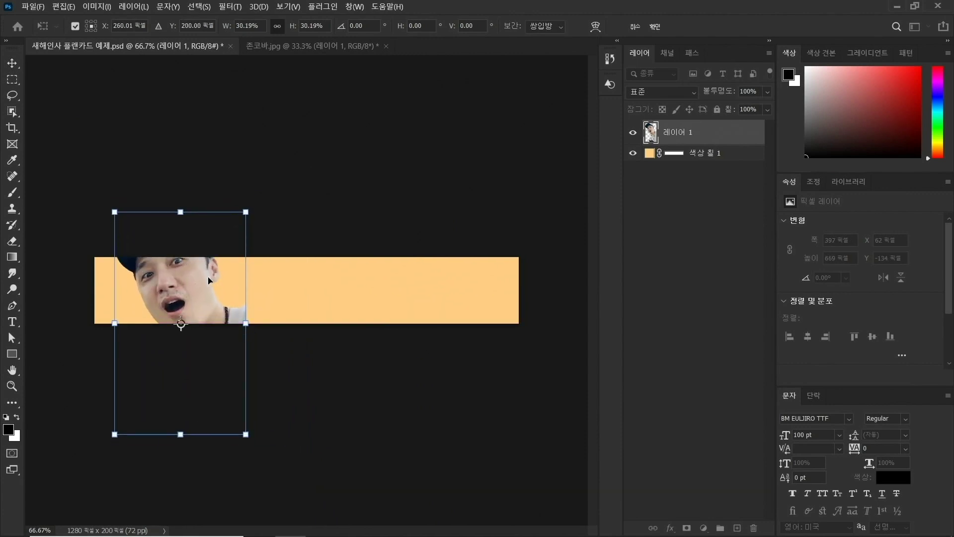
- Flip the man horizontally, tilt him slightly counter-clockwise, and commit the transform
right_click(209, 279)
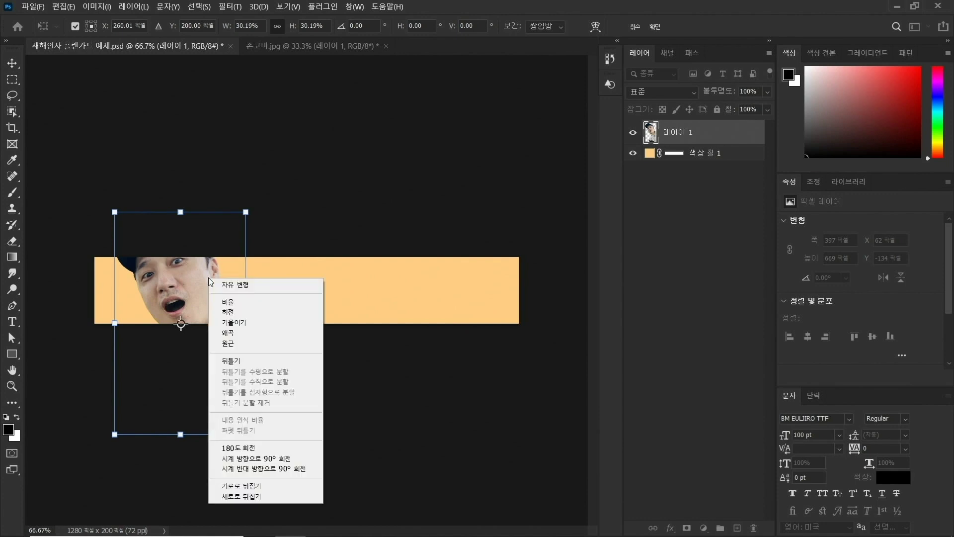
click(240, 488)
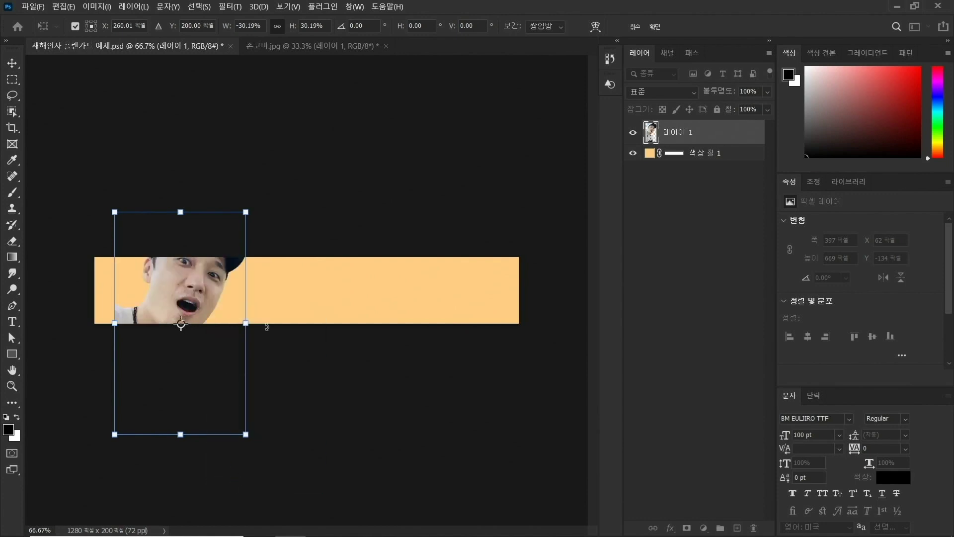
drag(266, 327, 267, 304)
drag(215, 285, 217, 288)
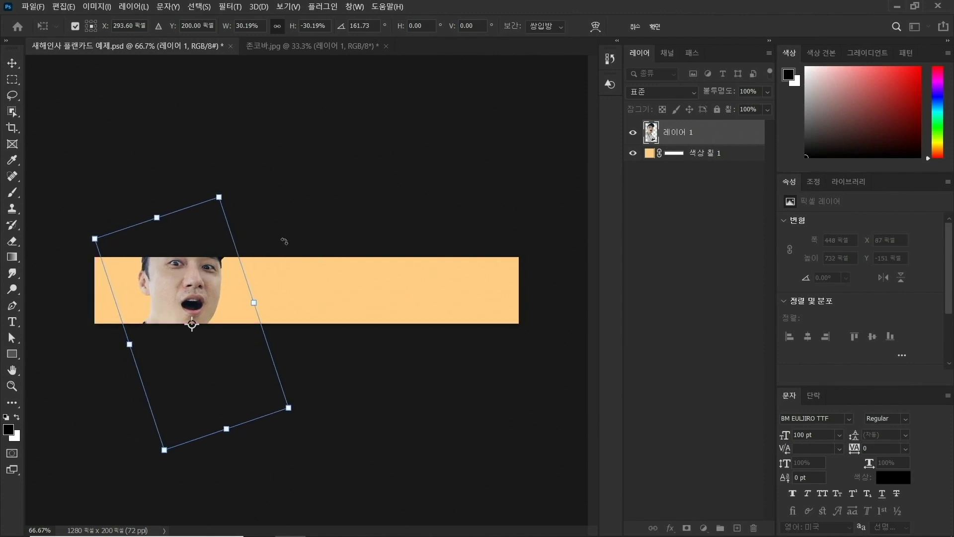
key(Return)
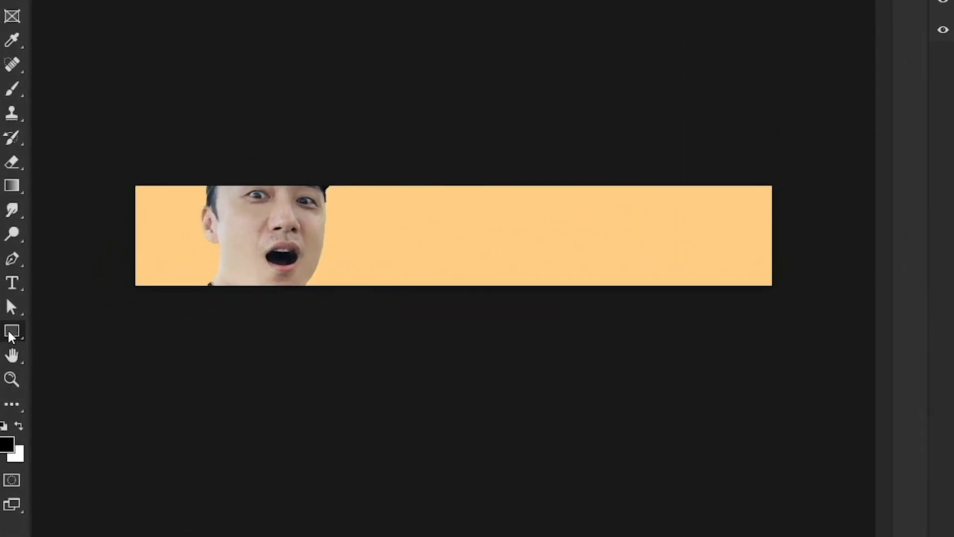
- Switch to the Ellipse tool in shape drawing mode
right_click(9, 335)
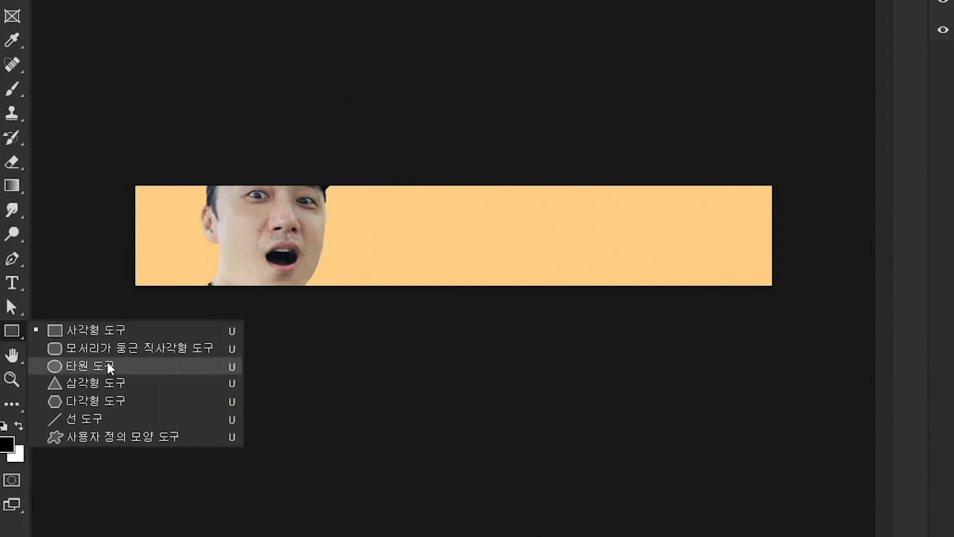
click(106, 365)
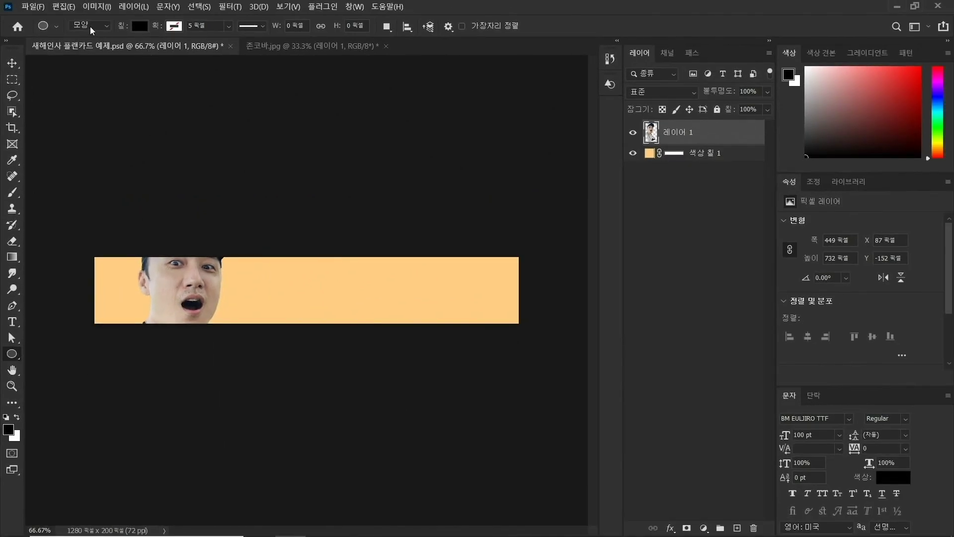
click(89, 25)
- Set the shape fill to pale yellow ffe38d and start a circle around the face
click(174, 26)
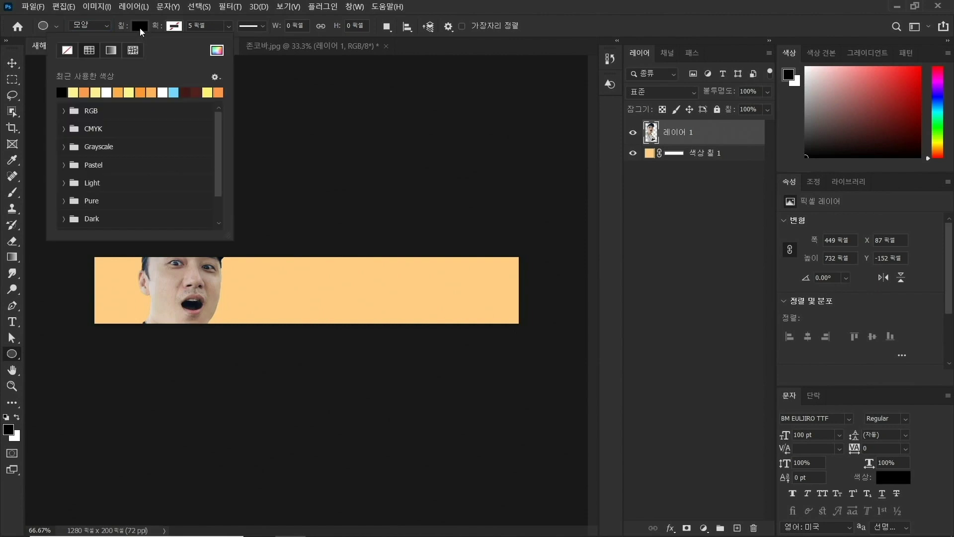
click(216, 50)
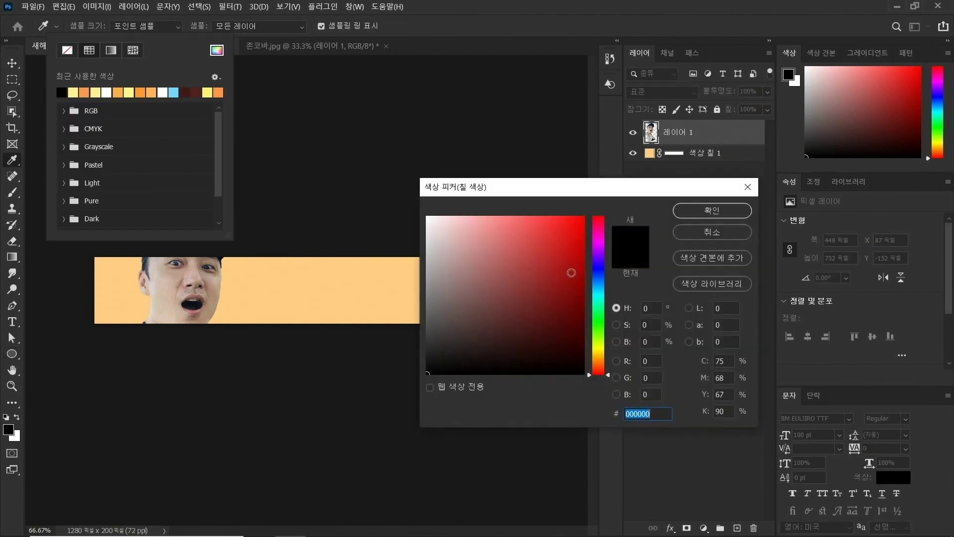
click(599, 349)
click(513, 217)
drag(603, 351, 600, 356)
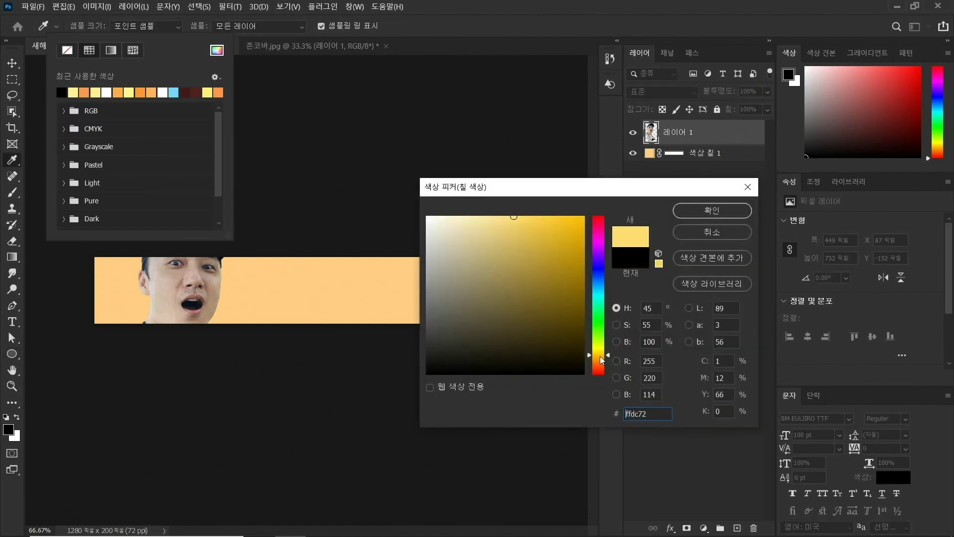
click(499, 216)
click(711, 211)
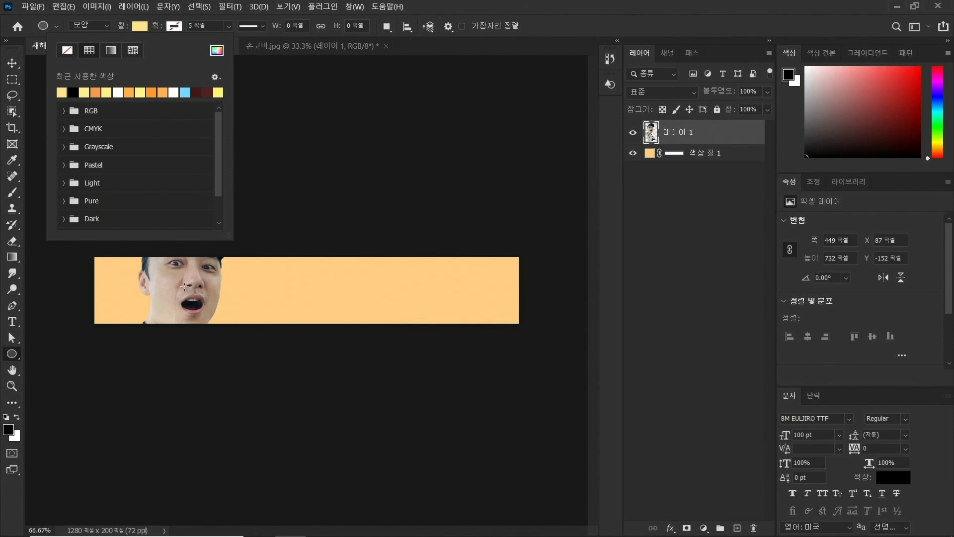
drag(184, 287, 235, 214)
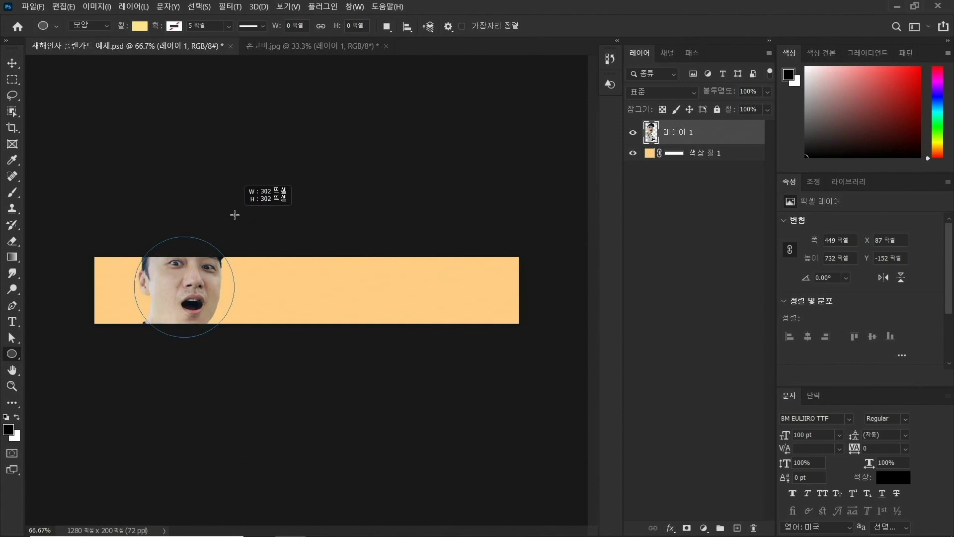
- Finish the 312 px circle 타원 1 and position it beneath 레이어 1, centred on the face
drag(234, 215, 235, 213)
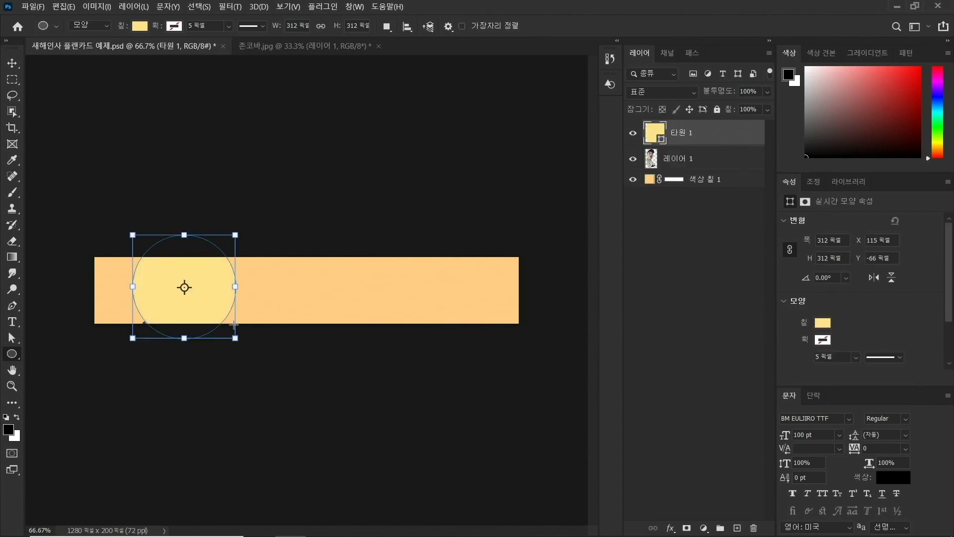
drag(718, 133, 720, 167)
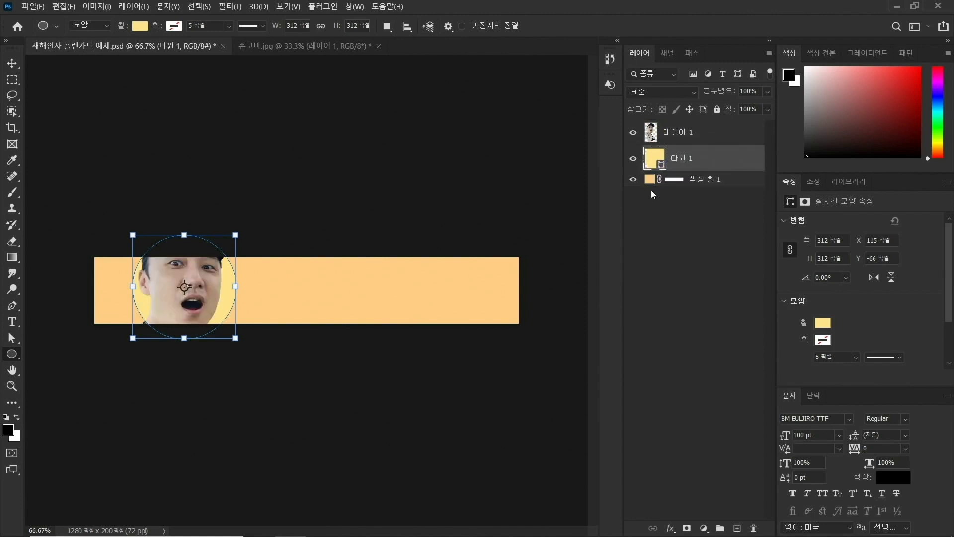
key(v)
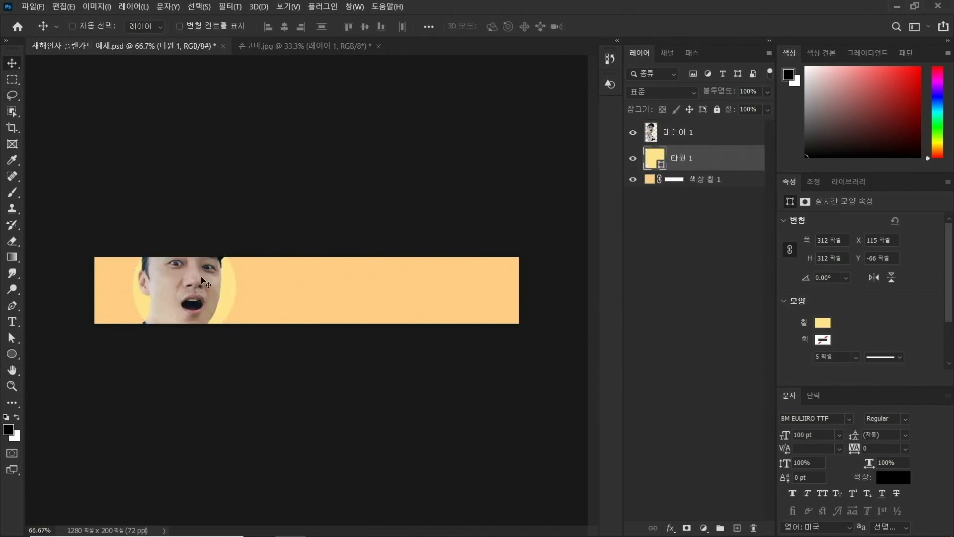
drag(203, 274, 201, 277)
click(676, 141)
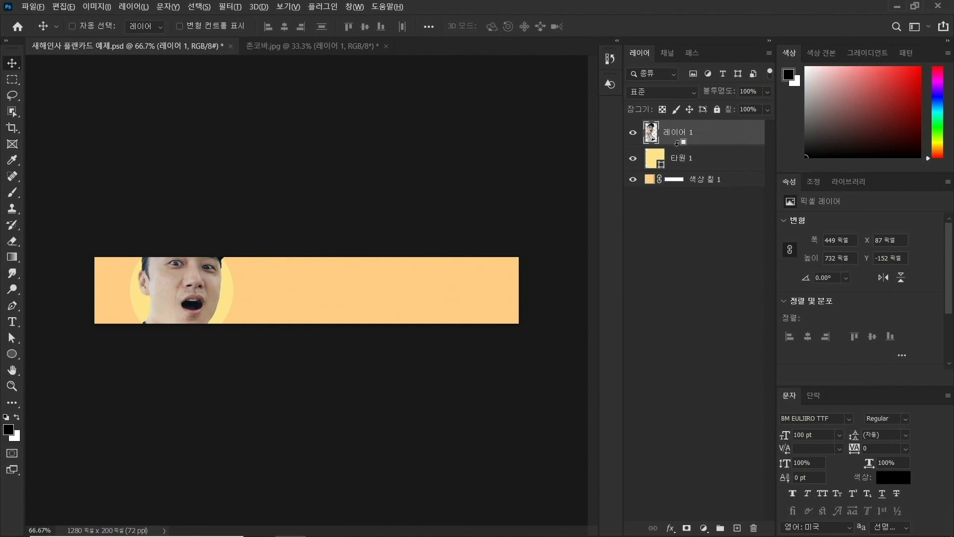
- Clip 레이어 1 to the 타원 1 circle and nudge the face slightly left
alt+click(677, 143)
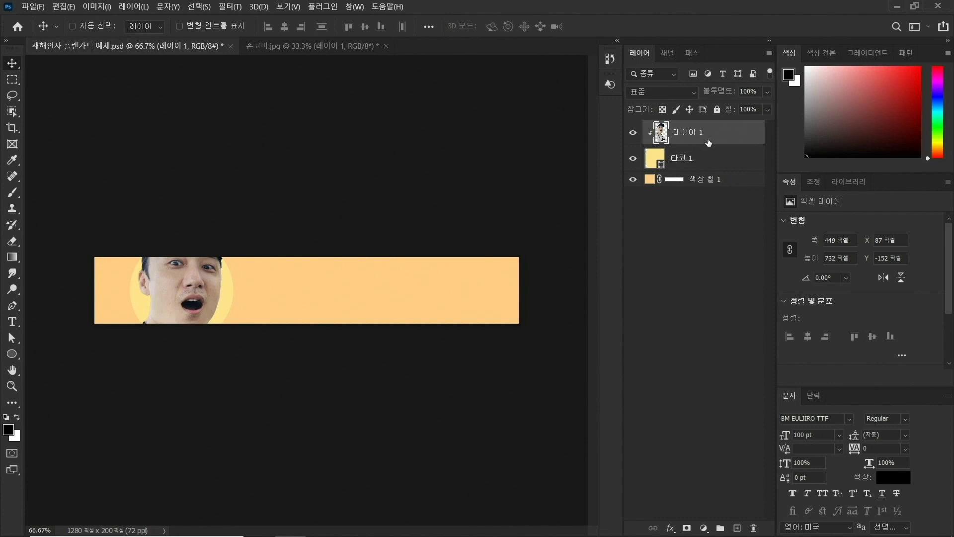
drag(201, 281, 201, 287)
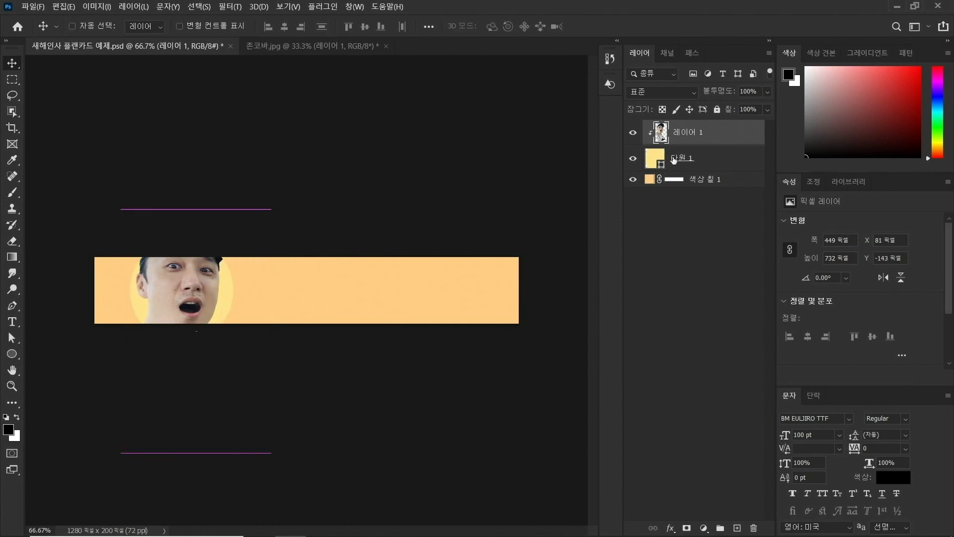
- Give 레이어 1 a Color Overlay of ffe38d sampled from the circle, Hard Light, 40% opacity
double_click(736, 139)
drag(657, 124, 620, 125)
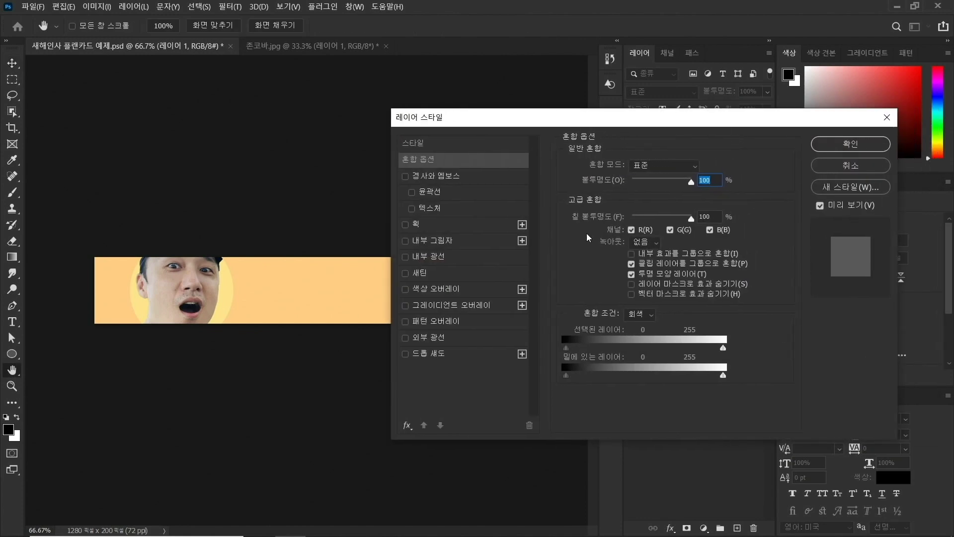
click(439, 290)
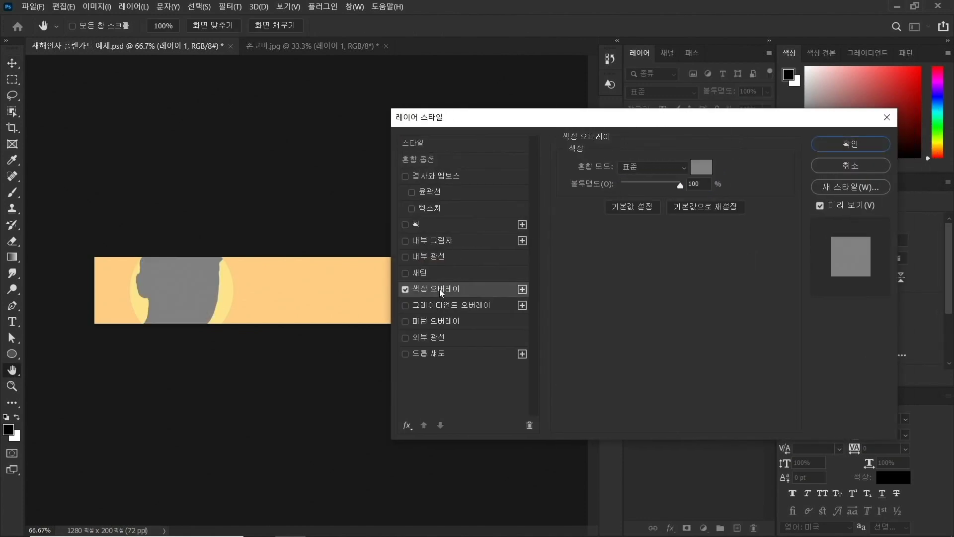
click(701, 168)
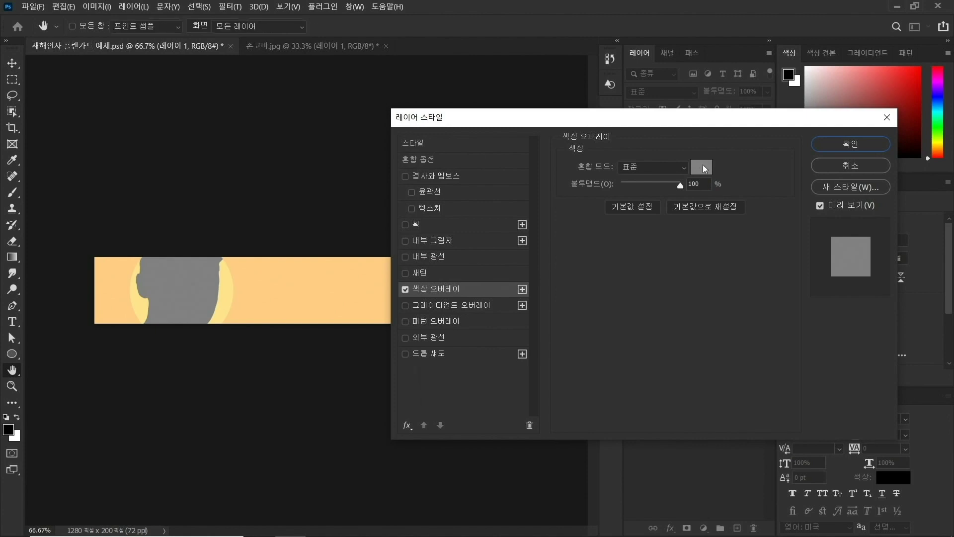
click(231, 281)
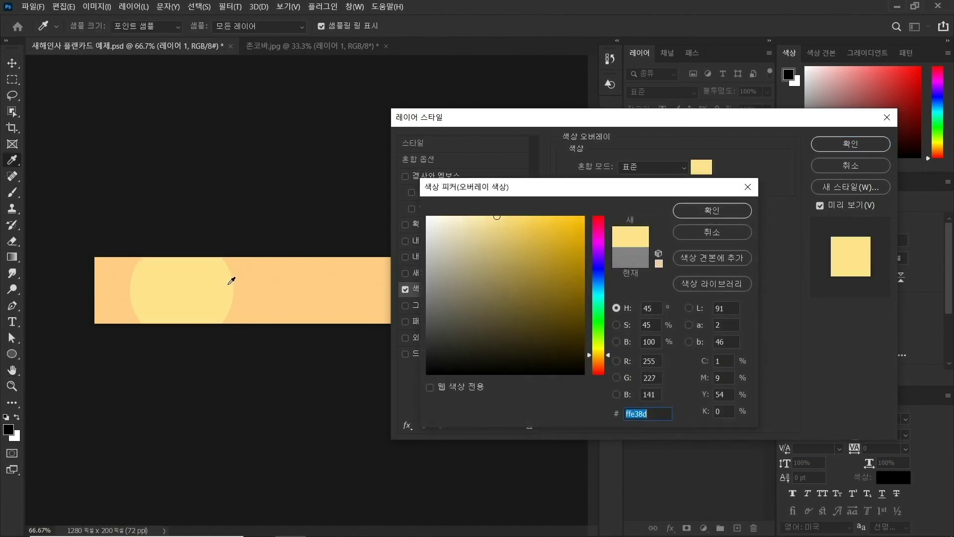
click(702, 216)
click(643, 166)
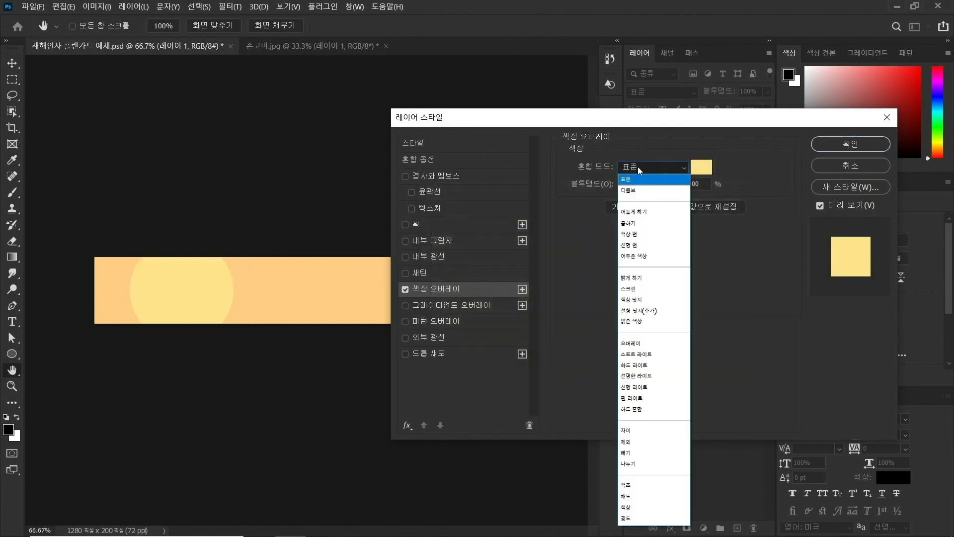
click(634, 366)
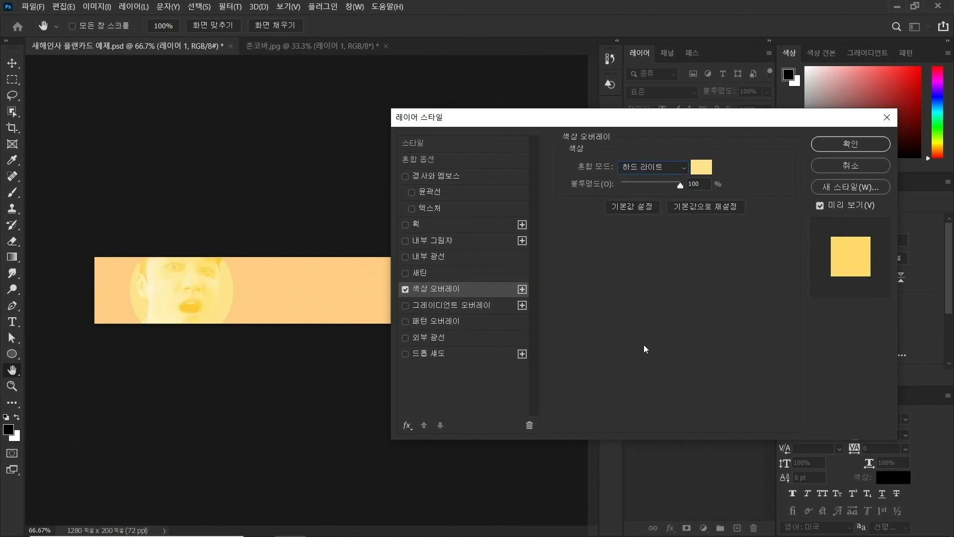
text(4)
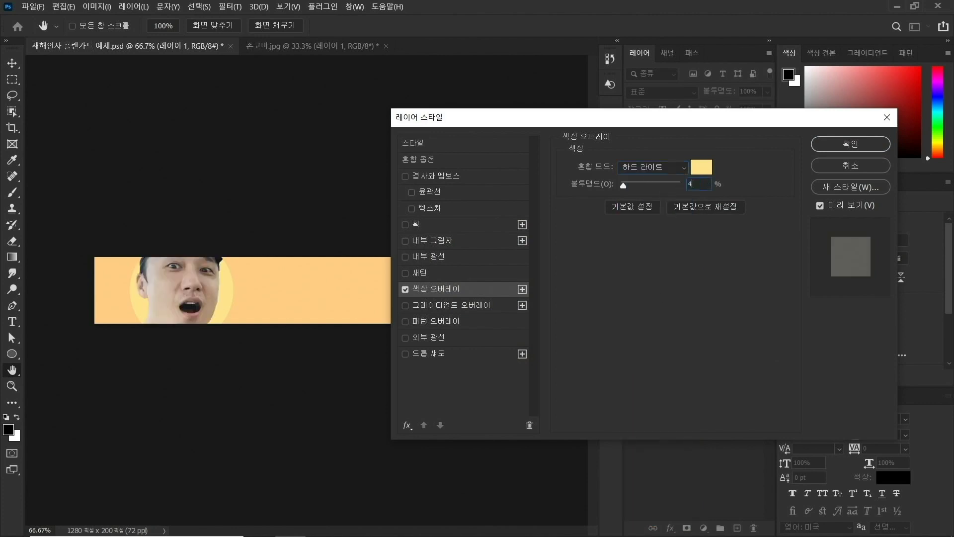
text(0)
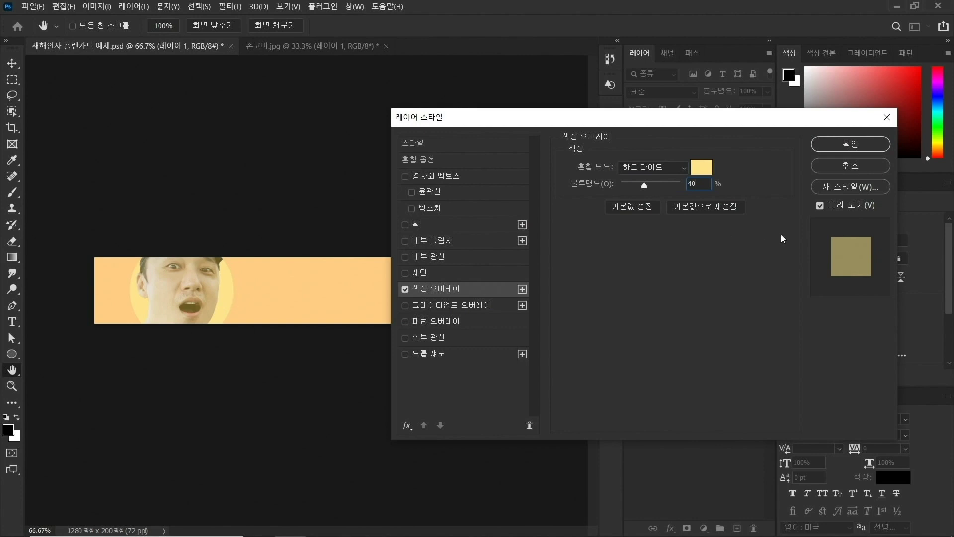
click(849, 144)
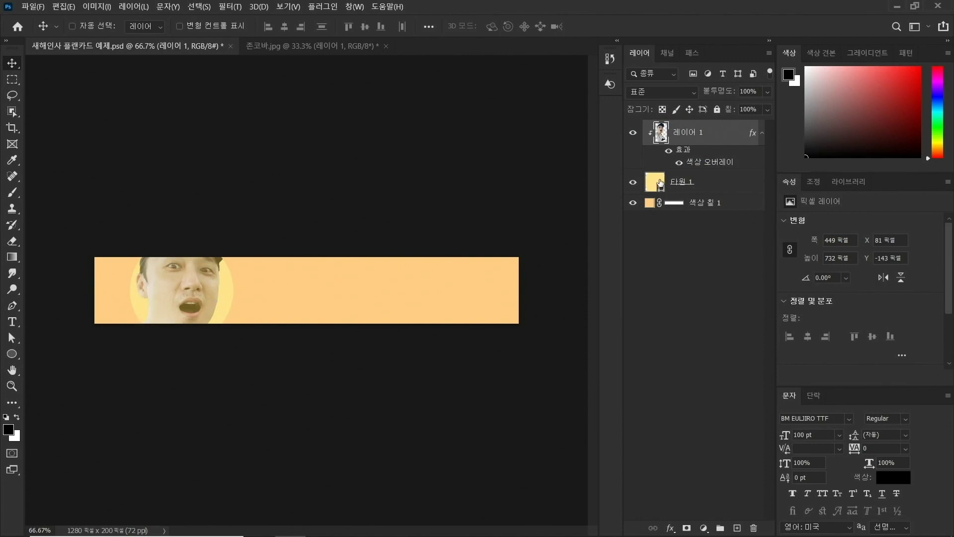
- Mask the face photo with 타원 1's circular selection and unlink the mask
key(ctrl)
ctrl+click(657, 183)
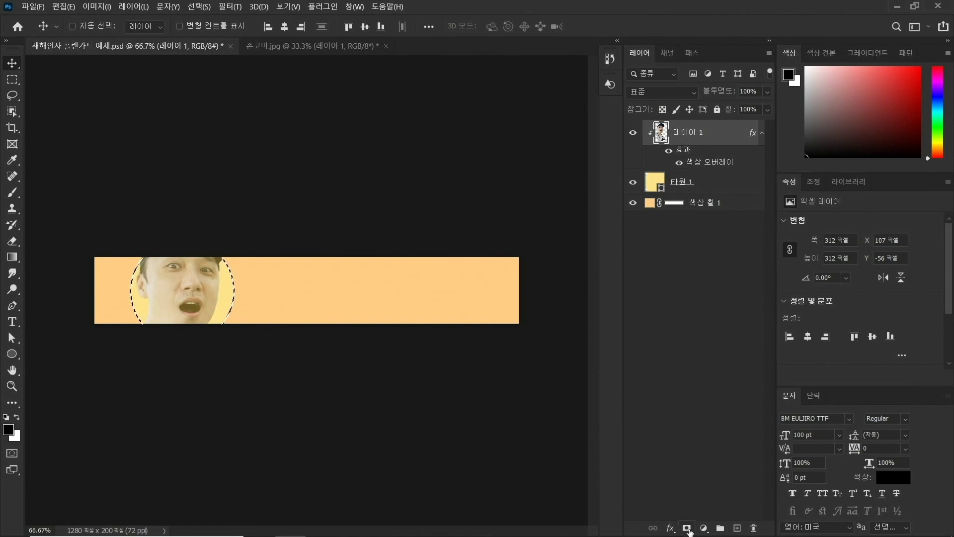
click(687, 528)
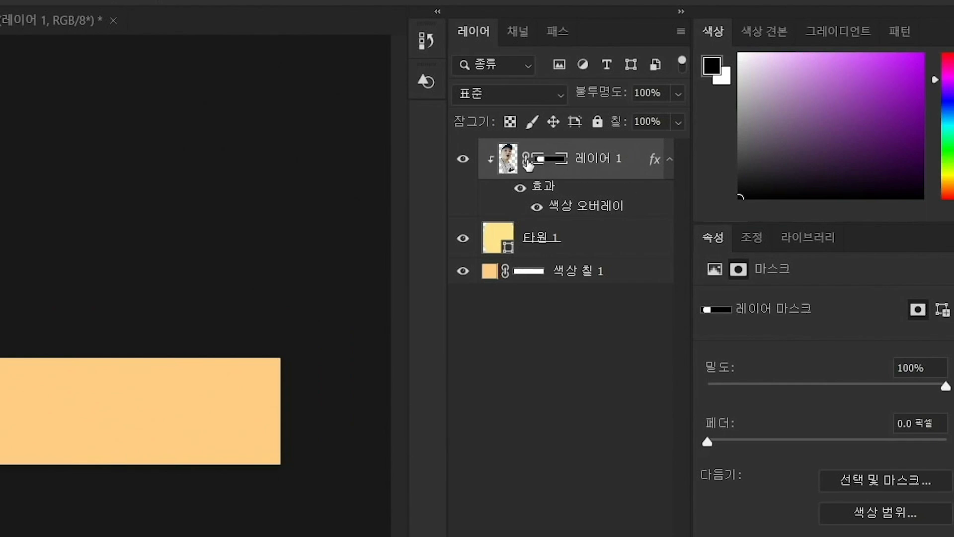
click(526, 159)
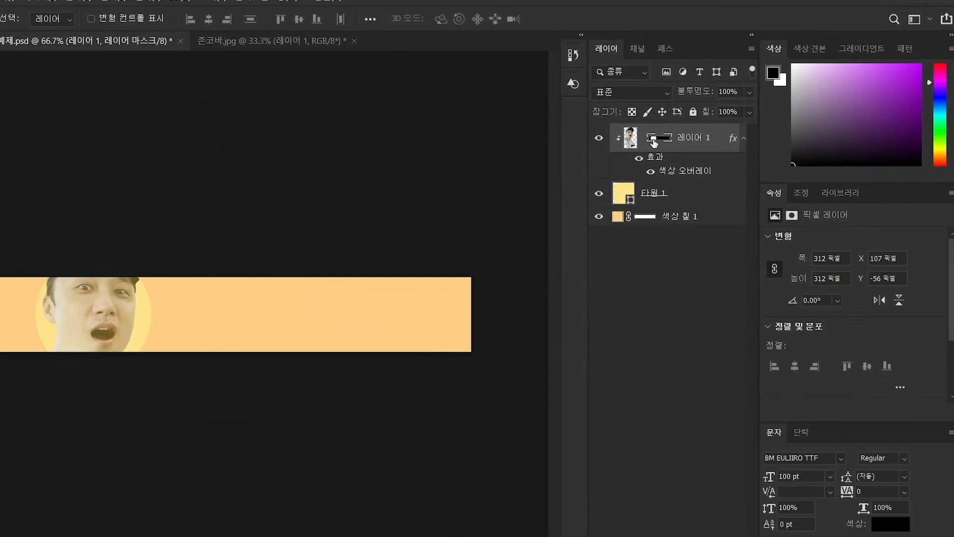
click(688, 132)
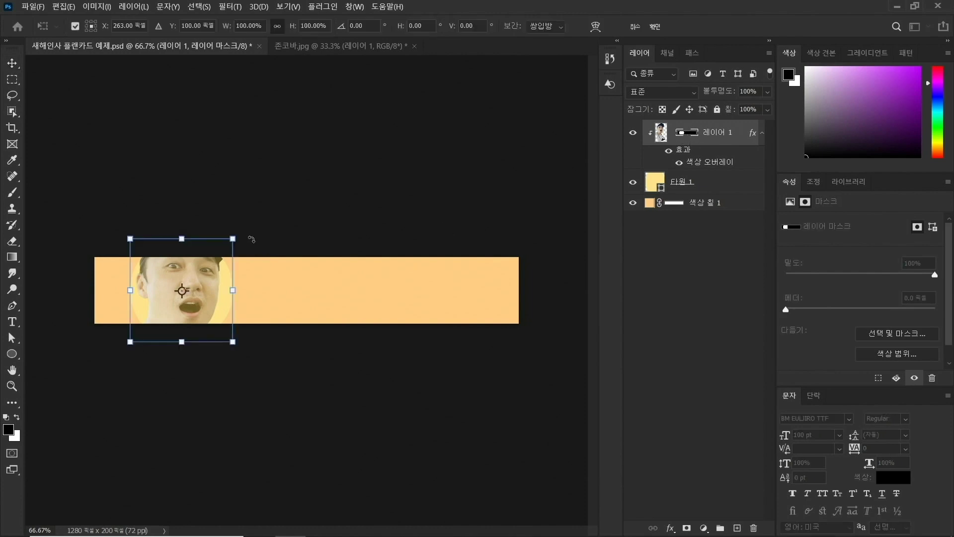
- Scale the mask to about 82% and feather it 20 px
key(ctrl+t)
drag(234, 239, 229, 252)
key(Return)
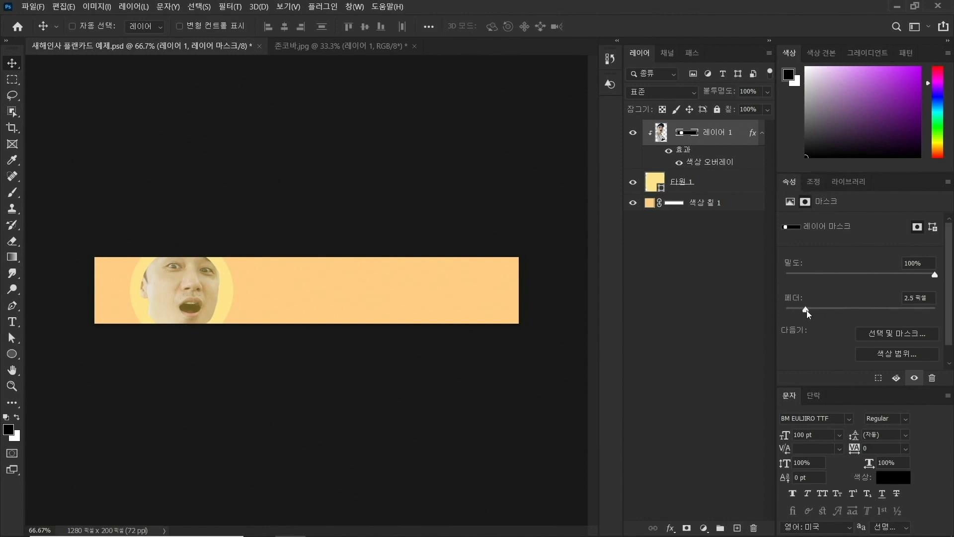
drag(840, 309, 853, 309)
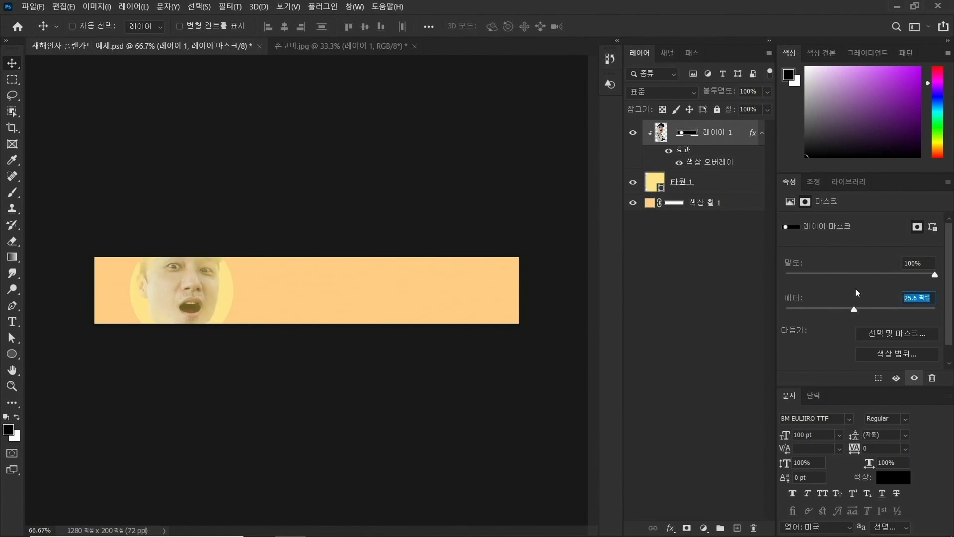
text(20)
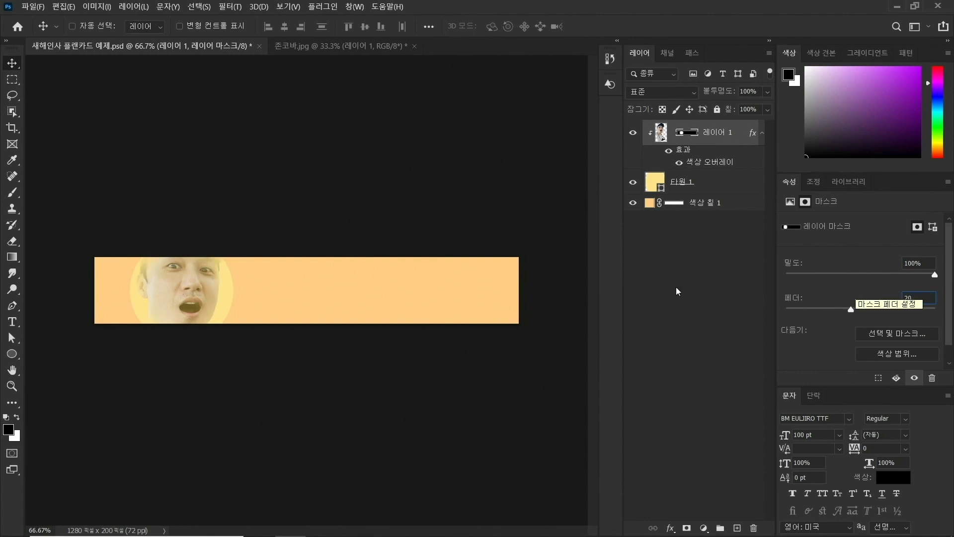
click(702, 228)
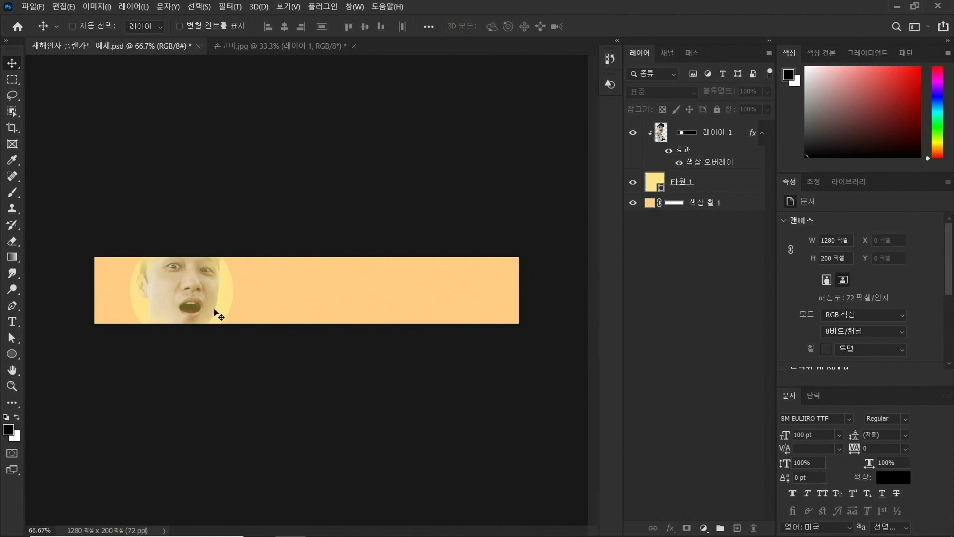
- Add the 레거시 모양 및 기타 set through the Shapes panel menu, then collapse the panel
click(351, 7)
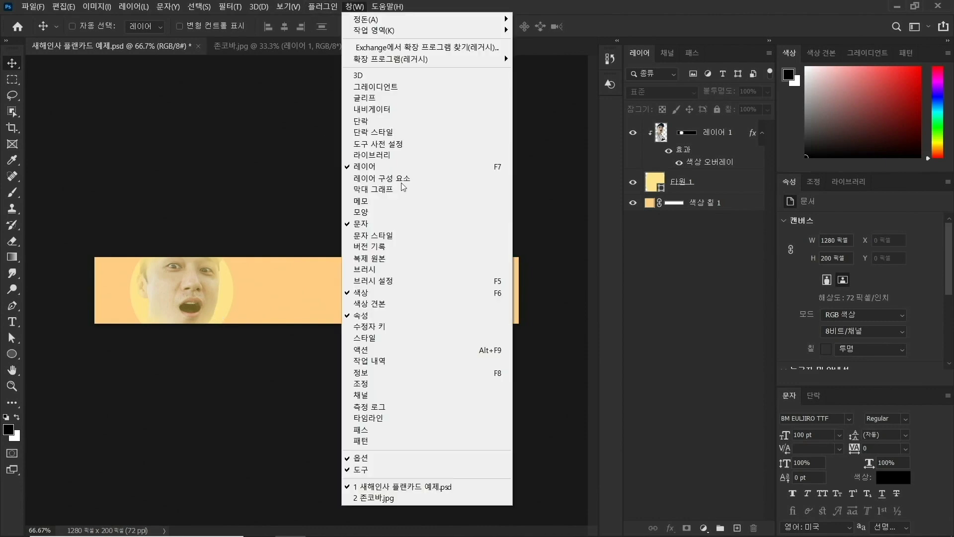
click(371, 211)
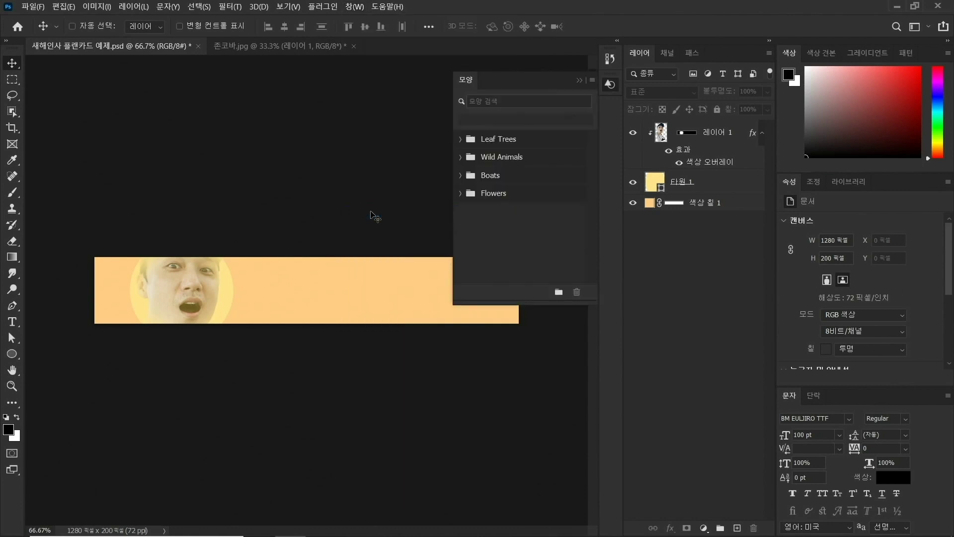
click(593, 80)
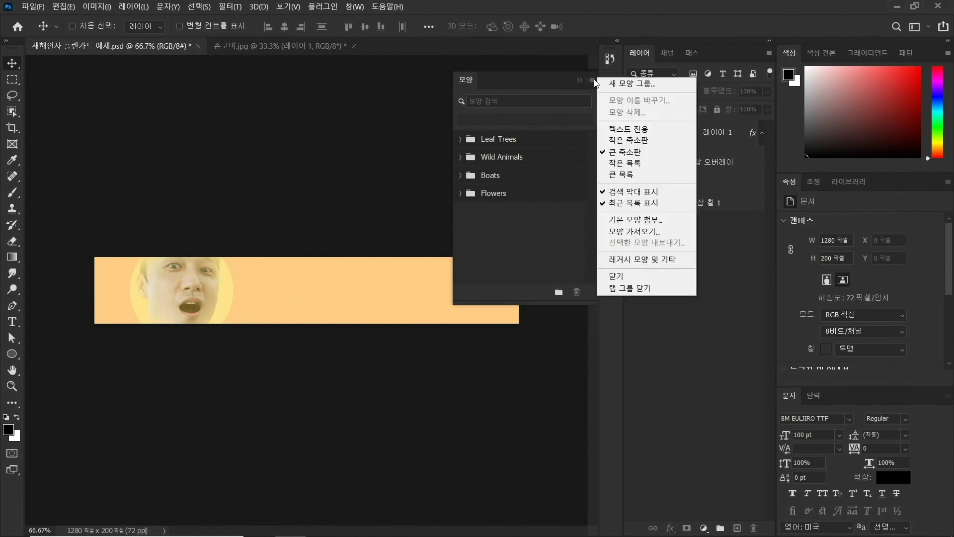
click(639, 260)
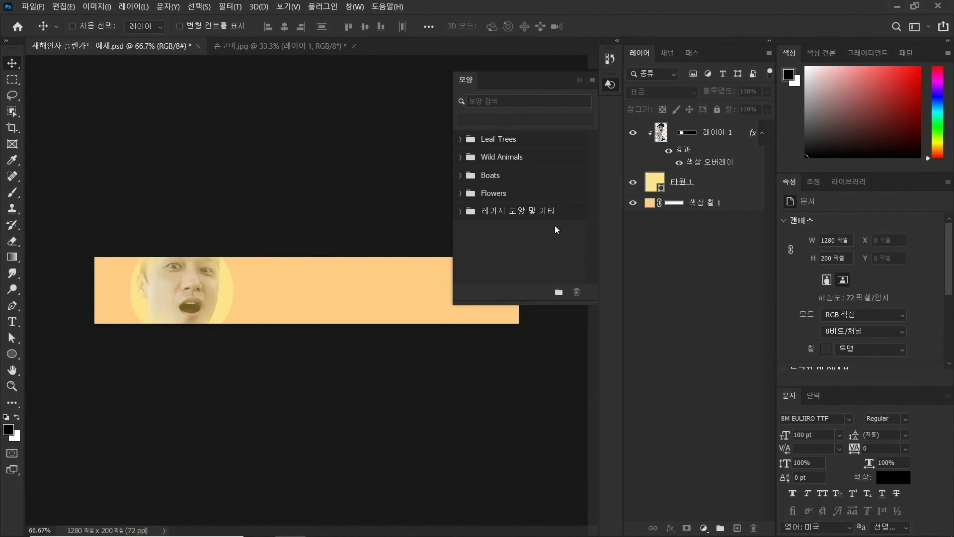
click(613, 87)
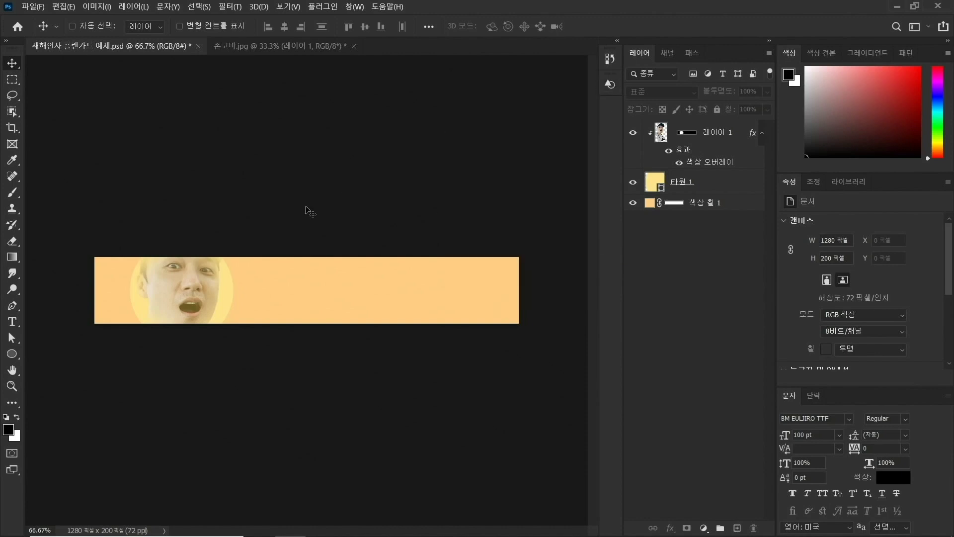
- Pick the starburst from Legacy Shapes > All Legacy Default Shapes > Shapes with the Custom Shape tool
click(12, 354)
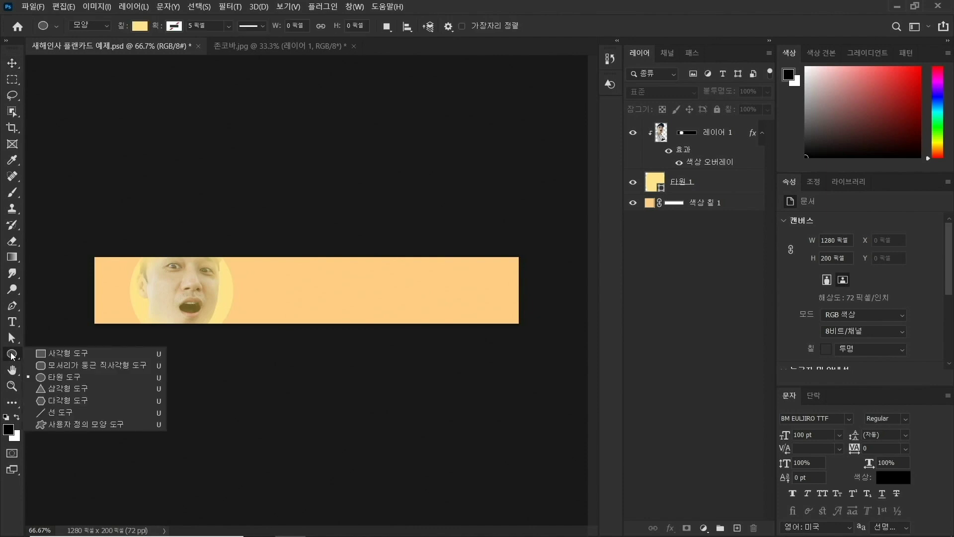
click(85, 424)
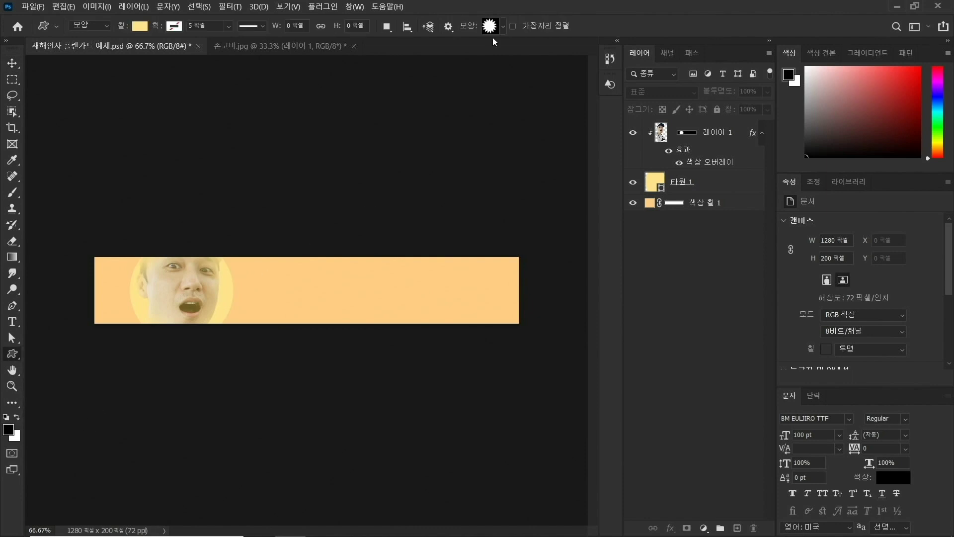
click(503, 29)
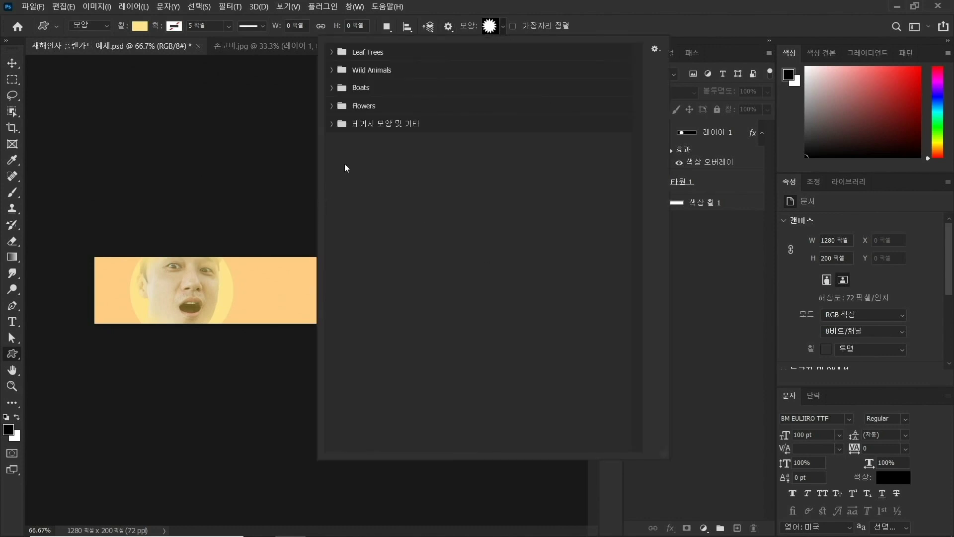
click(332, 124)
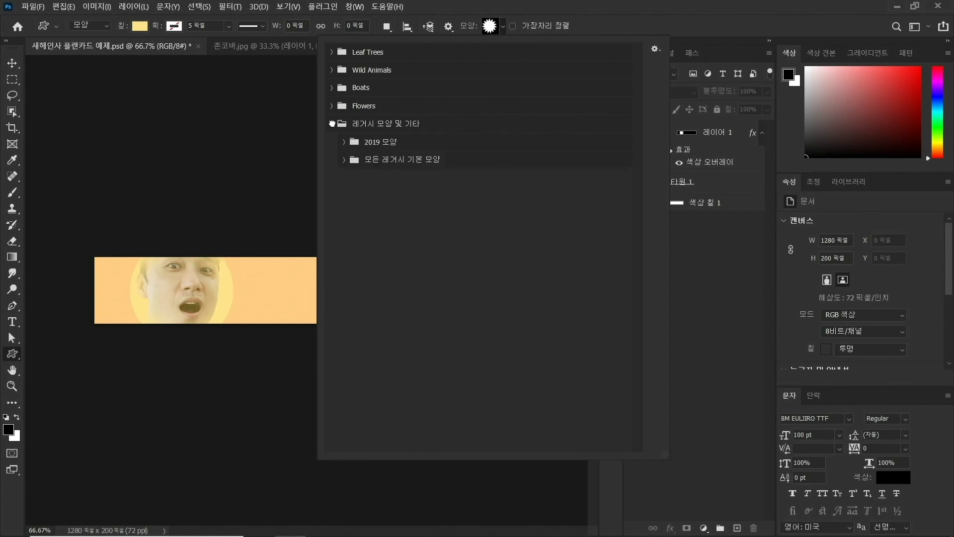
click(344, 160)
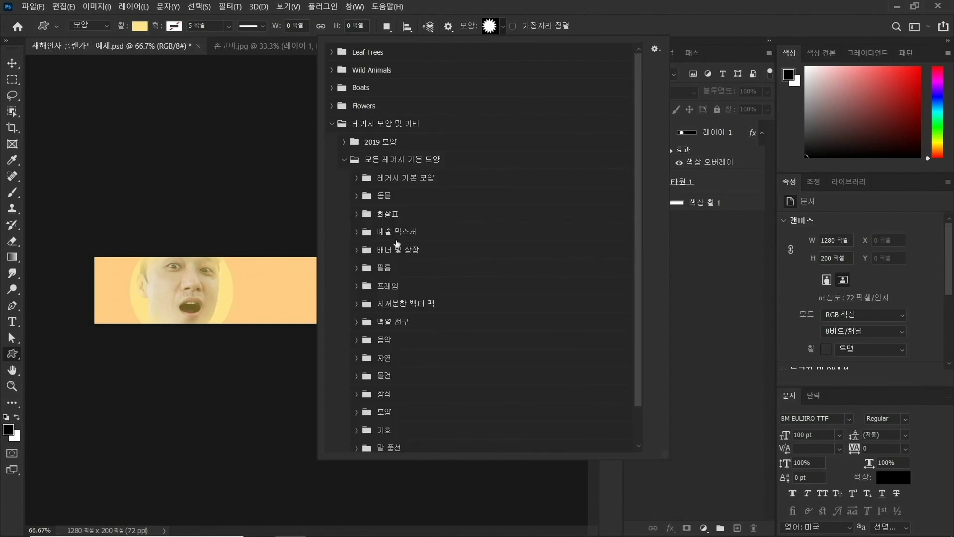
click(356, 412)
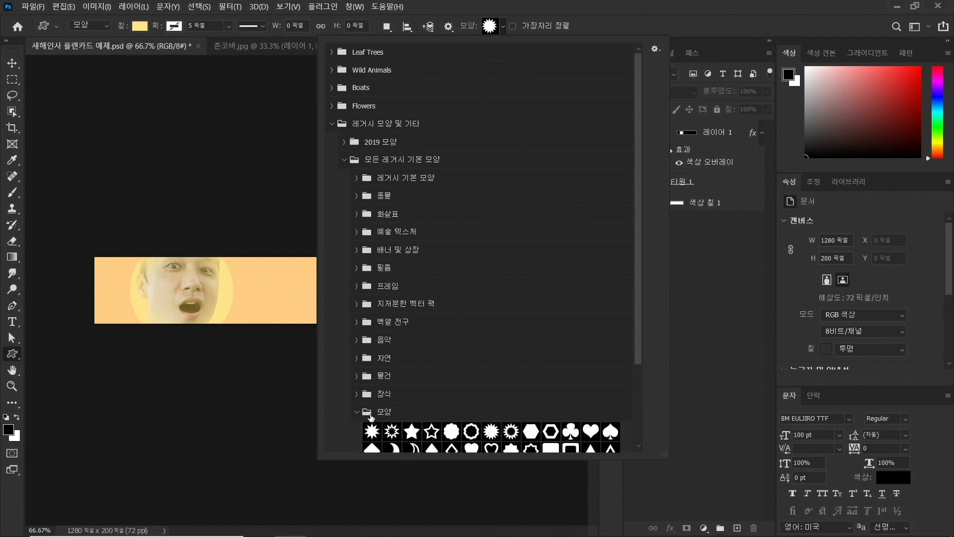
scroll(467, 401, down, 1)
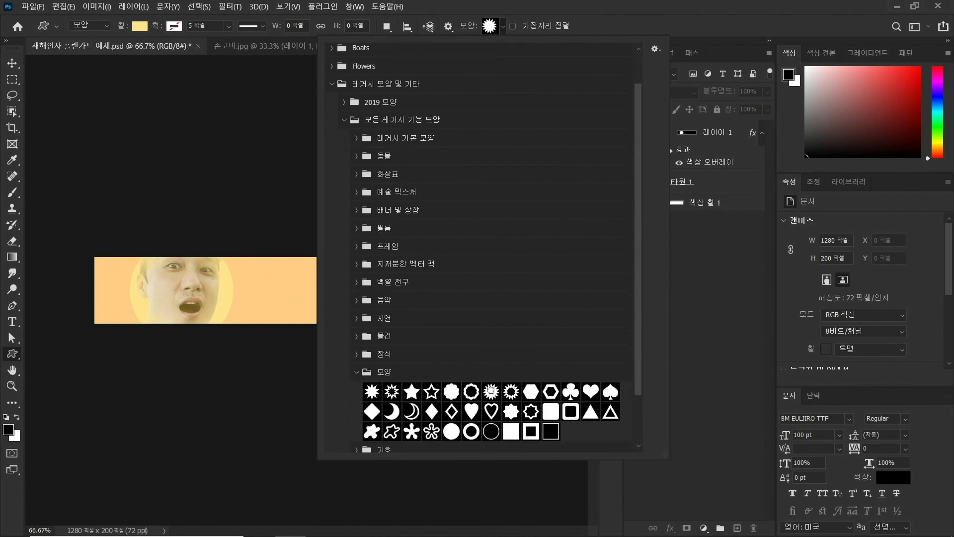
click(490, 392)
- Set the shape fill colour to orange #f89e47
click(139, 26)
click(217, 51)
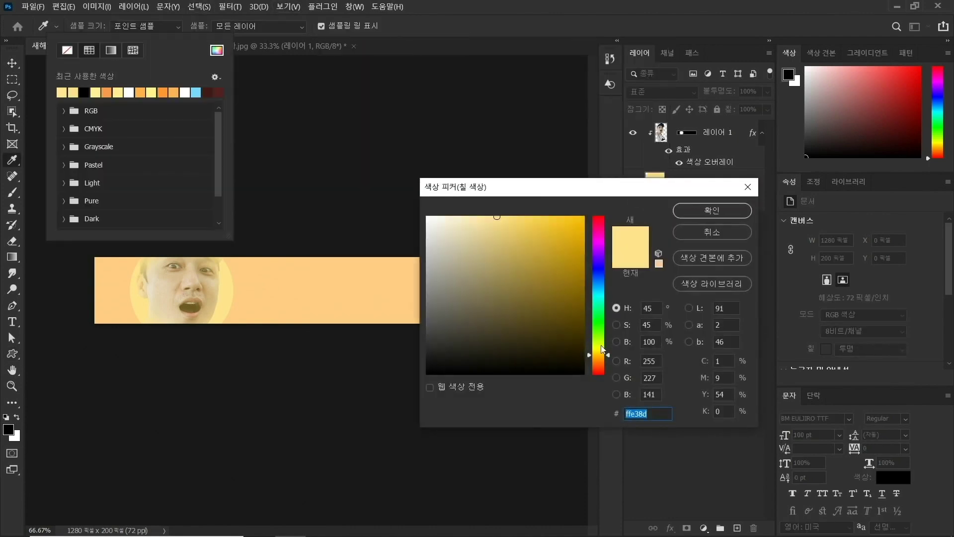
click(600, 359)
click(539, 222)
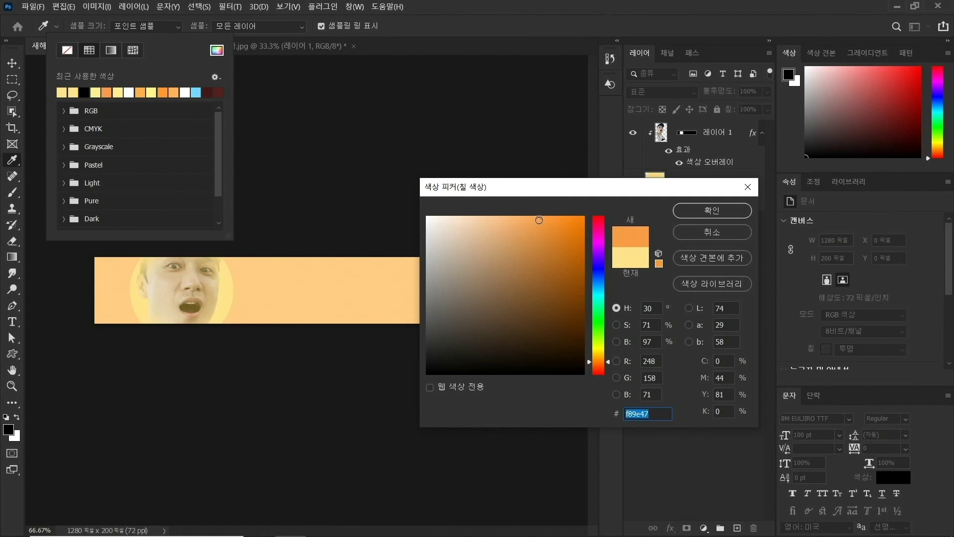
click(711, 213)
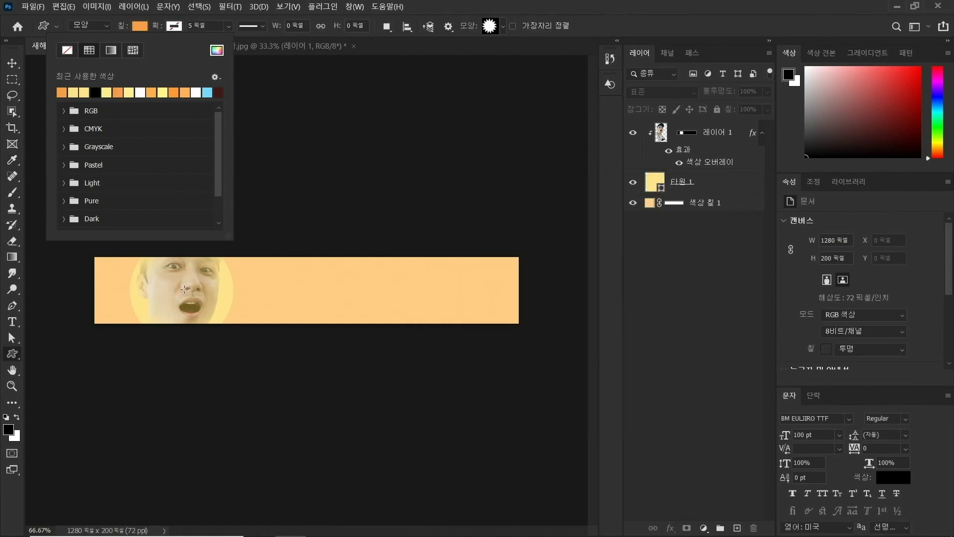
- Draw an orange starburst around the face circle and duplicate it
drag(185, 289, 235, 231)
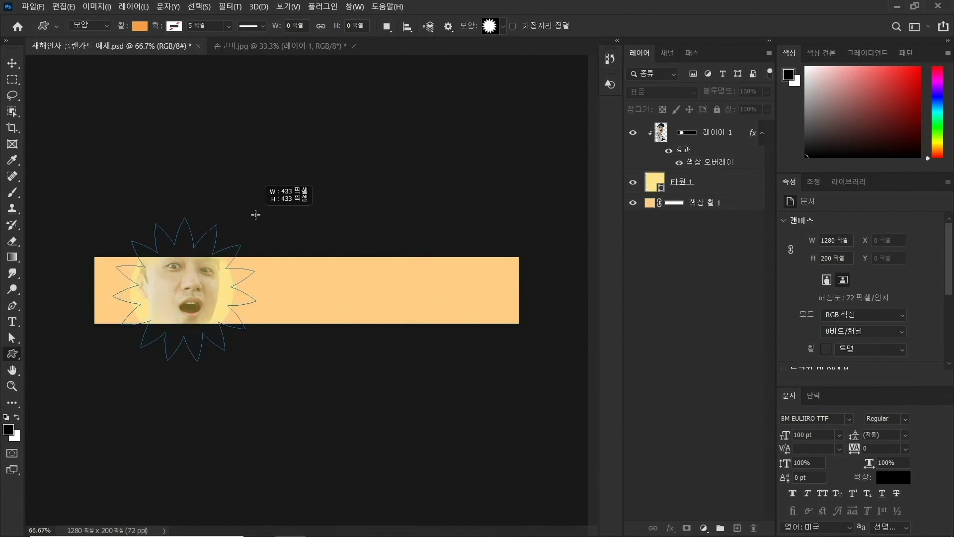
drag(235, 231, 255, 215)
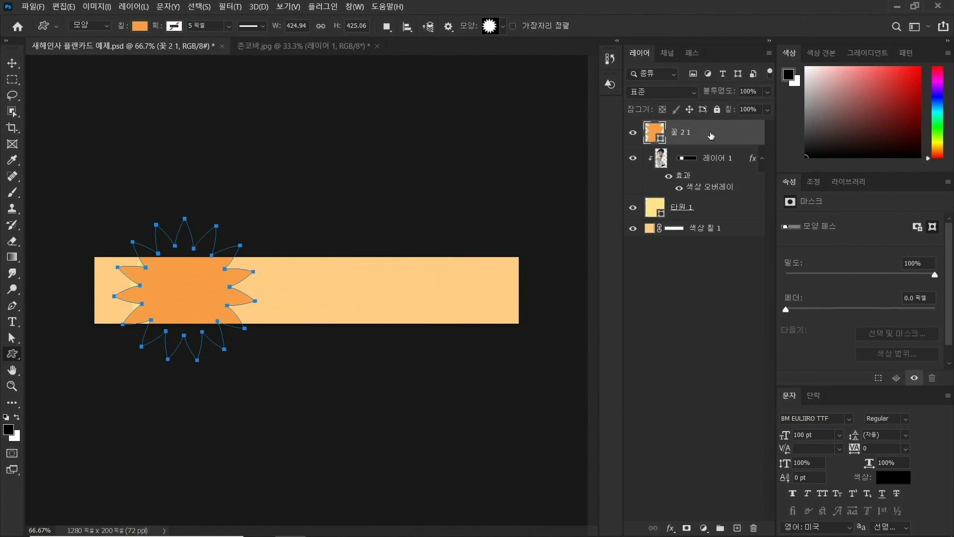
key(ctrl+j)
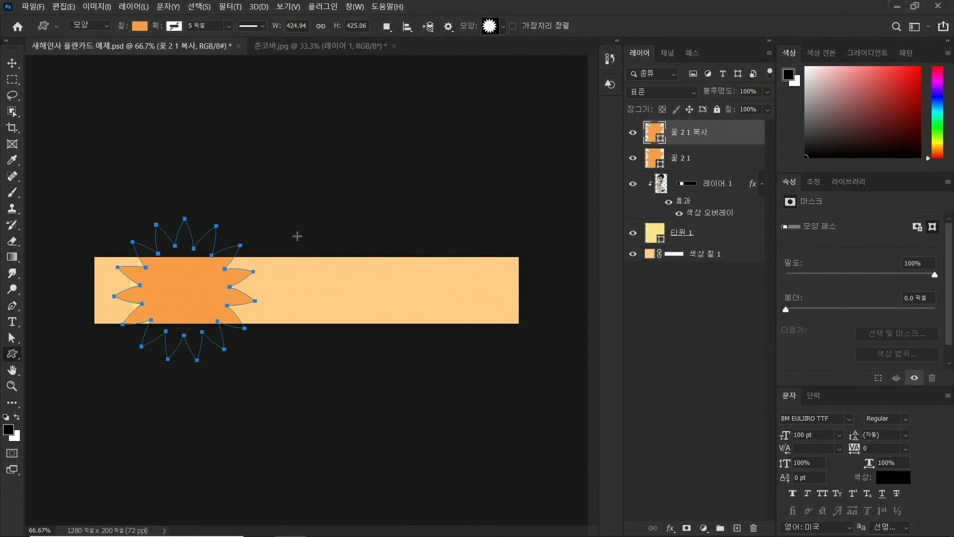
key(ctrl+t)
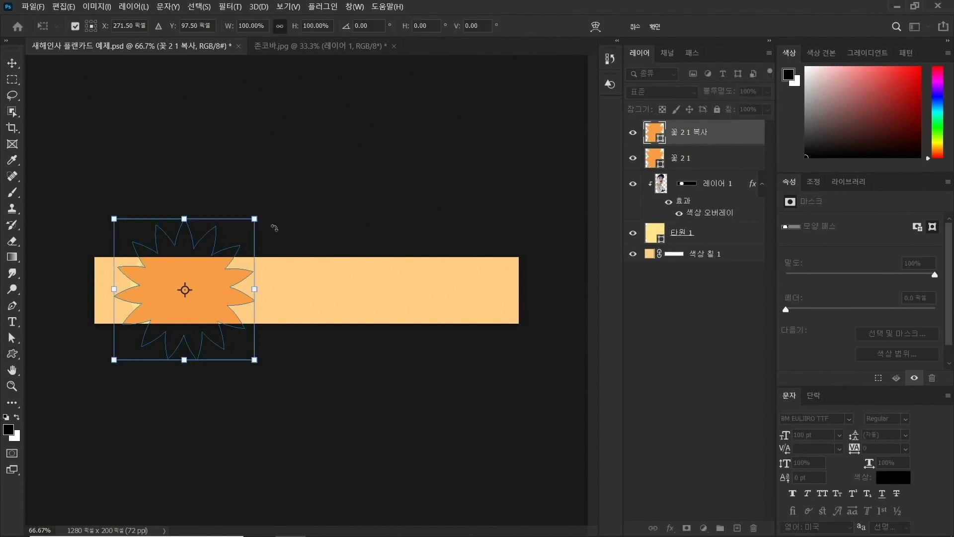
drag(279, 195, 289, 237)
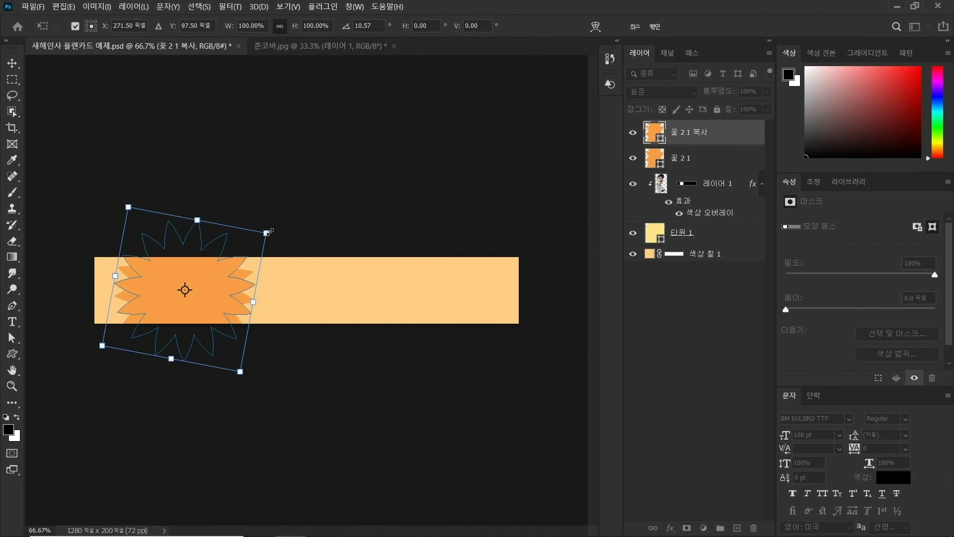
drag(269, 232, 264, 239)
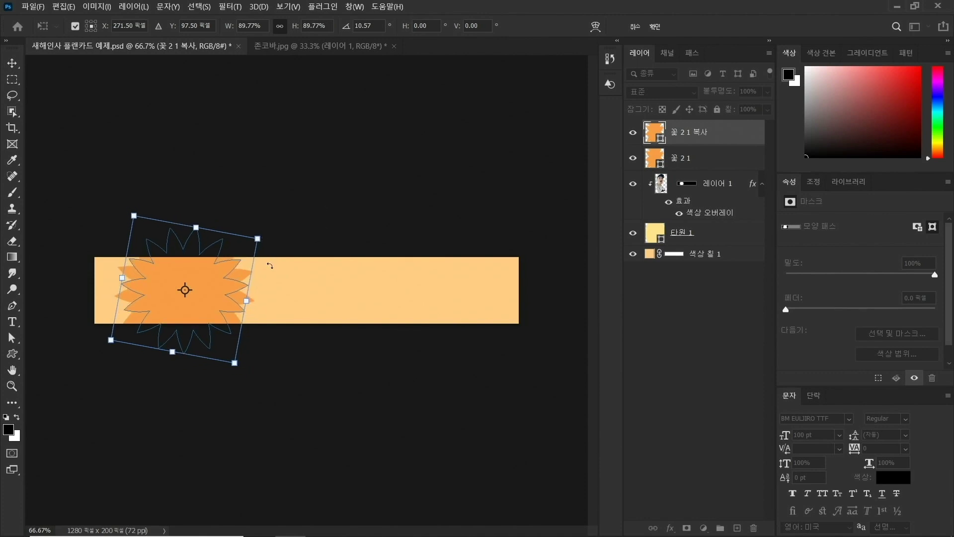
key(Escape)
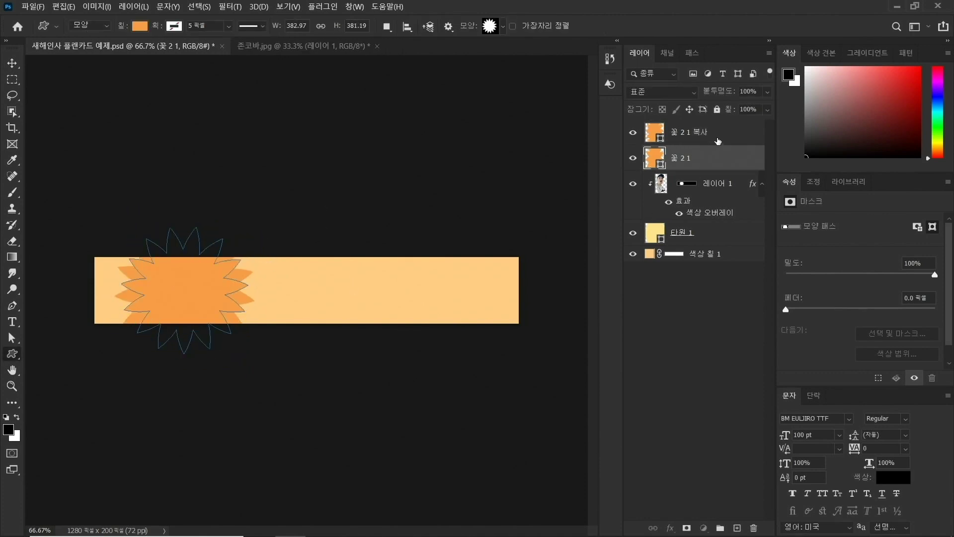
- Merge both starbursts, place the result below the ellipse layer and nudge it left
shift+click(723, 158)
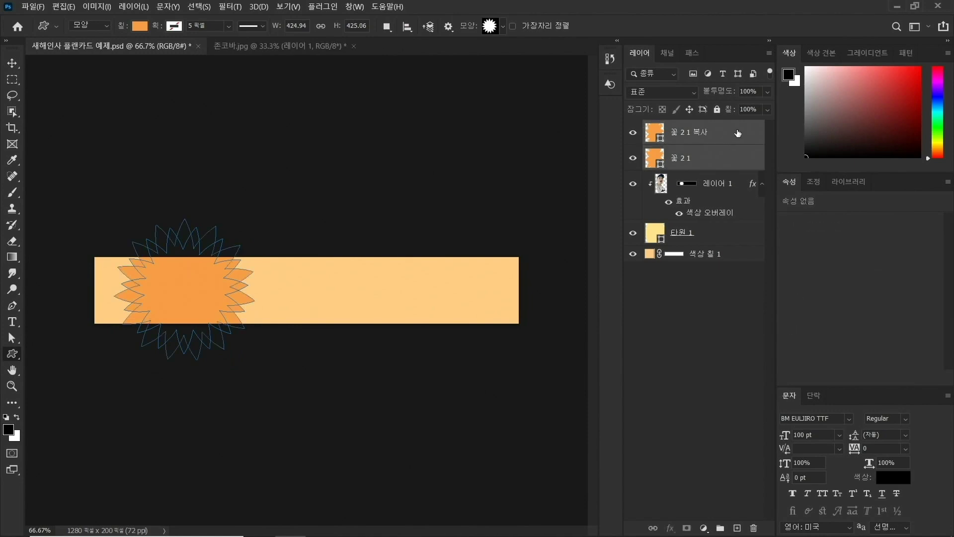
right_click(737, 133)
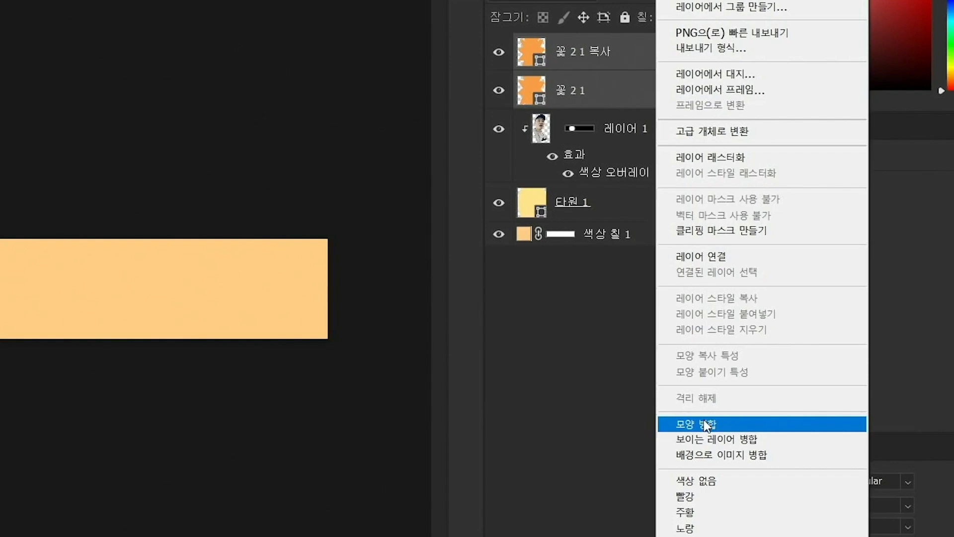
click(705, 424)
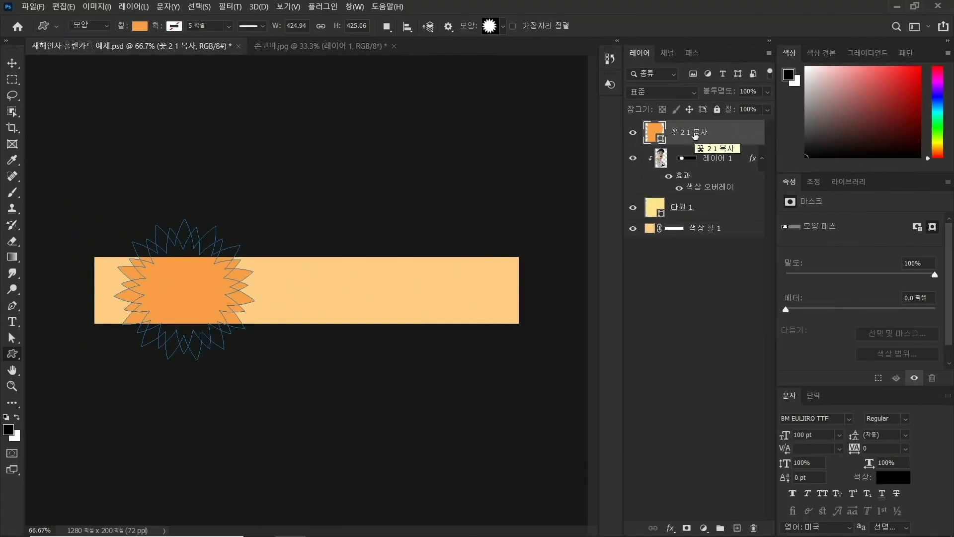
drag(695, 136, 710, 218)
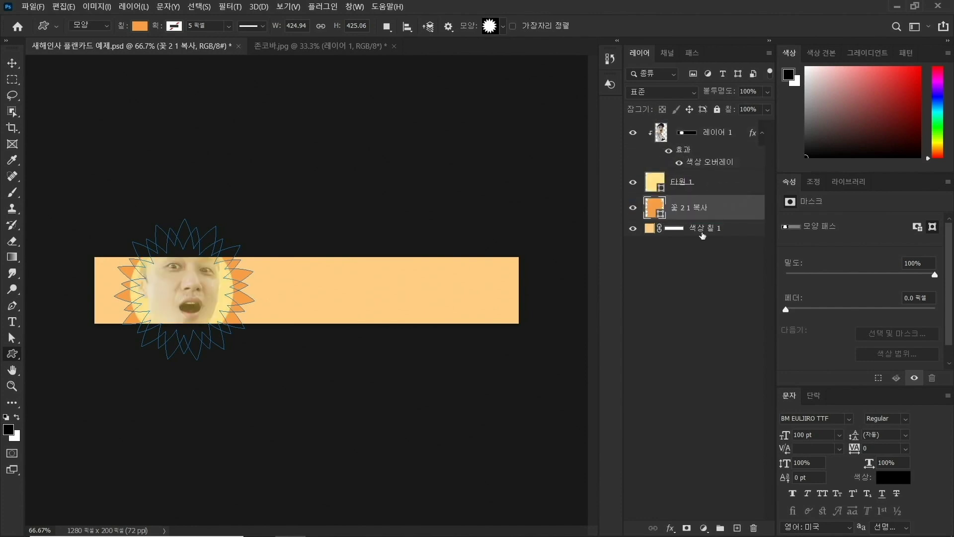
click(13, 64)
key(Left)
key(Left)
key(Left)
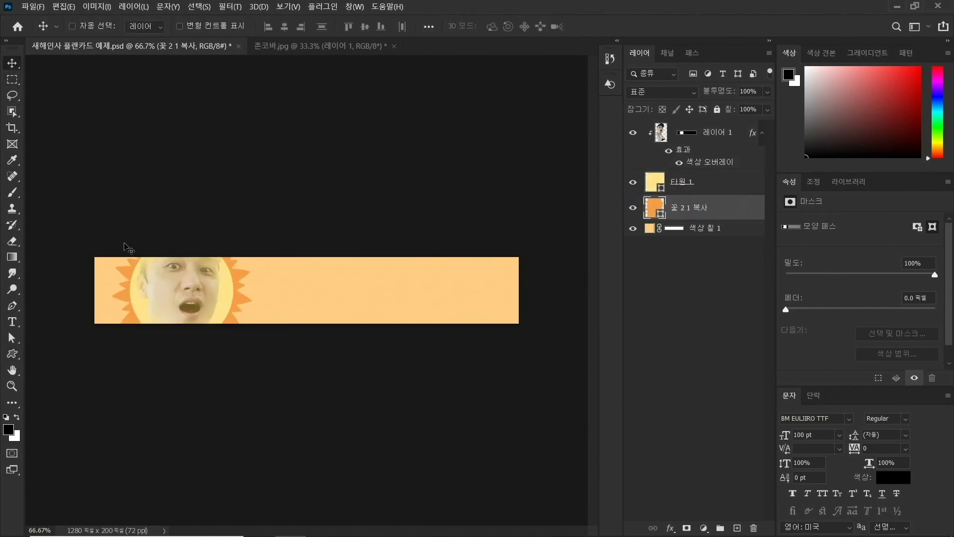
key(Left)
key(Left)
key(Left)
key(Left)
- Switch to the Line tool with no fill and a light-yellow stroke
click(695, 272)
click(12, 353)
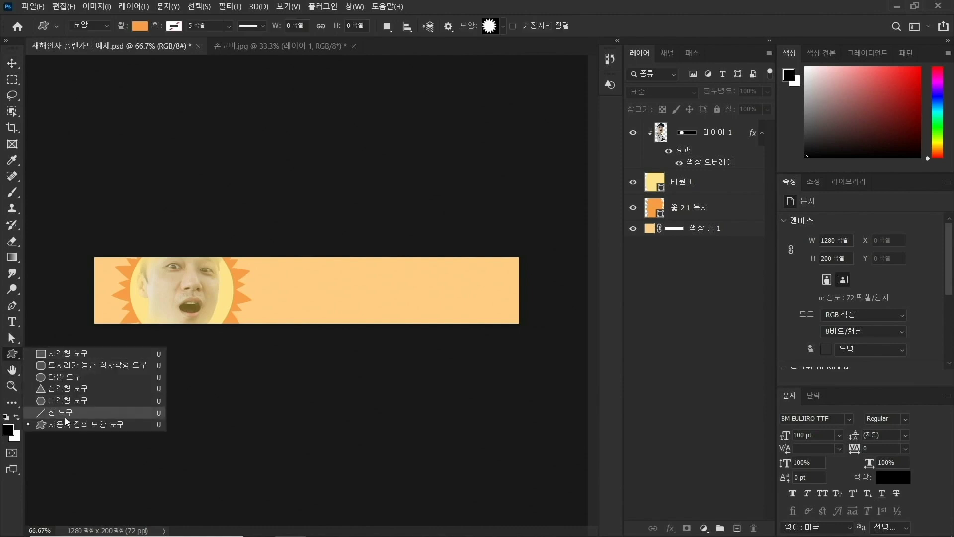
click(64, 417)
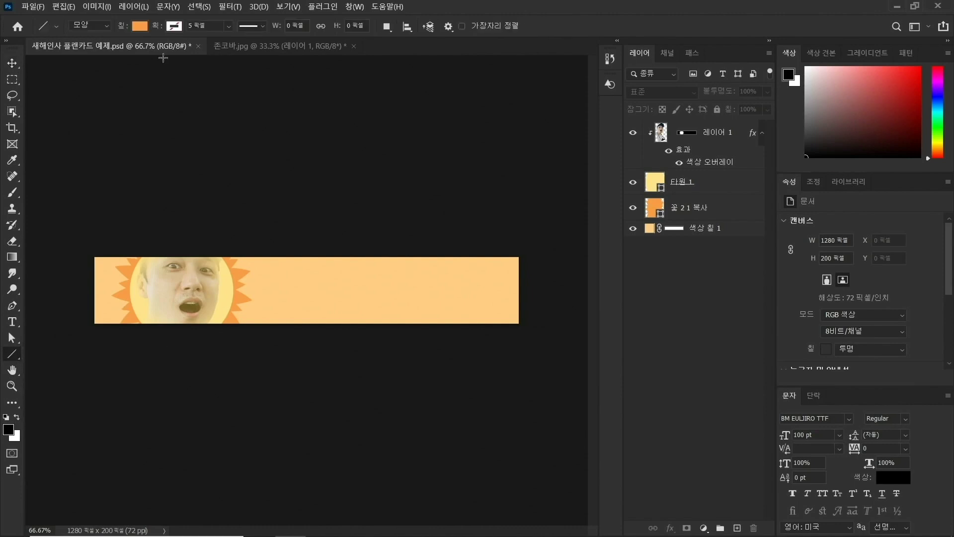
click(139, 26)
click(68, 49)
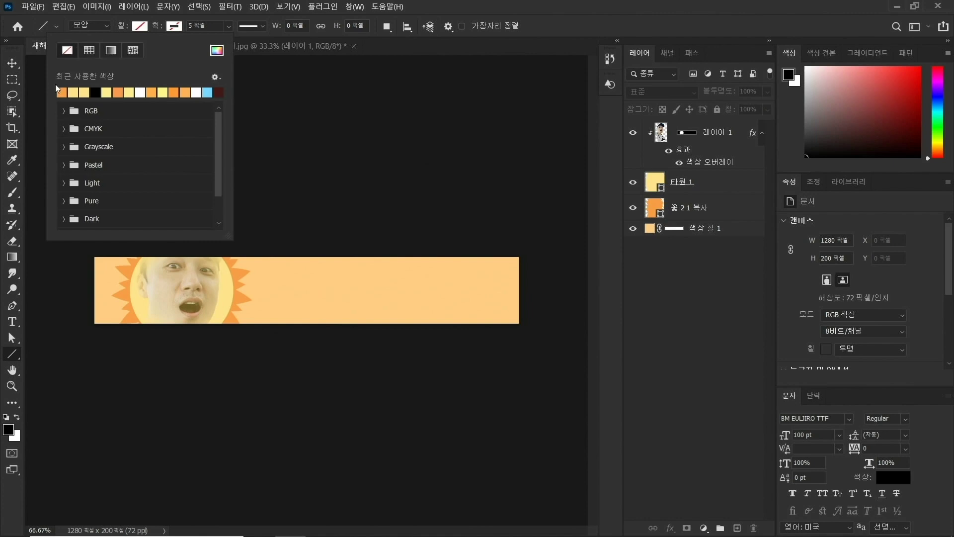
click(174, 28)
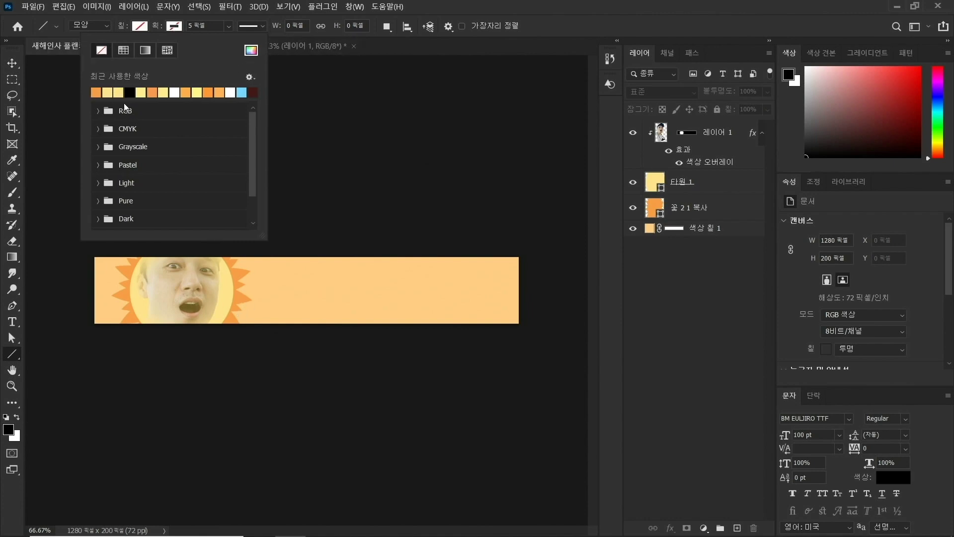
click(107, 92)
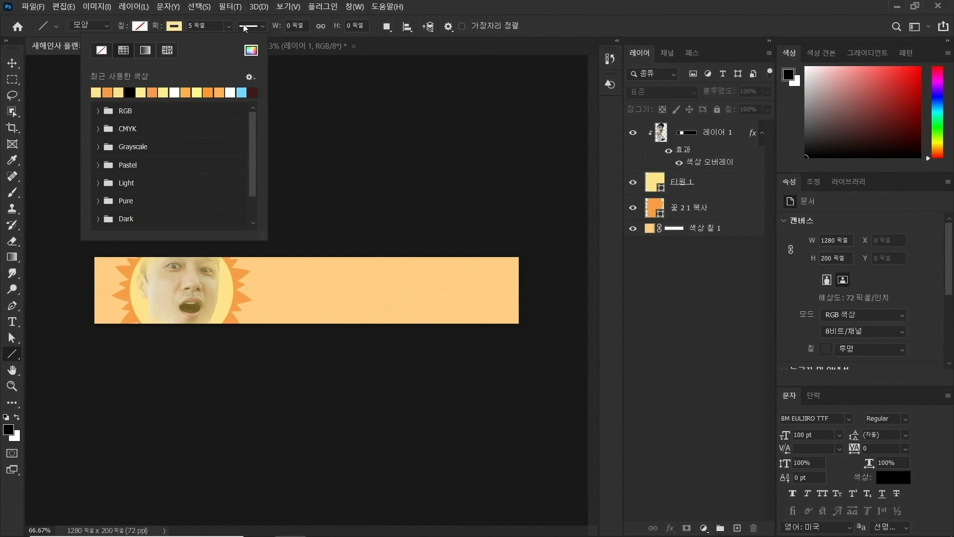
- Keep the stroke width at 5 px and give lines round end caps
click(219, 27)
click(211, 28)
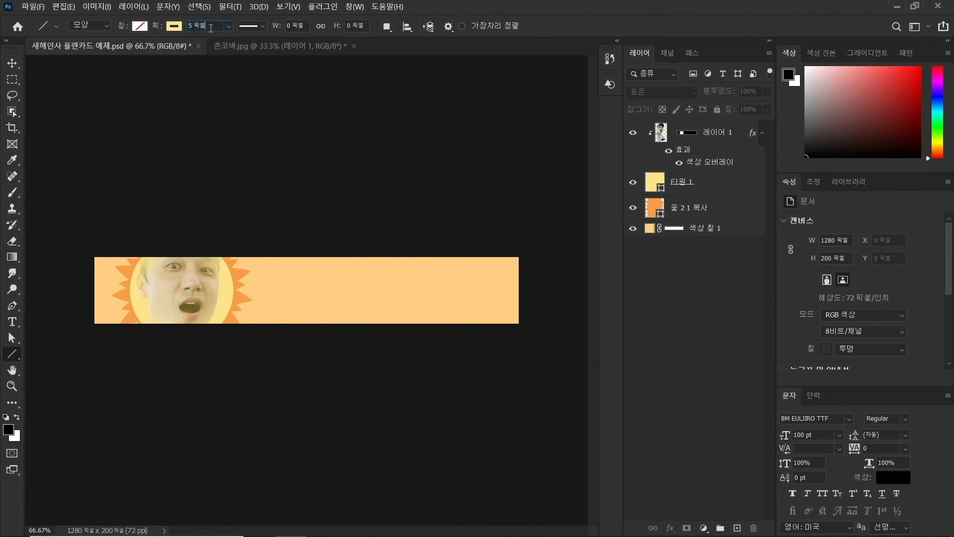
click(249, 26)
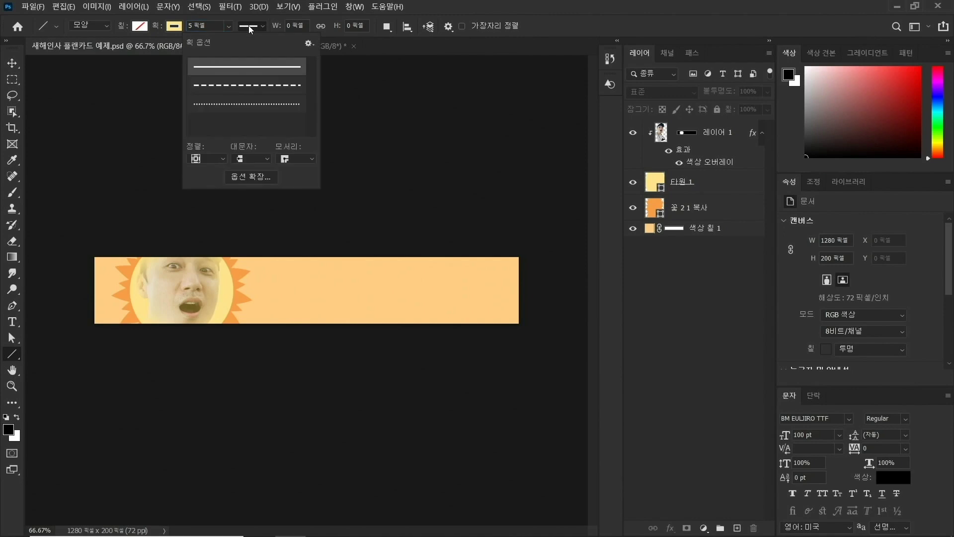
click(251, 157)
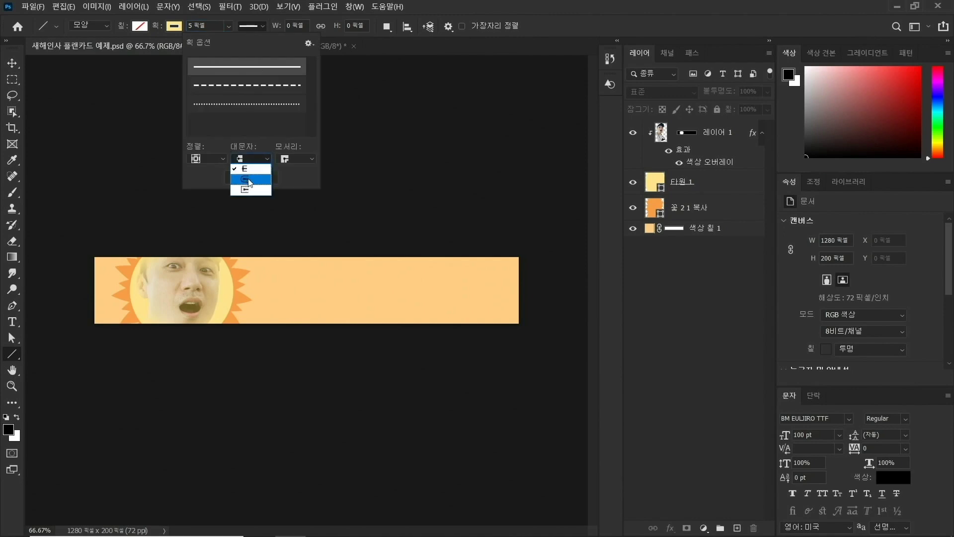
click(250, 179)
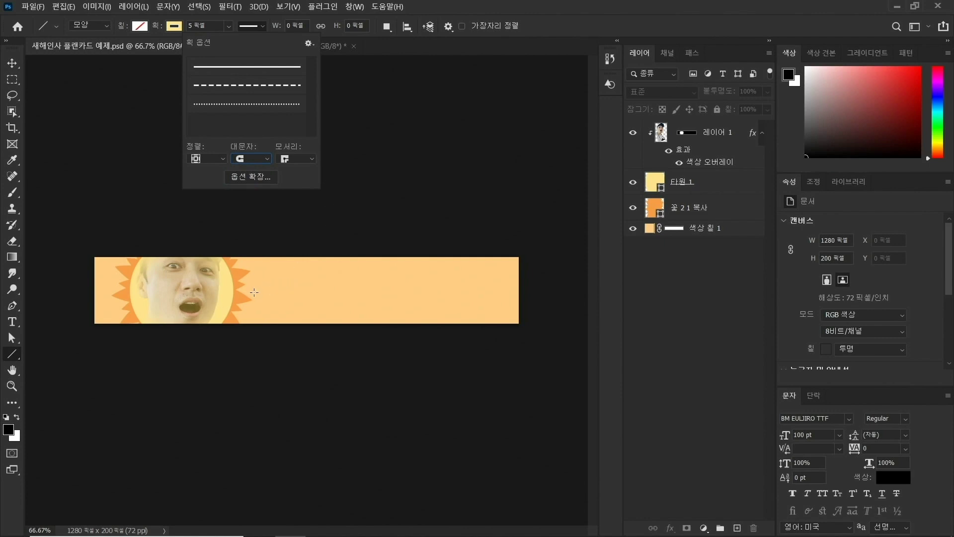
- Draw a 733 px horizontal pale-yellow line right of the sunburst and duplicate it as 선 1 복사
mouse_move(254, 289)
mouse_down()
mouse_move(379, 295)
mouse_move(326, 292)
mouse_up()
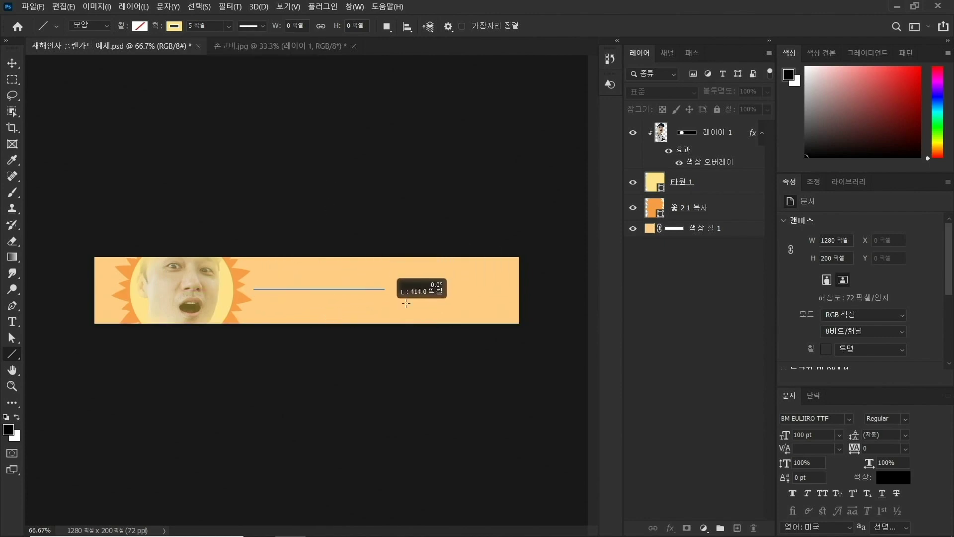
drag(326, 292, 496, 288)
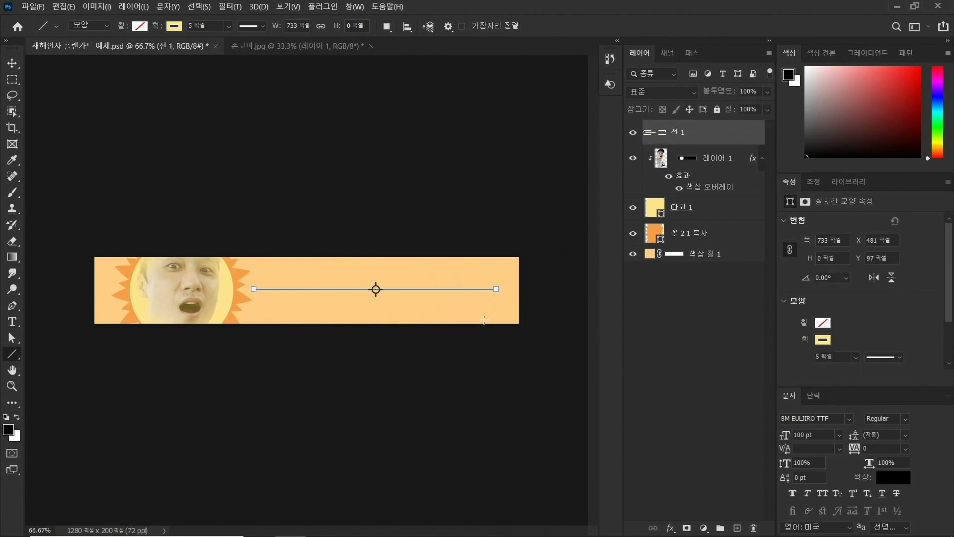
click(700, 286)
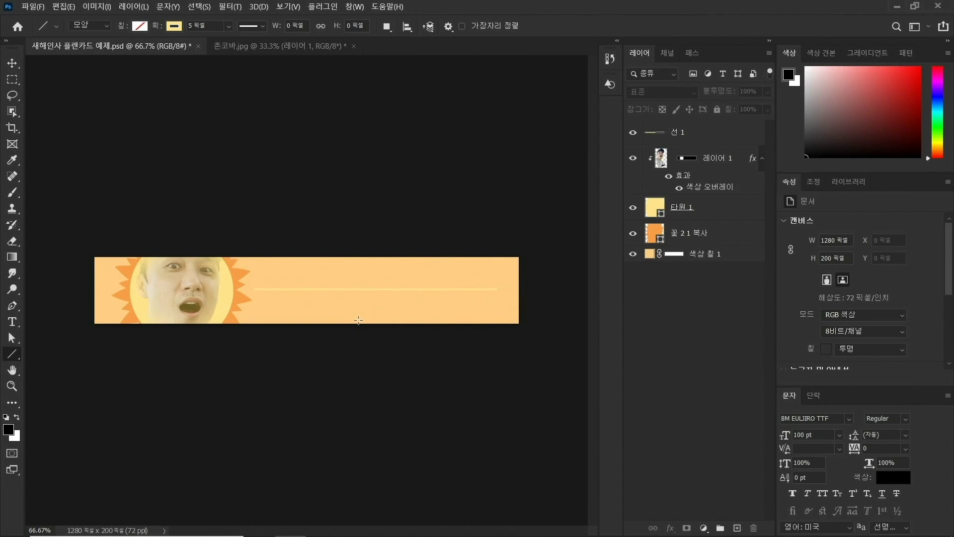
click(713, 137)
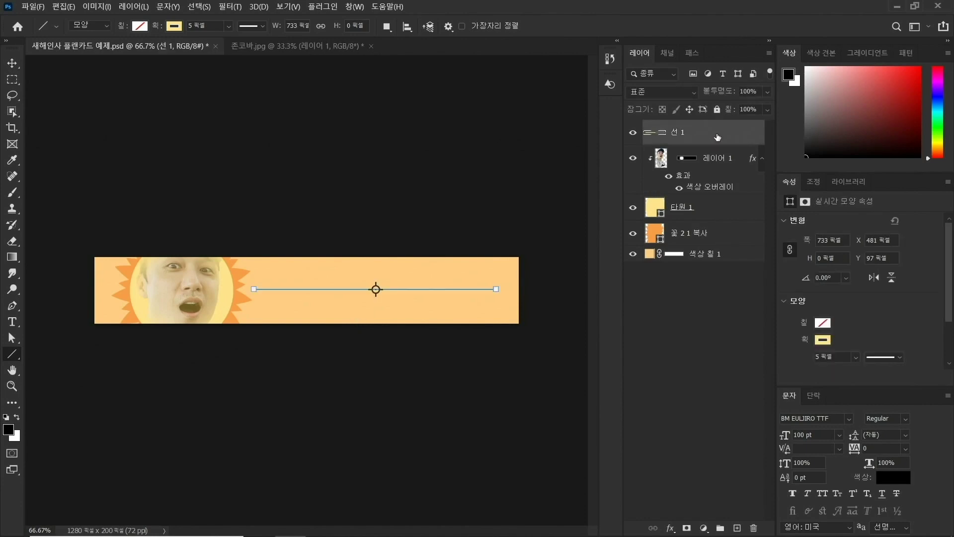
key(ctrl+j)
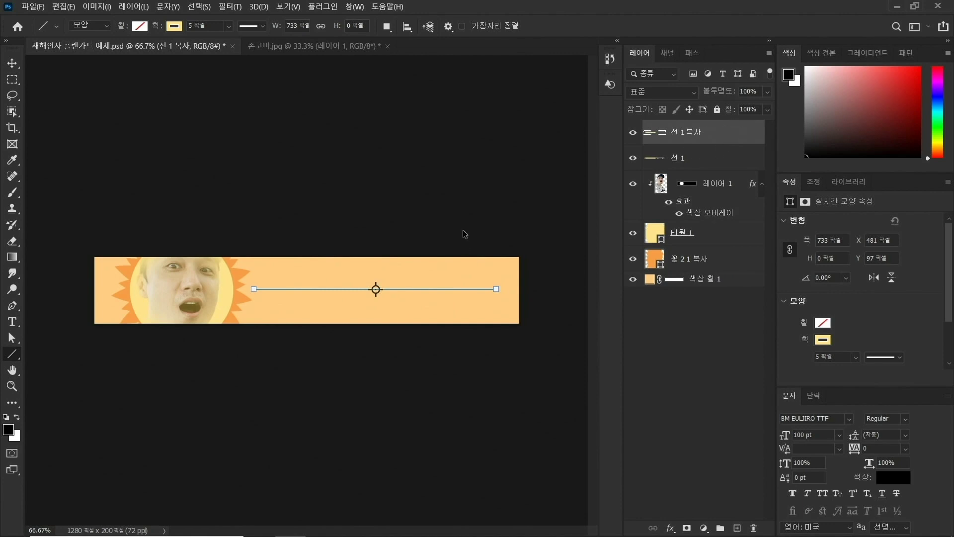
- Rotate 선 1 복사 by -6.04° around its left end, then duplicate it as 선 1 복사 2
key(ctrl+t)
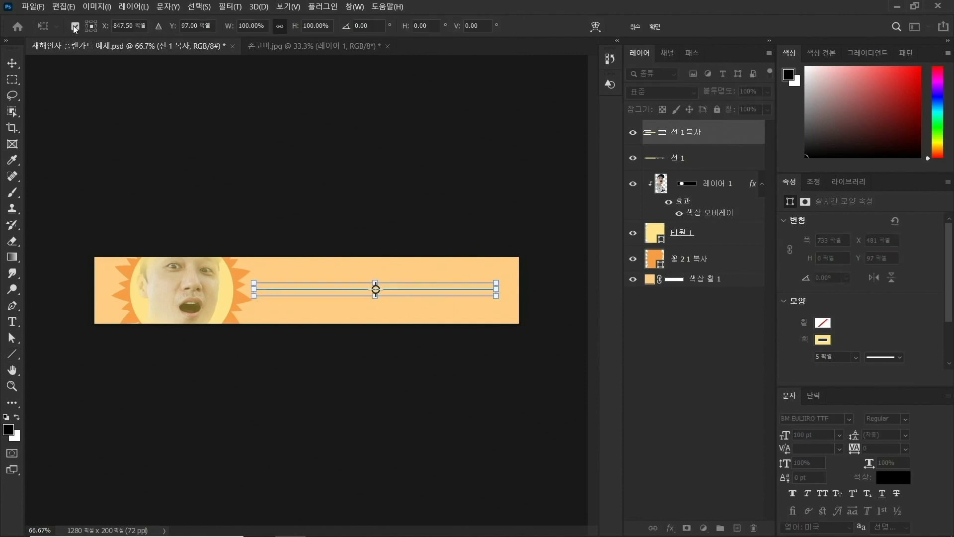
click(74, 26)
click(75, 25)
click(75, 26)
drag(376, 289, 185, 293)
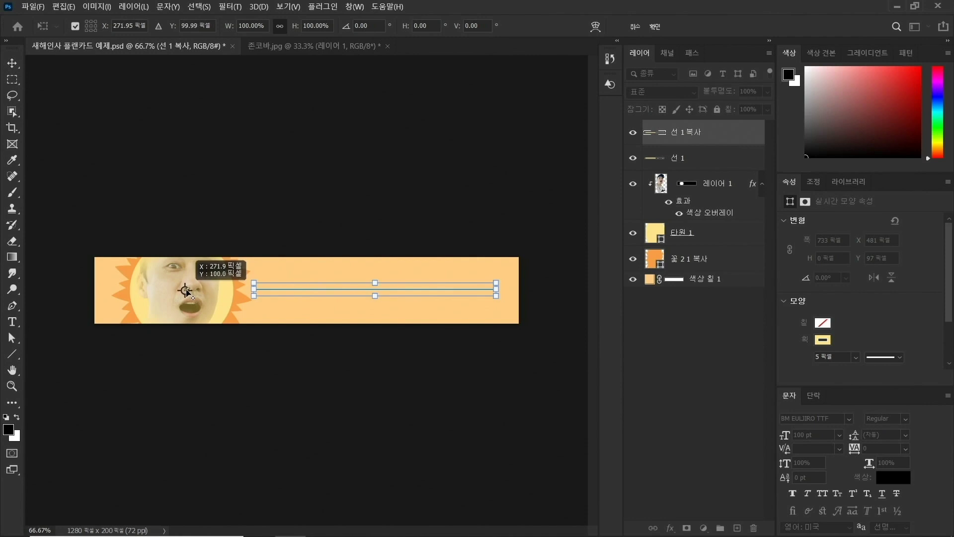
drag(185, 293, 186, 292)
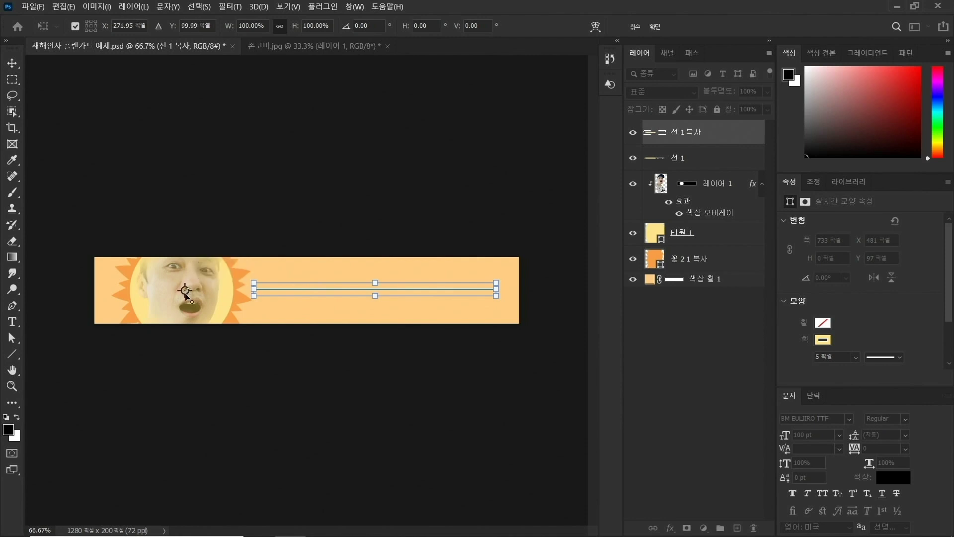
drag(523, 289, 521, 258)
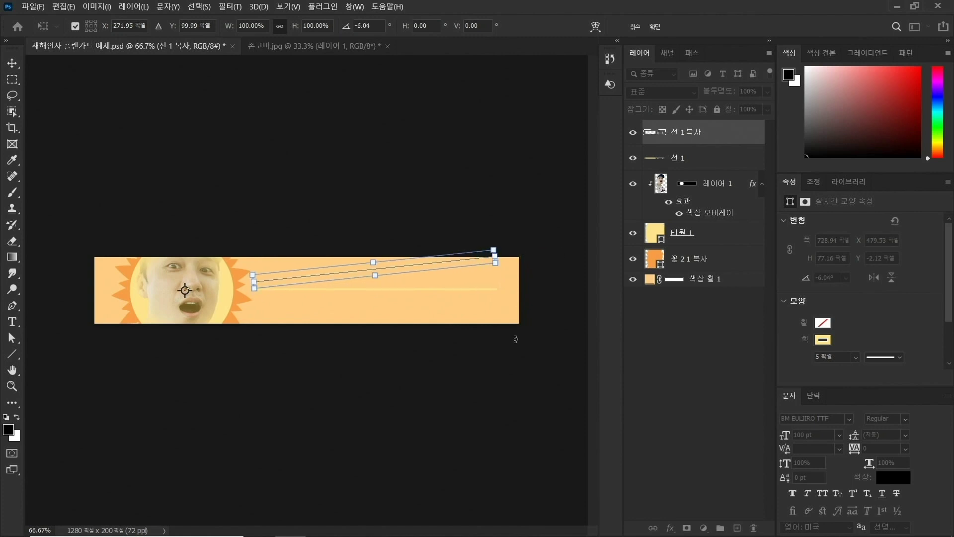
click(677, 328)
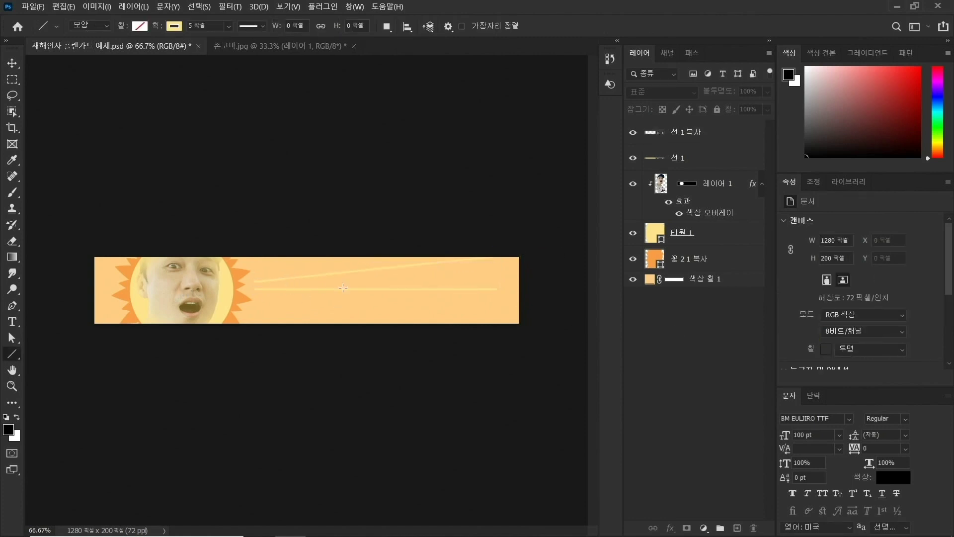
click(714, 135)
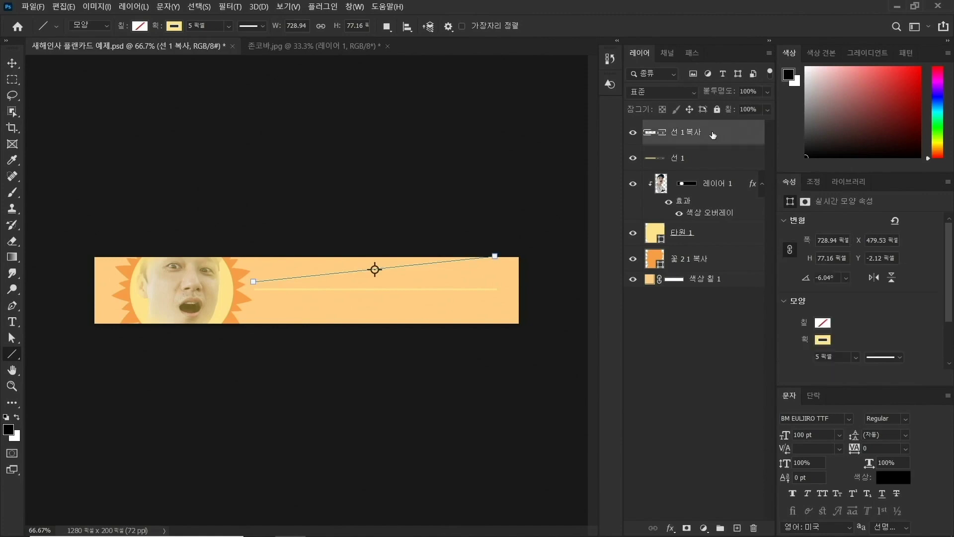
key(ctrl+j)
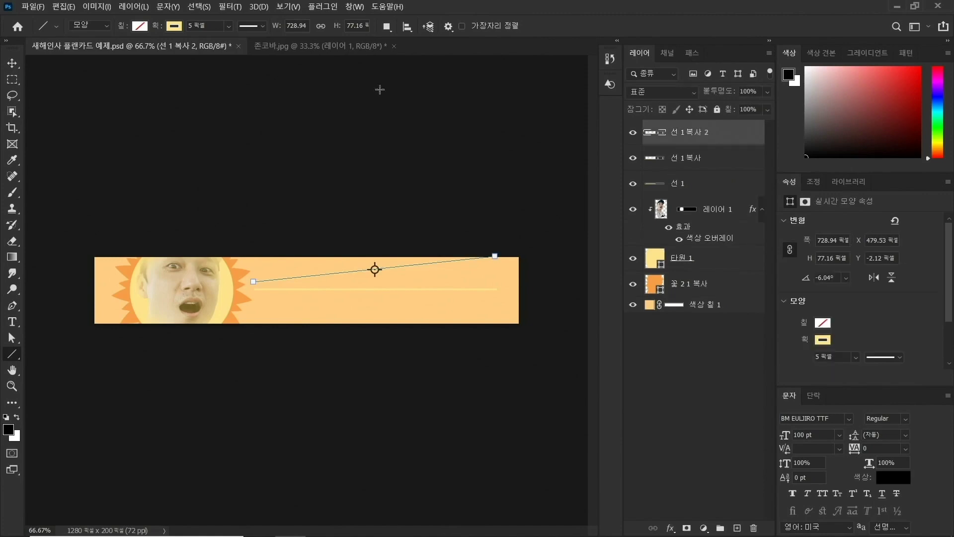
click(63, 6)
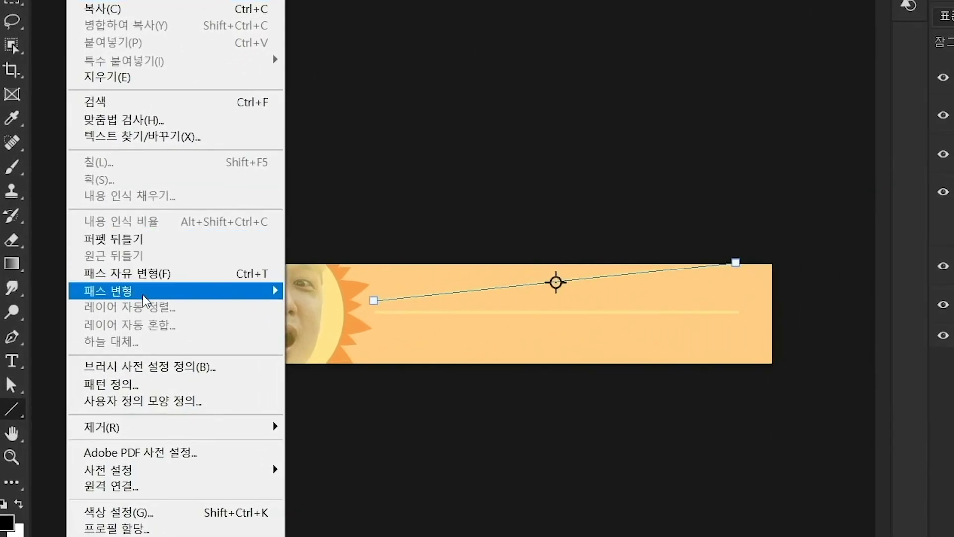
mouse_move(109, 290)
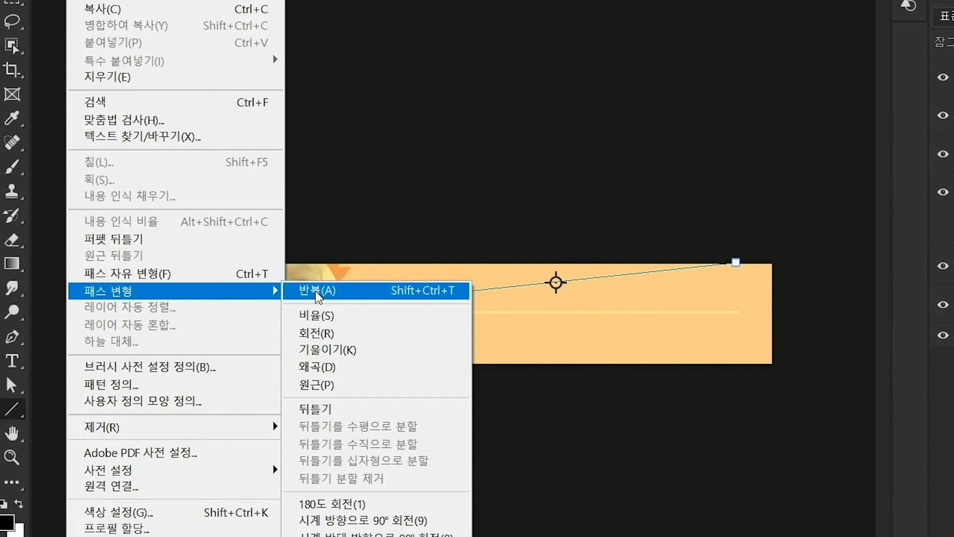
- Repeat the 6° Transform Path Again rotation on successive copies to fan five rays, then select all line layers
click(317, 291)
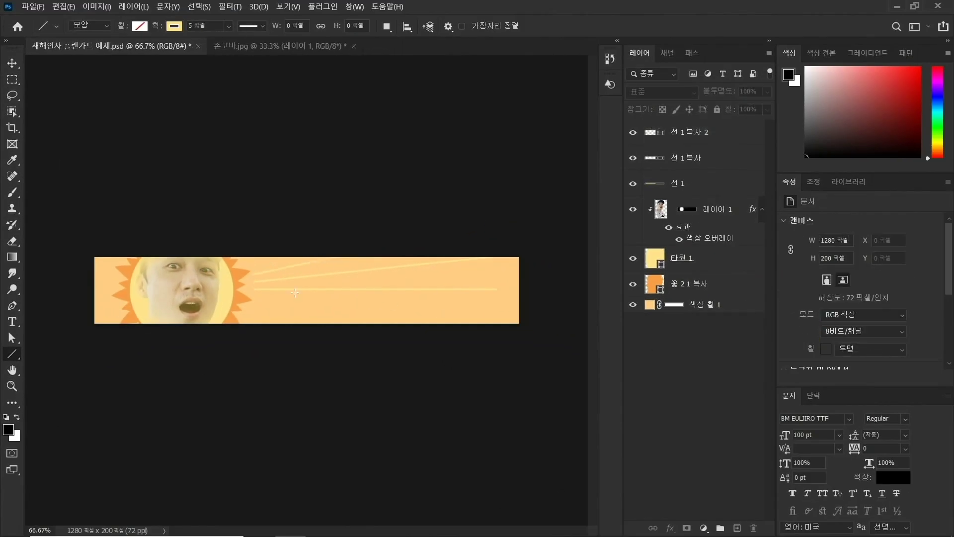
click(728, 138)
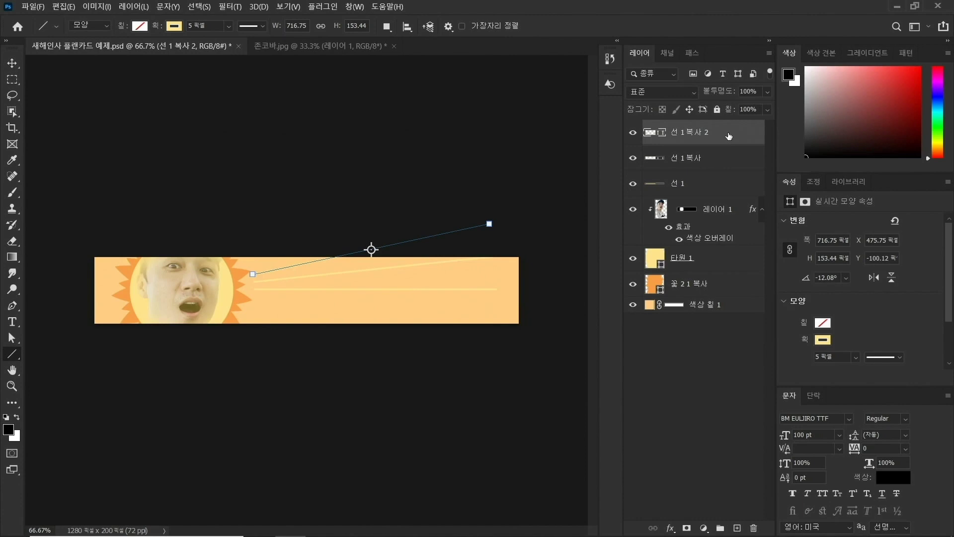
key(ctrl+j)
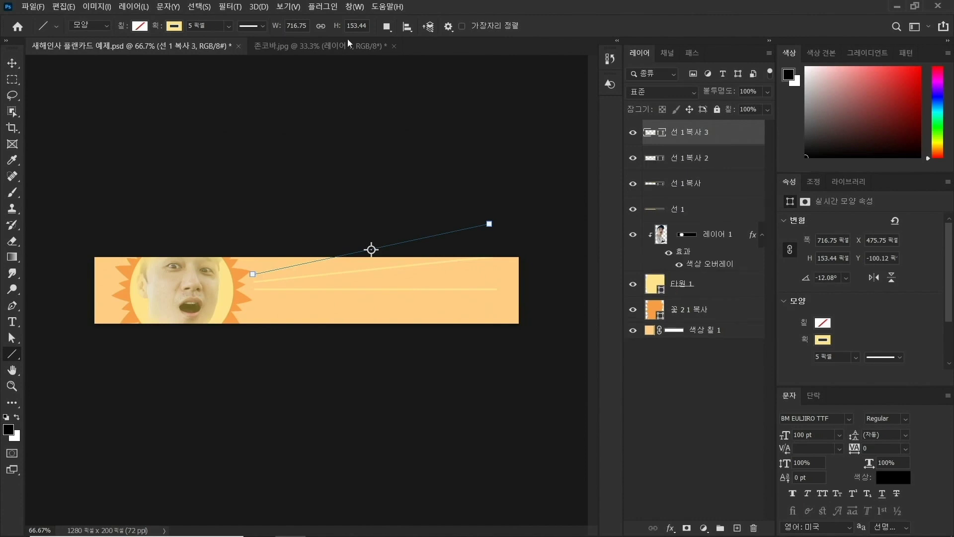
click(64, 7)
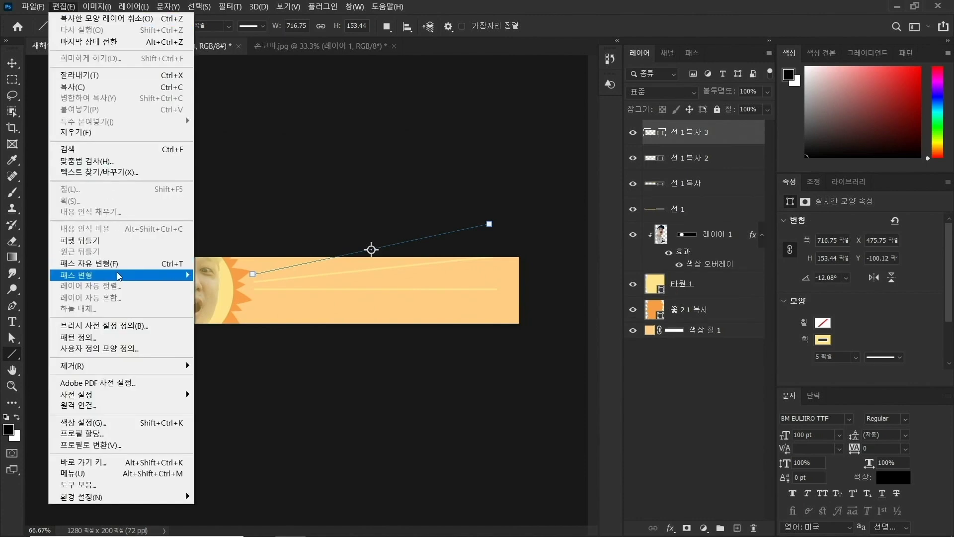
mouse_move(112, 275)
click(218, 274)
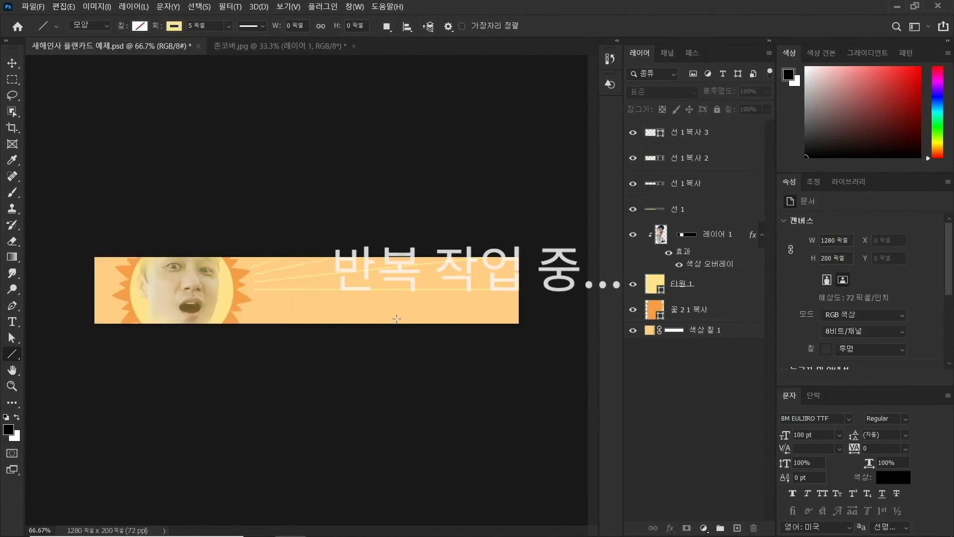
key(ctrl+j)
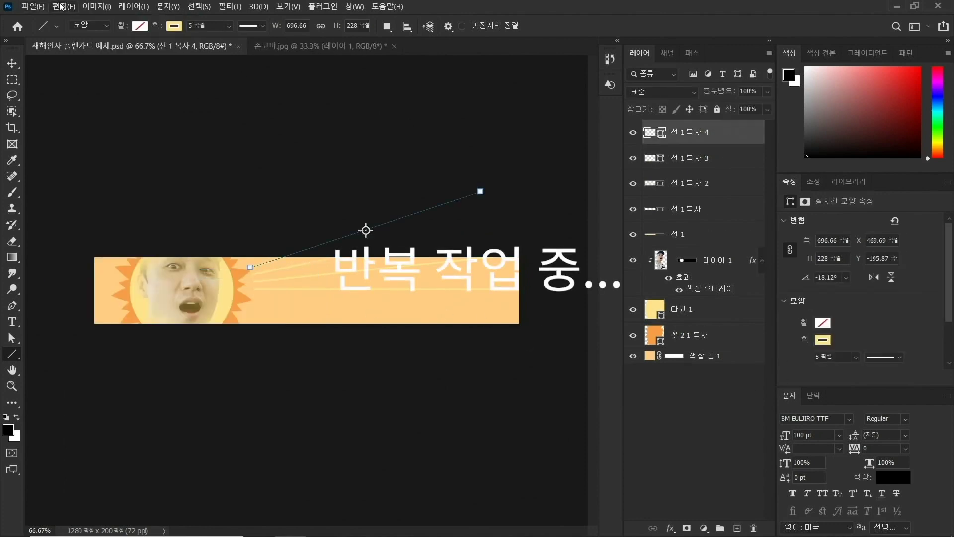
click(60, 7)
click(218, 274)
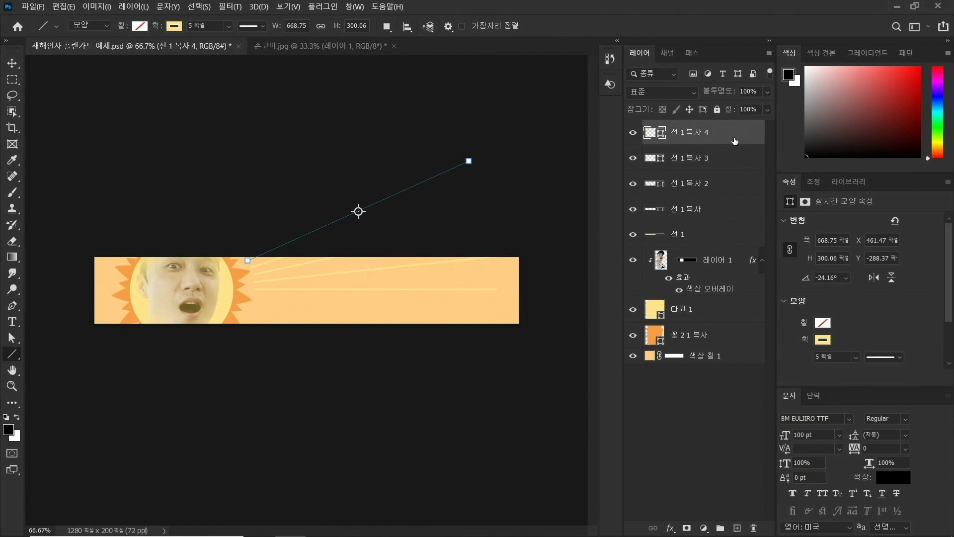
shift+click(724, 231)
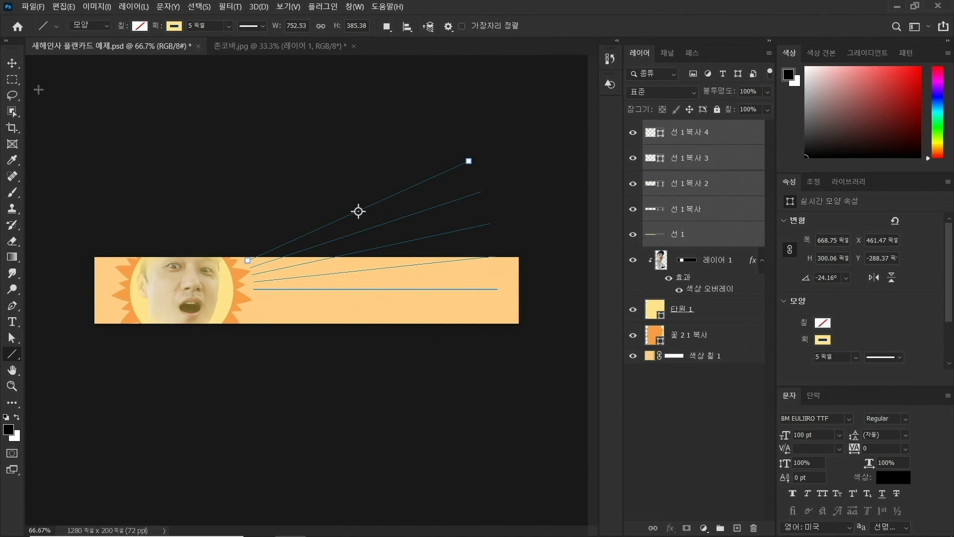
- Move the ray fan lower and rotate it about 14° across the banner
click(12, 63)
drag(426, 247, 369, 277)
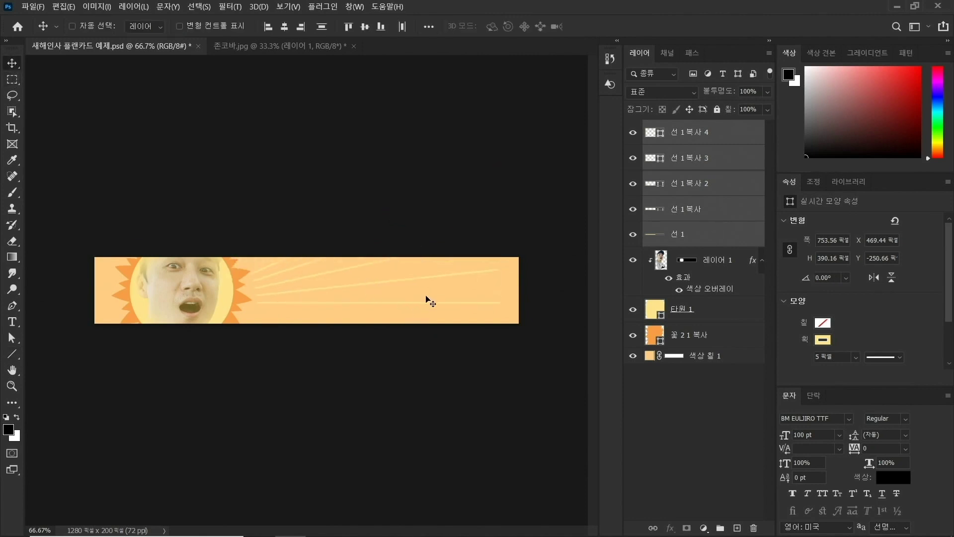
key(ctrl+t)
mouse_move(534, 224)
mouse_down()
mouse_move(537, 269)
mouse_move(494, 309)
mouse_up()
drag(539, 271, 538, 280)
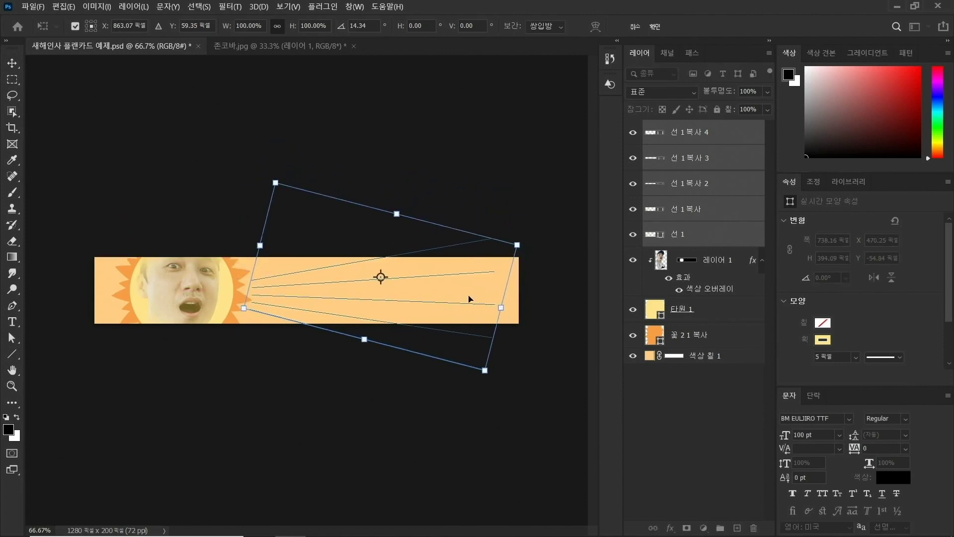
drag(468, 296, 470, 290)
click(692, 420)
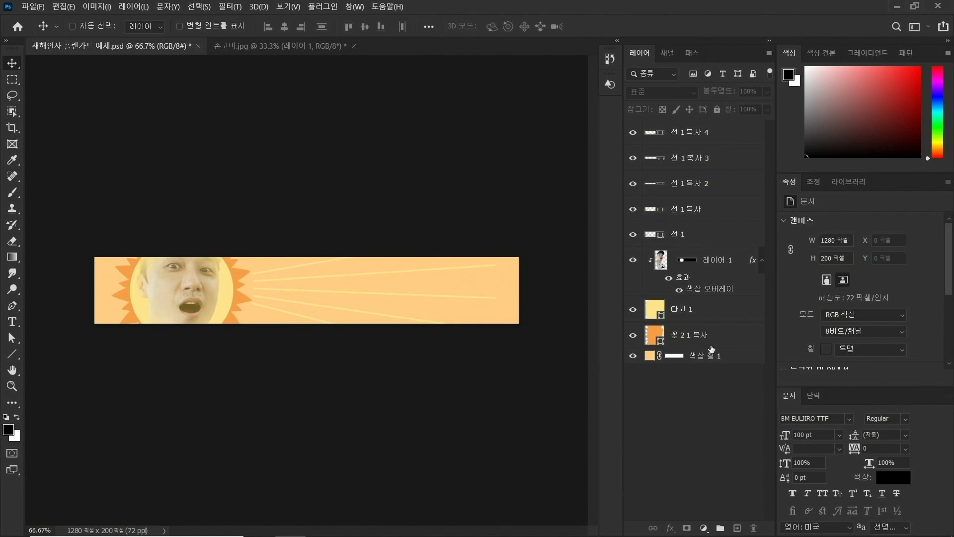
- Select the five line layers and group them into 그룹 1
click(704, 235)
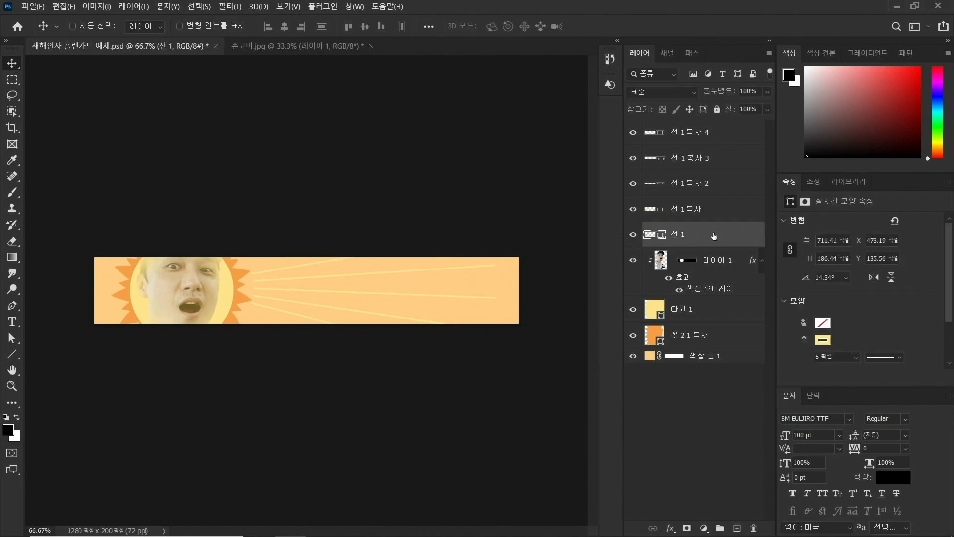
shift+click(726, 138)
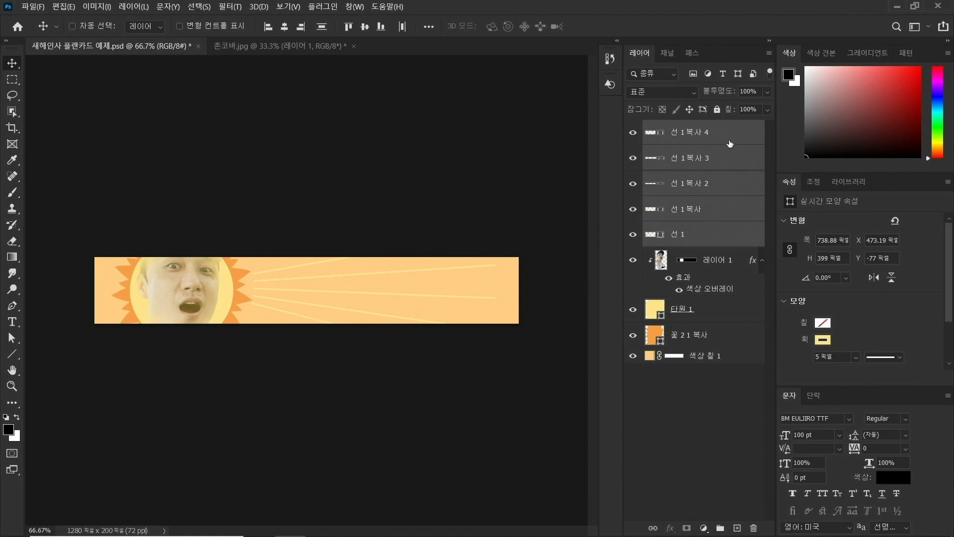
key(ctrl+g)
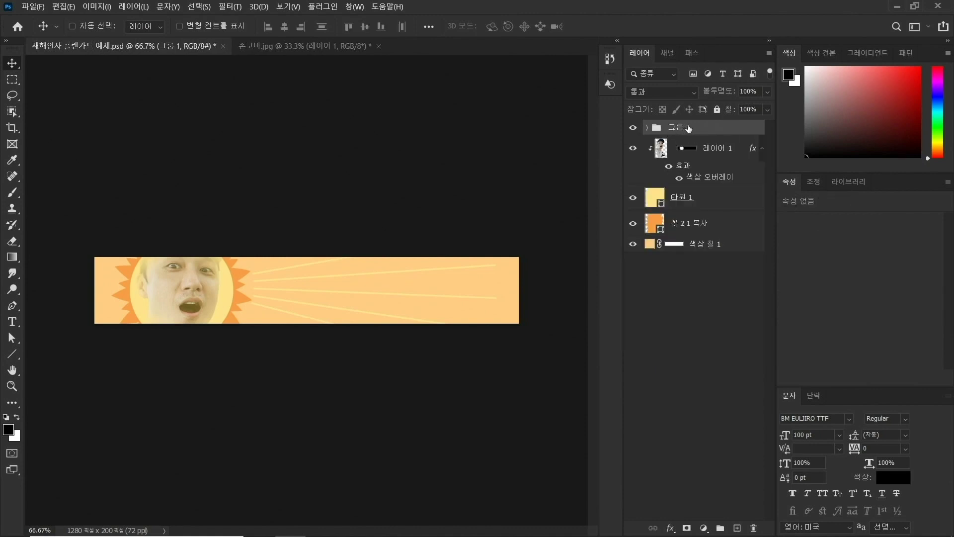
- Mask 그룹 1 with a gradient dragged inward from the right edge so the rays fade out
click(686, 528)
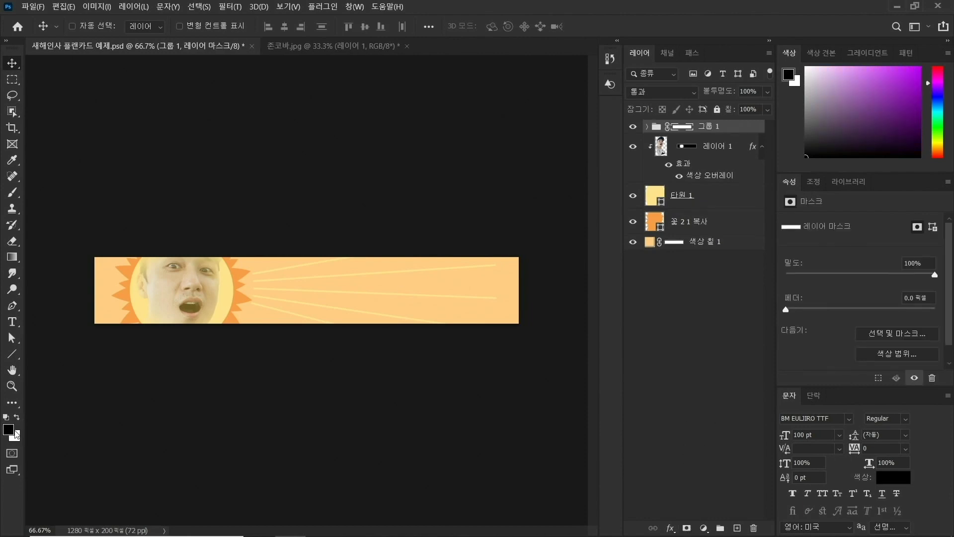
click(14, 257)
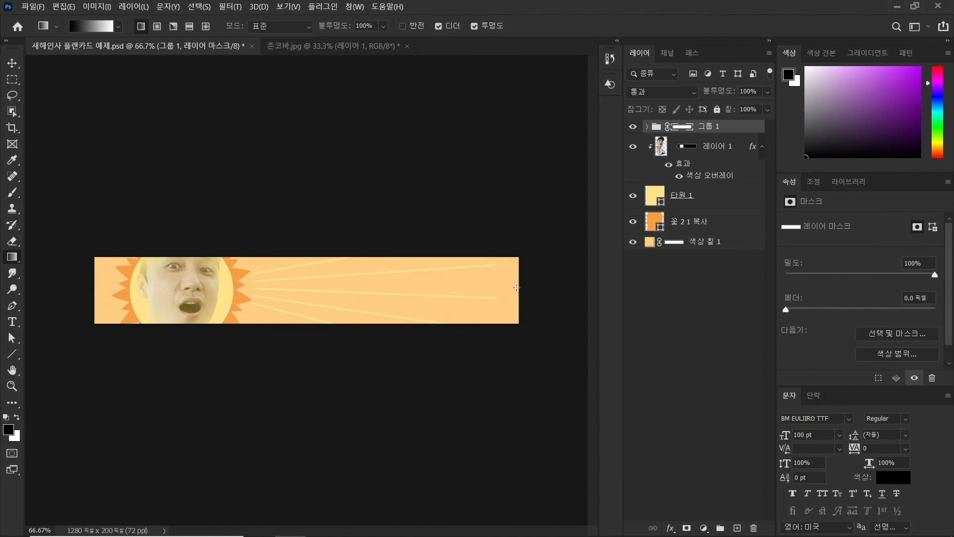
drag(516, 287, 358, 282)
drag(537, 289, 317, 305)
click(738, 126)
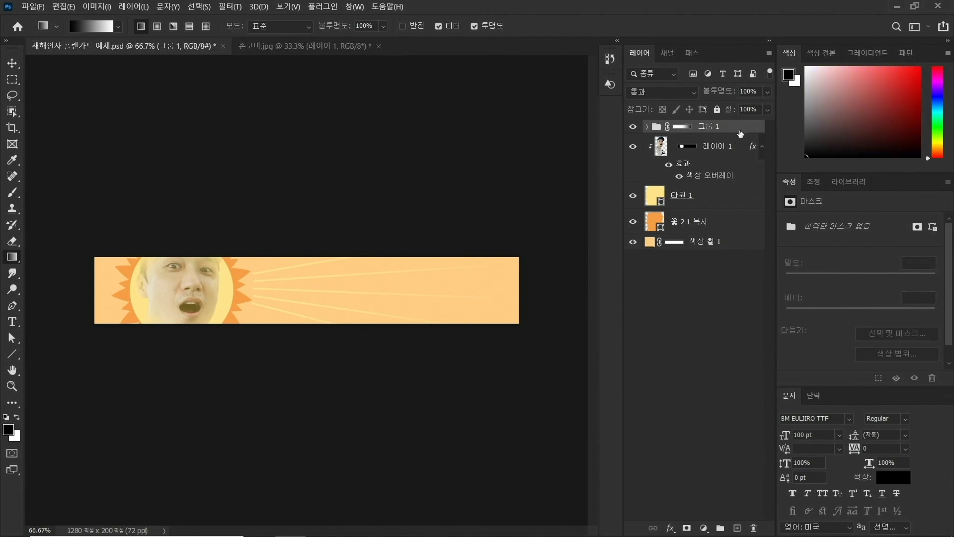
- Duplicate the ray group, then flip the copy's fade mask horizontally and shift it far left
key(ctrl+j)
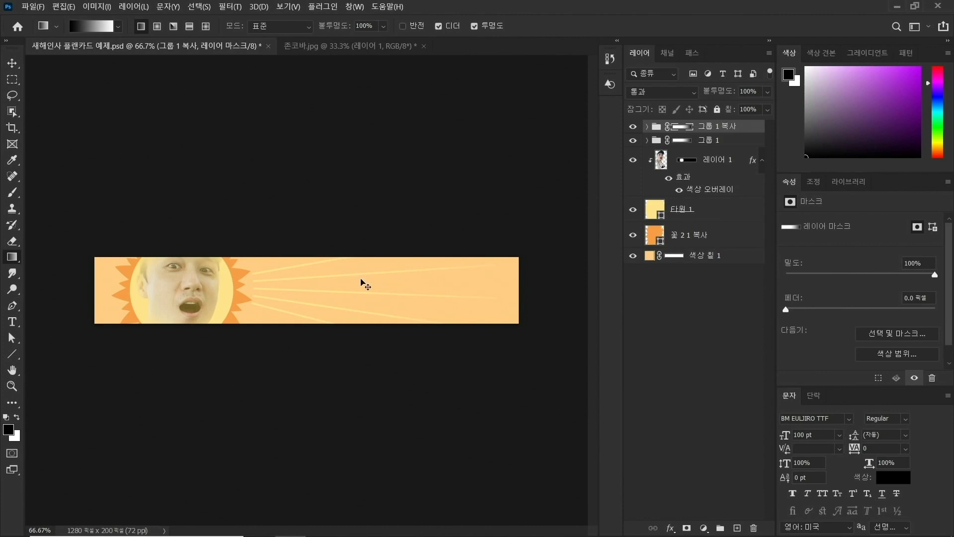
key(ctrl+t)
drag(451, 295, 180, 293)
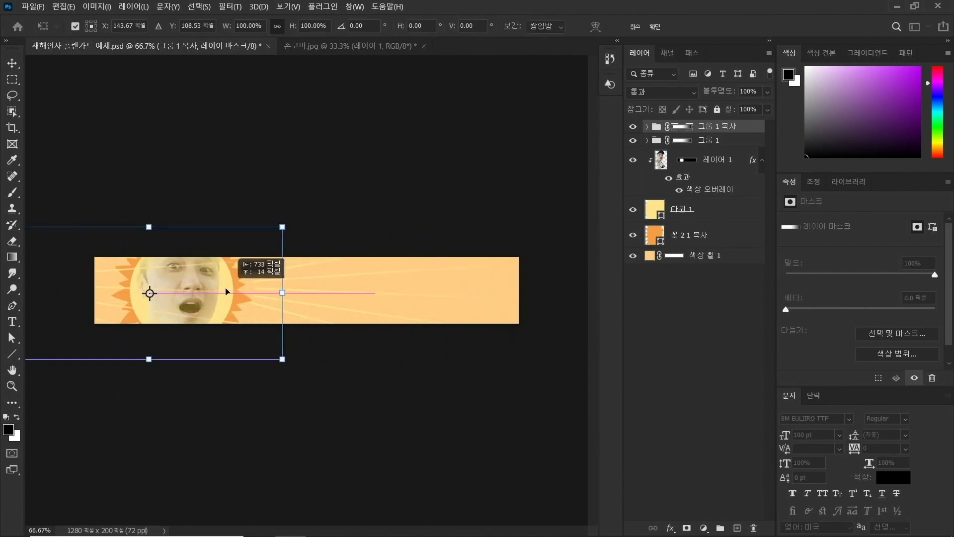
right_click(187, 290)
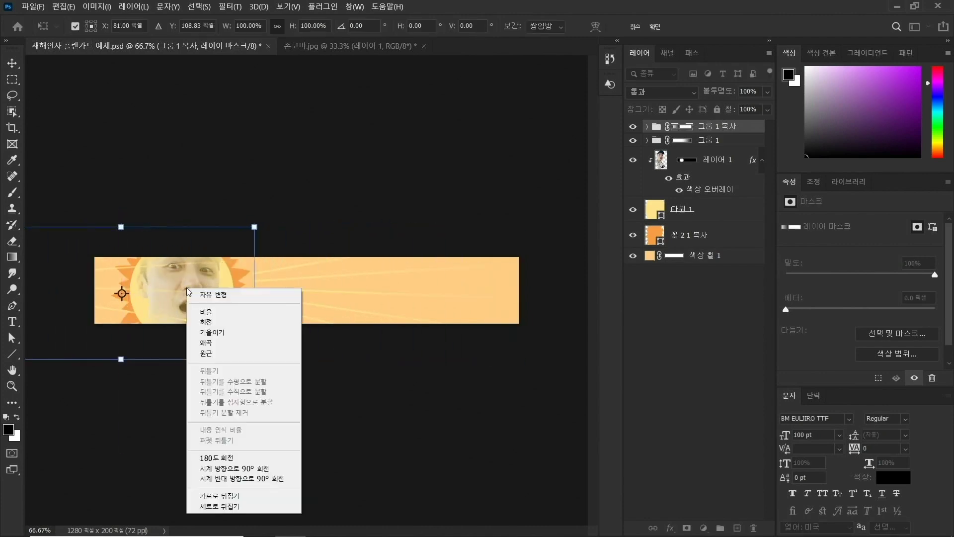
click(221, 495)
drag(238, 307, 93, 312)
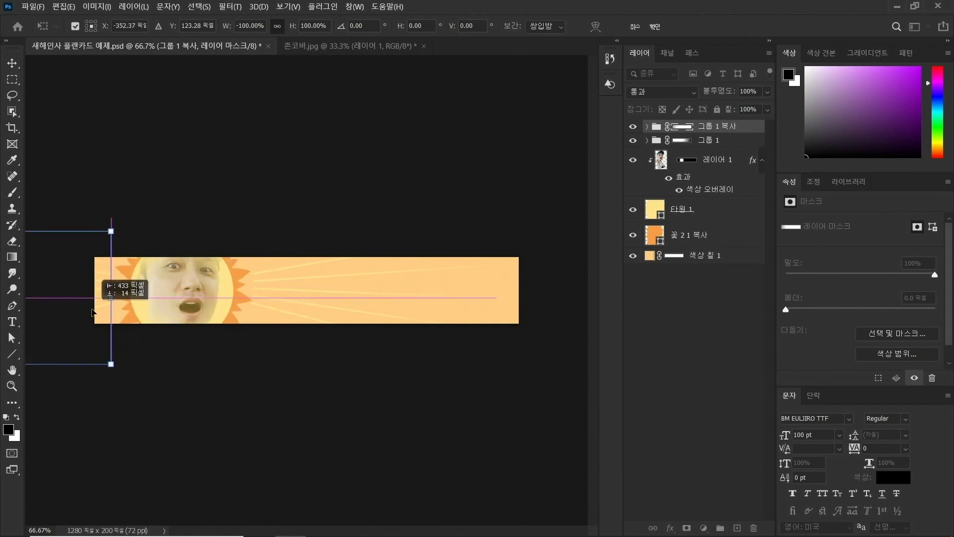
key(Return)
key(g)
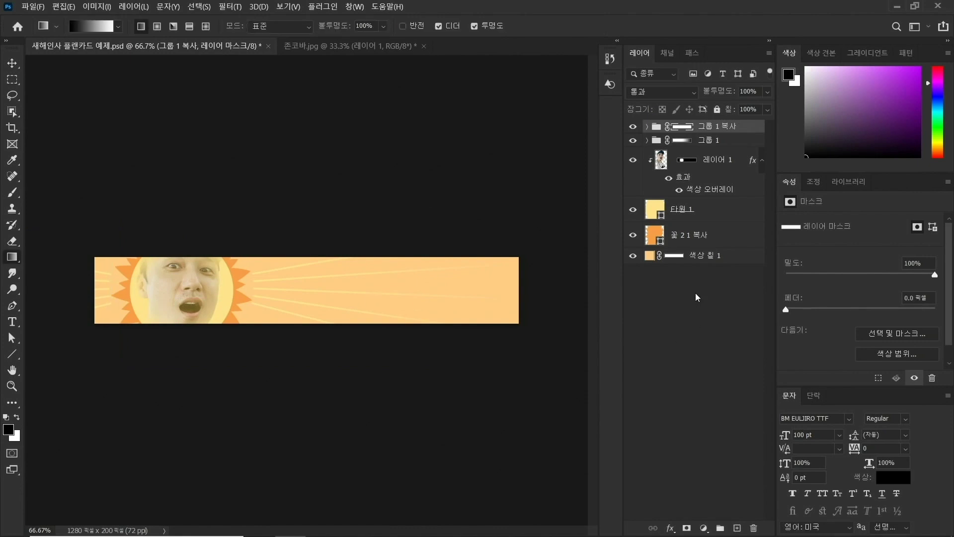
click(706, 312)
- Turn on Outer Glow for the 타원 1 circle with Normal blending at 50% opacity
click(721, 223)
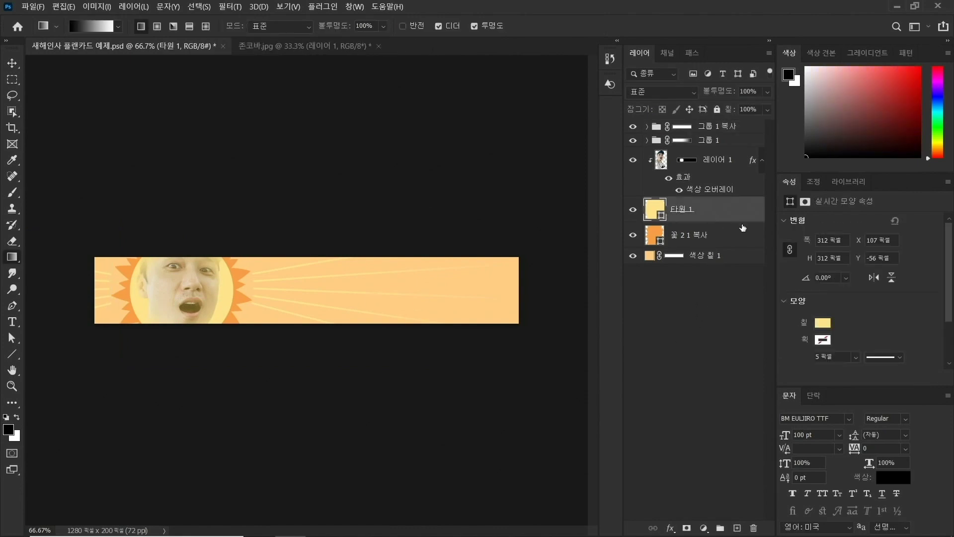
double_click(739, 207)
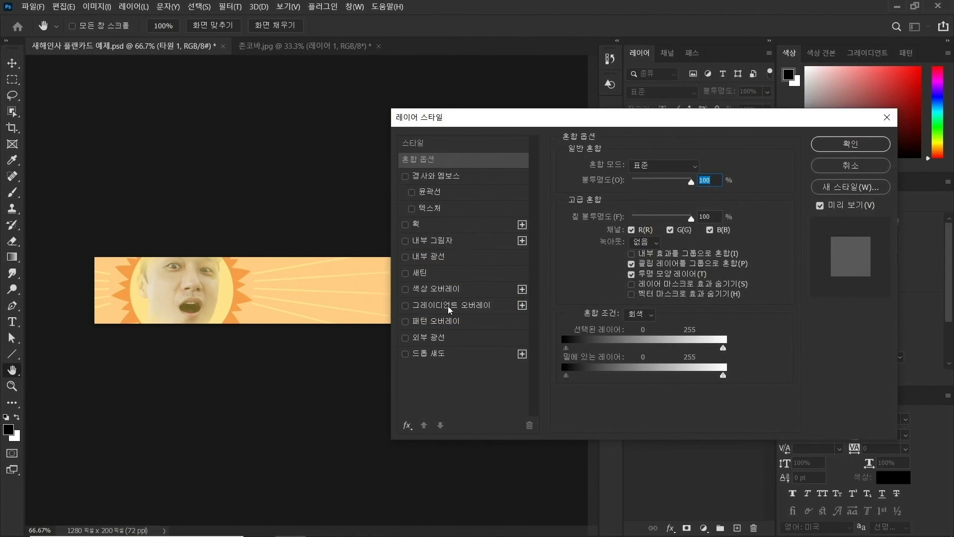
click(431, 339)
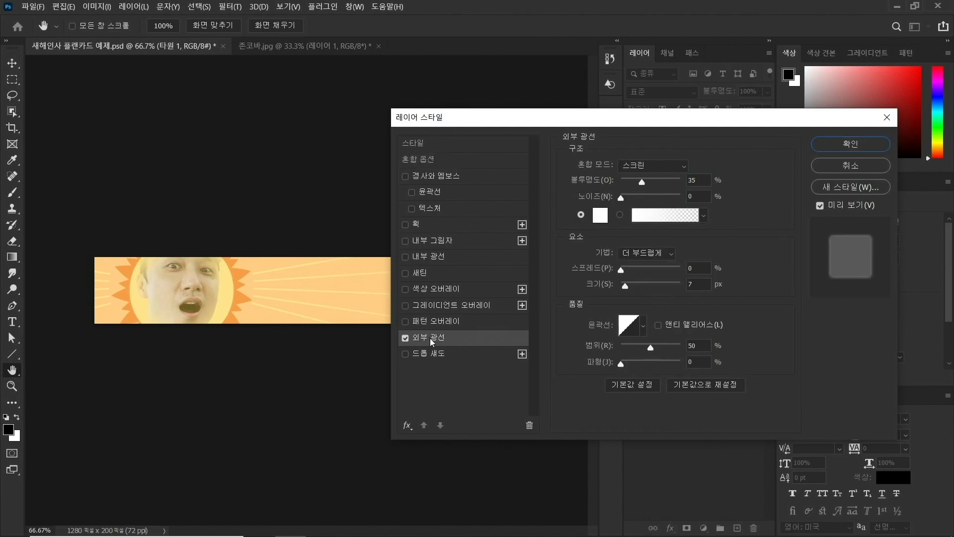
click(656, 165)
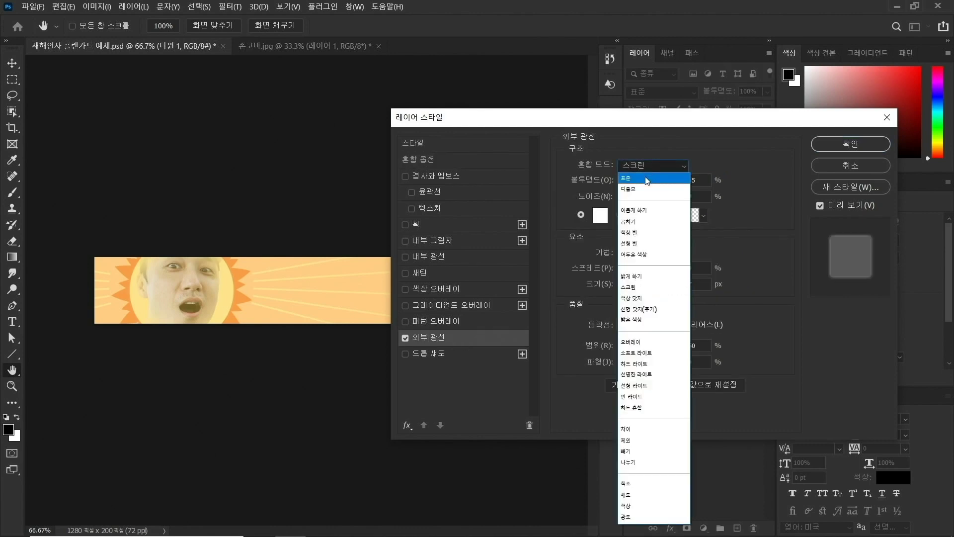
click(642, 180)
click(642, 182)
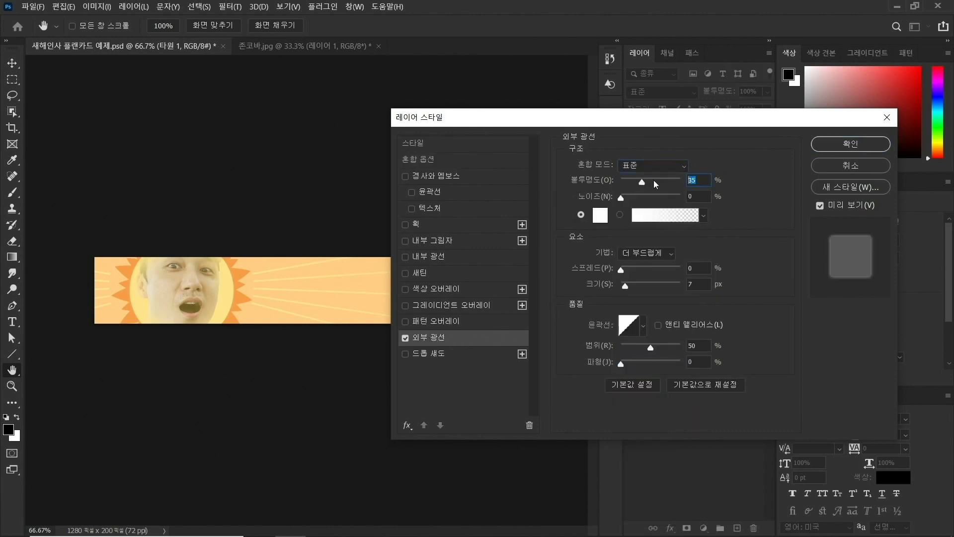
text(50)
- Make the glow light yellow ffe8a2, 250 px wide with a new contour, and apply it
click(601, 217)
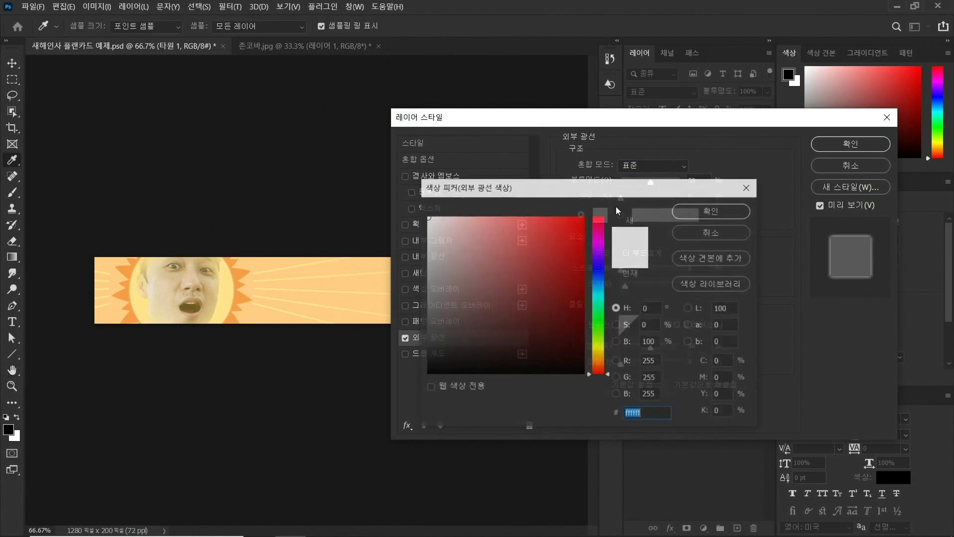
click(229, 287)
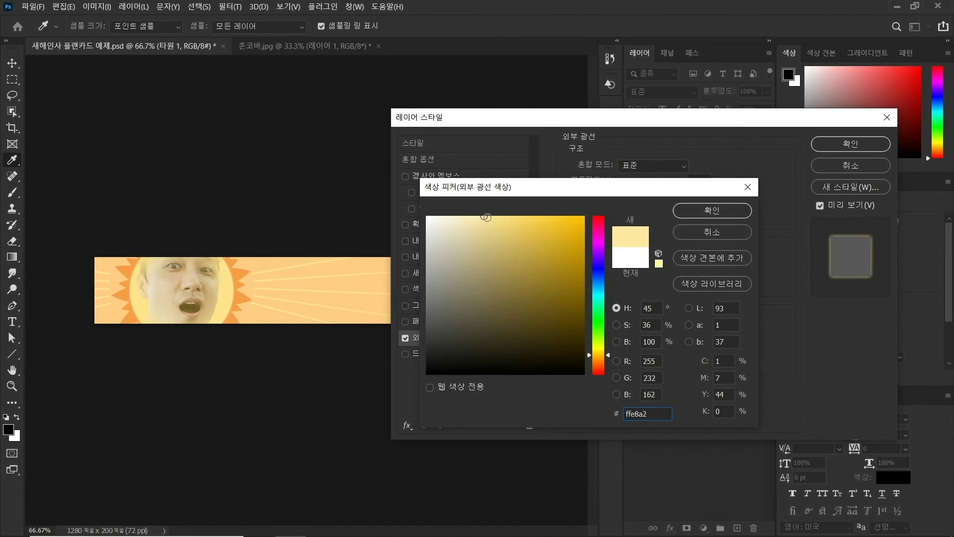
click(712, 210)
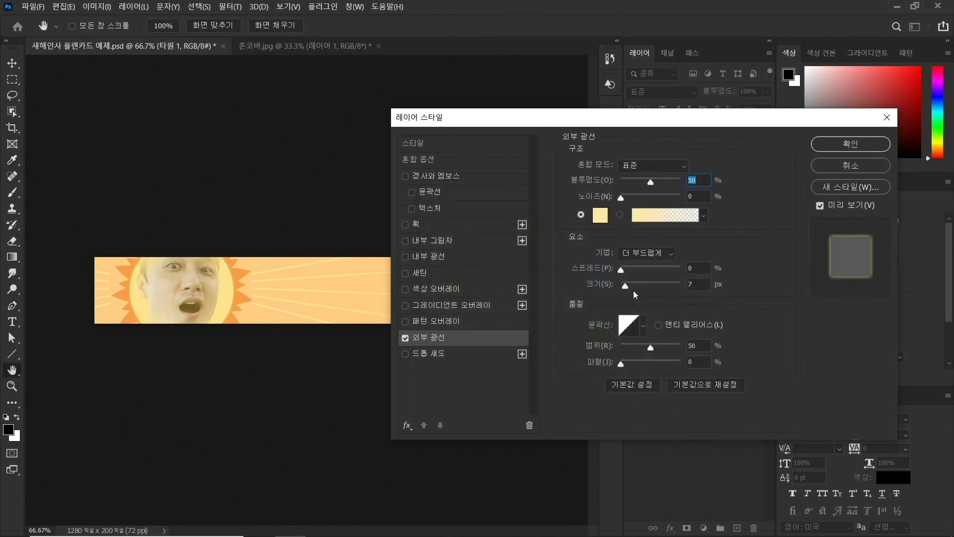
drag(625, 286, 660, 288)
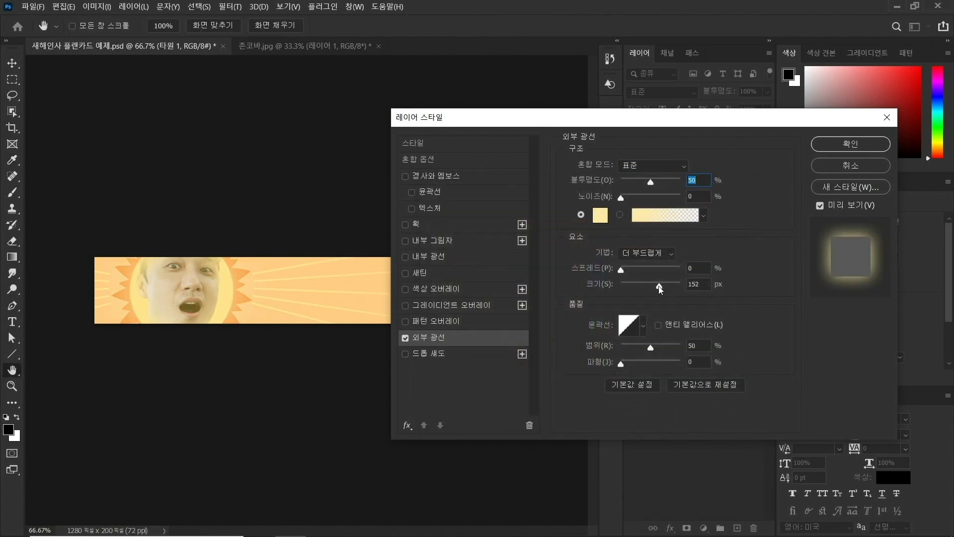
click(690, 288)
text(250)
click(644, 325)
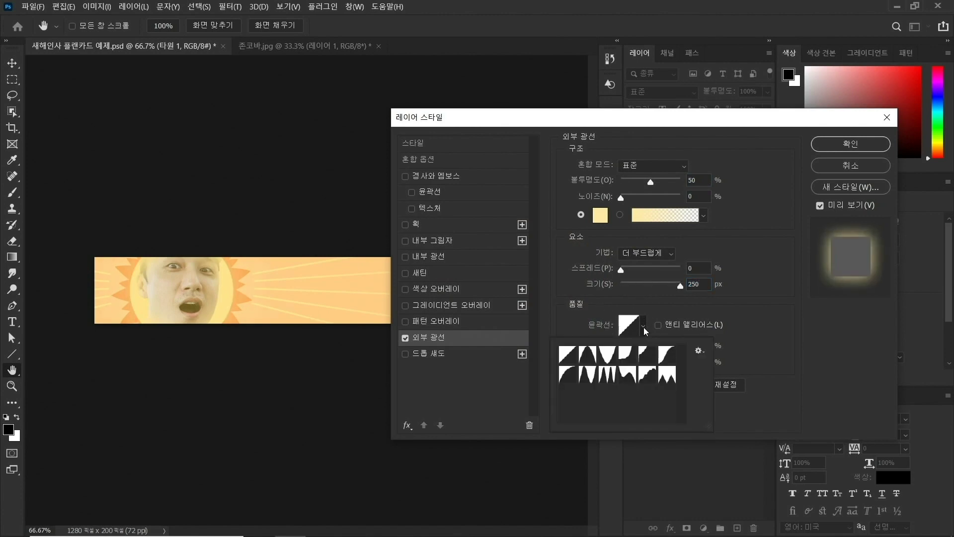
click(590, 377)
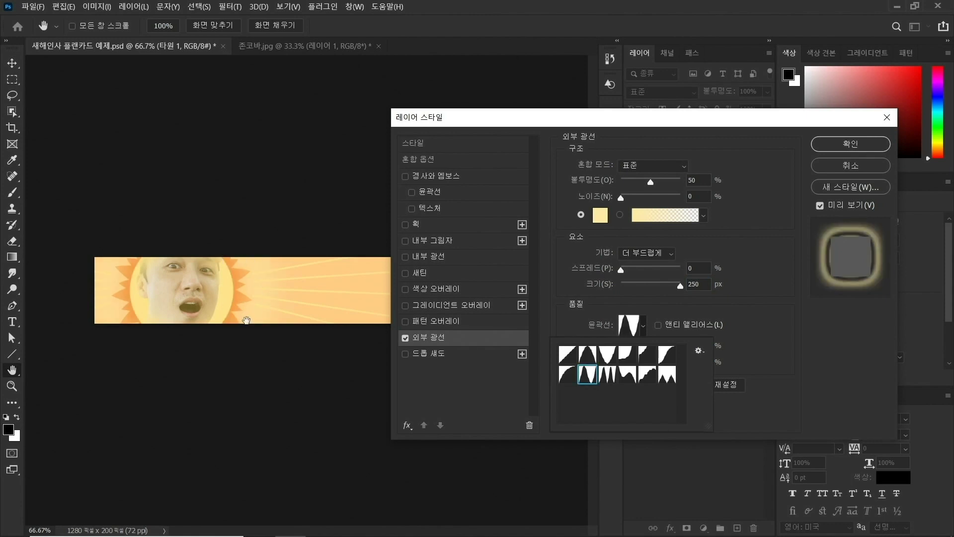
click(247, 320)
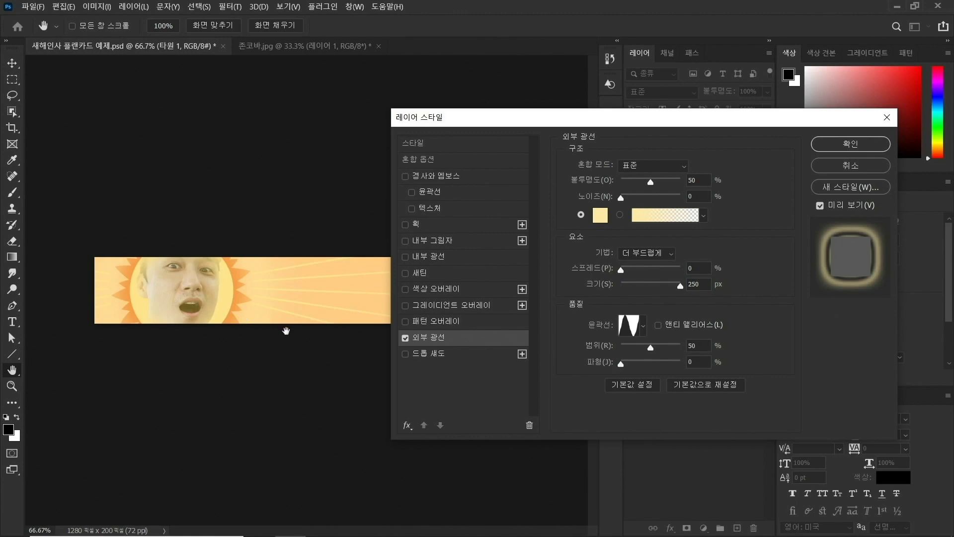
click(850, 144)
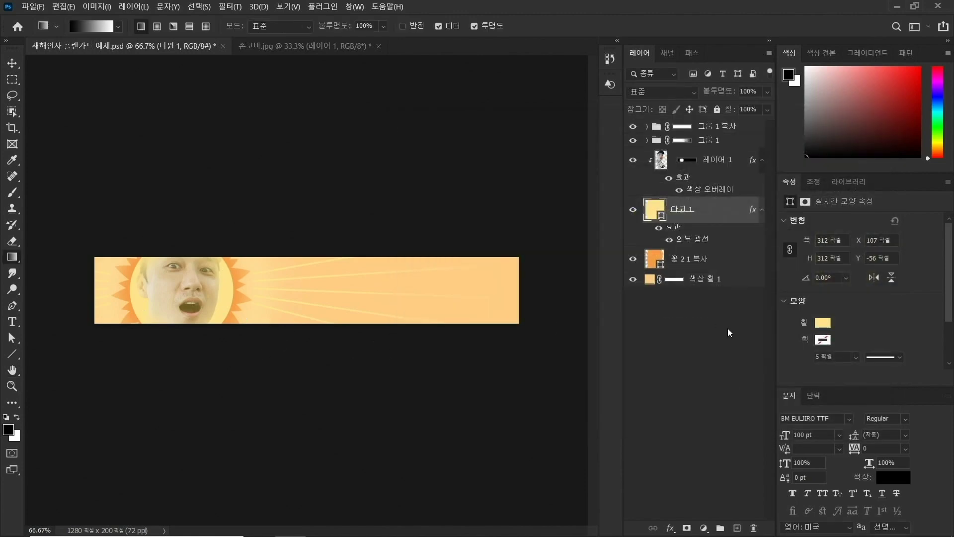
- Set up the Type tool with BM EULJIRO TTF at 100 pt in white ffffff
click(705, 317)
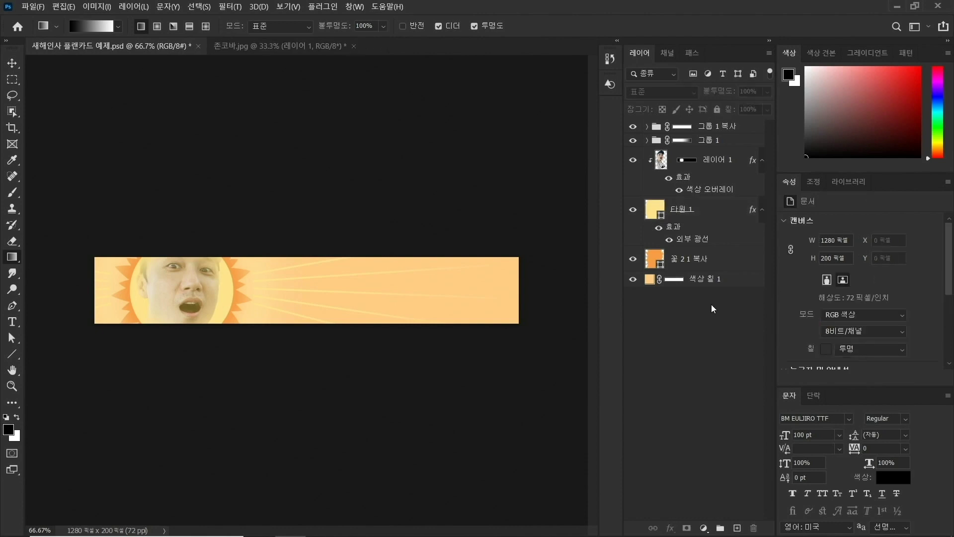
click(15, 322)
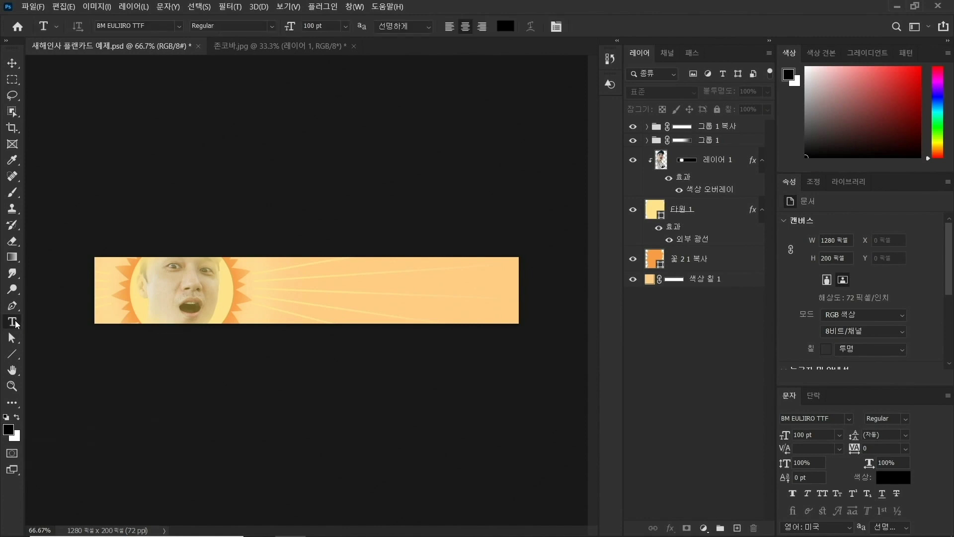
click(851, 417)
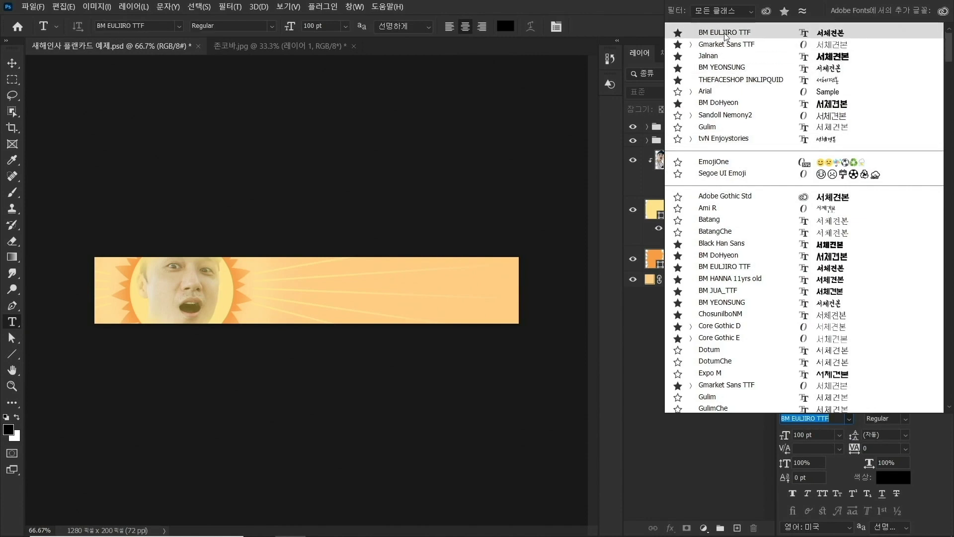
click(682, 469)
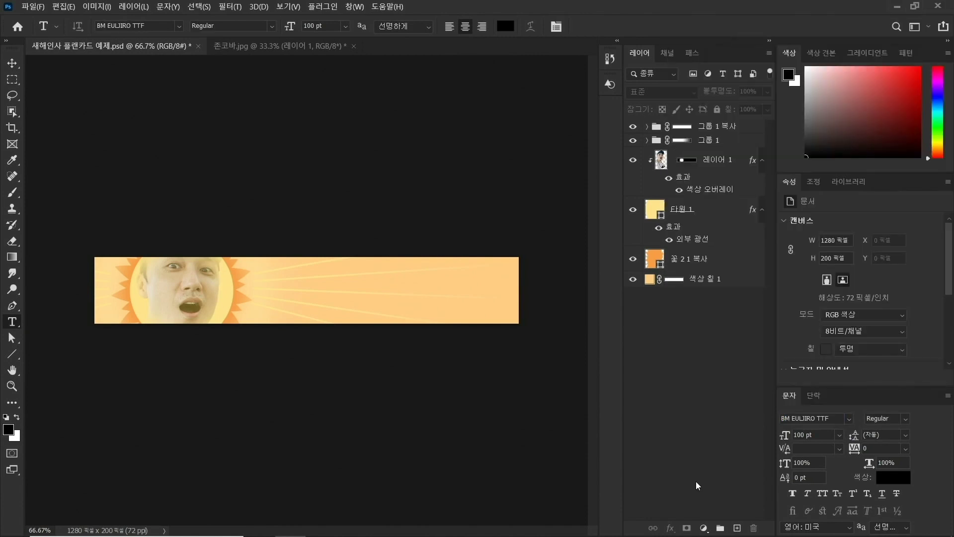
click(807, 434)
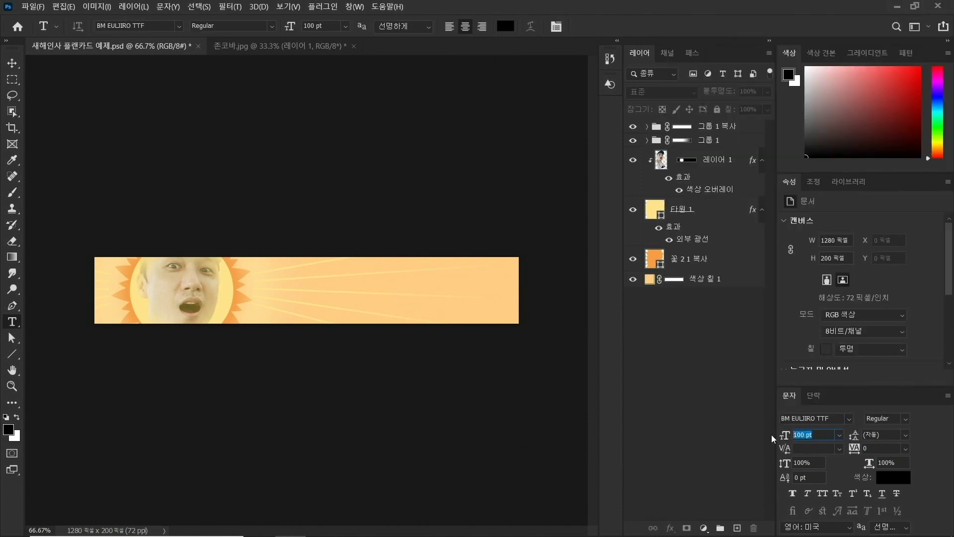
click(878, 478)
text(ffffff)
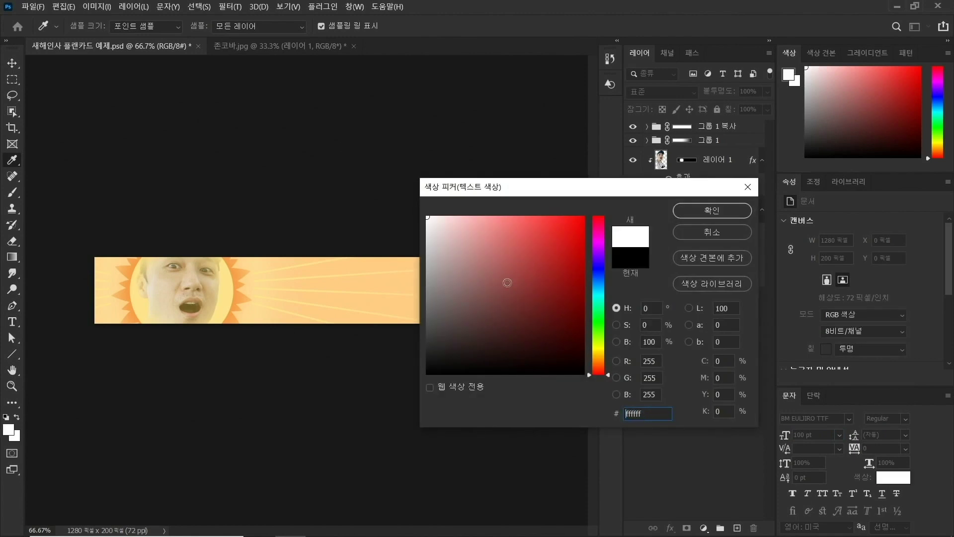
click(711, 210)
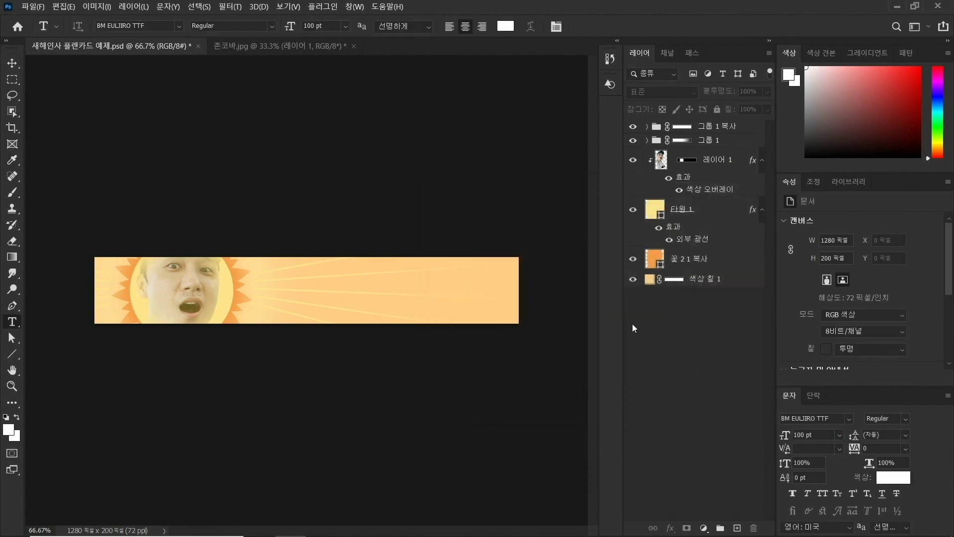
- Type '2021 새해' on the banner to the right of the face
click(284, 278)
text(2021 새)
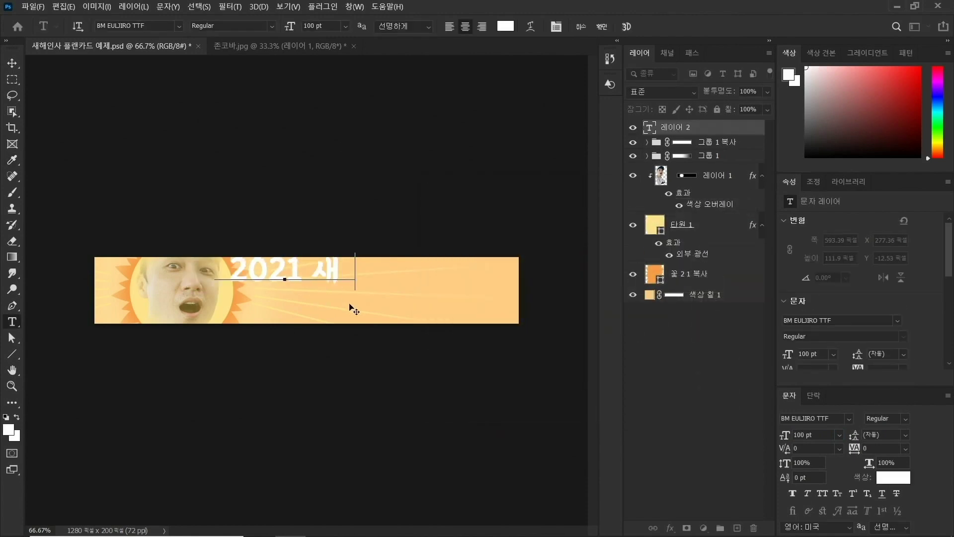
text(해)
key(ctrl+Return)
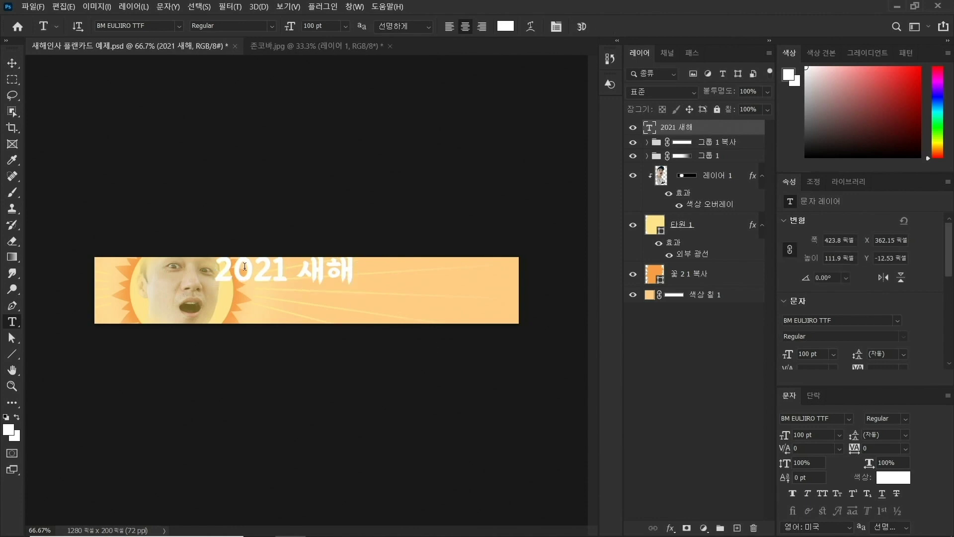
click(12, 63)
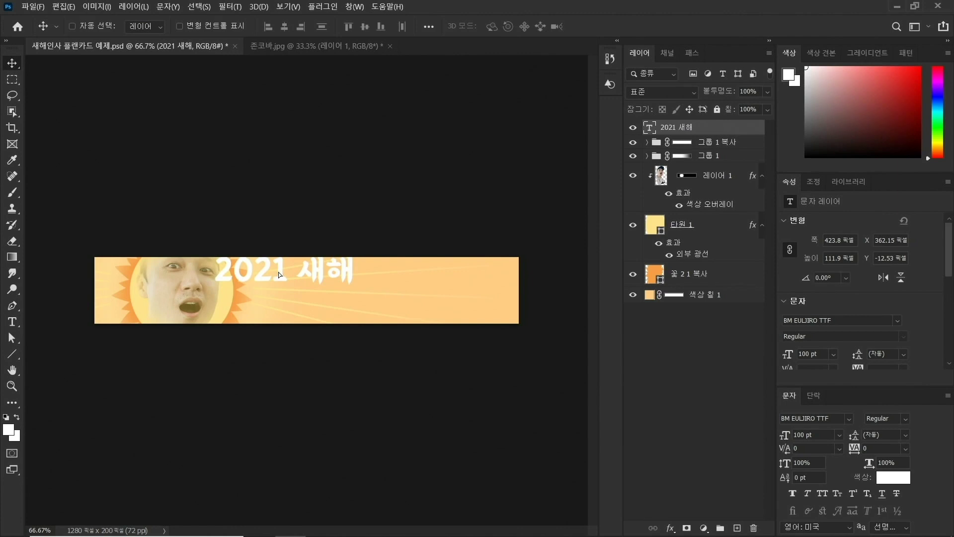
- Duplicate the 2021 새해 text lower right and retype the copy as '머박나세요~!'
drag(279, 275, 358, 308)
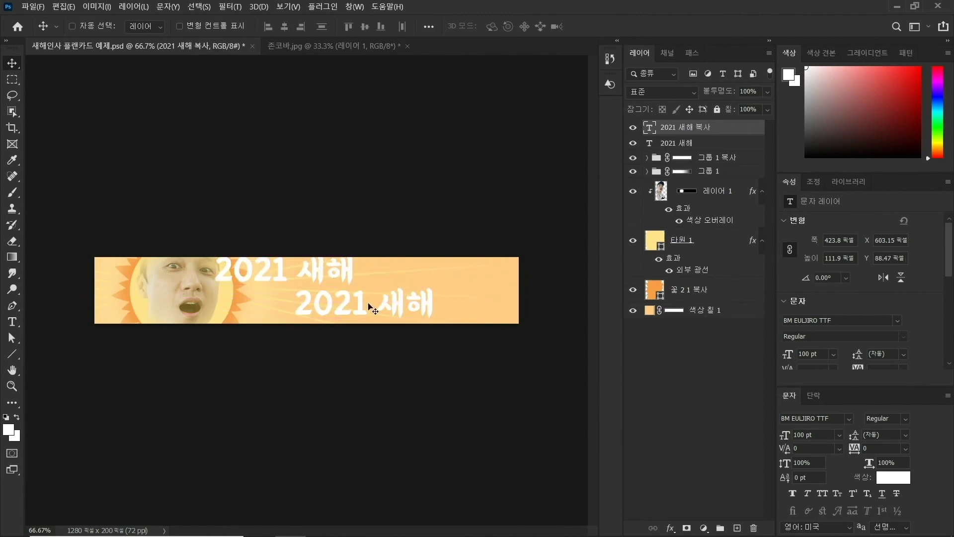
click(12, 321)
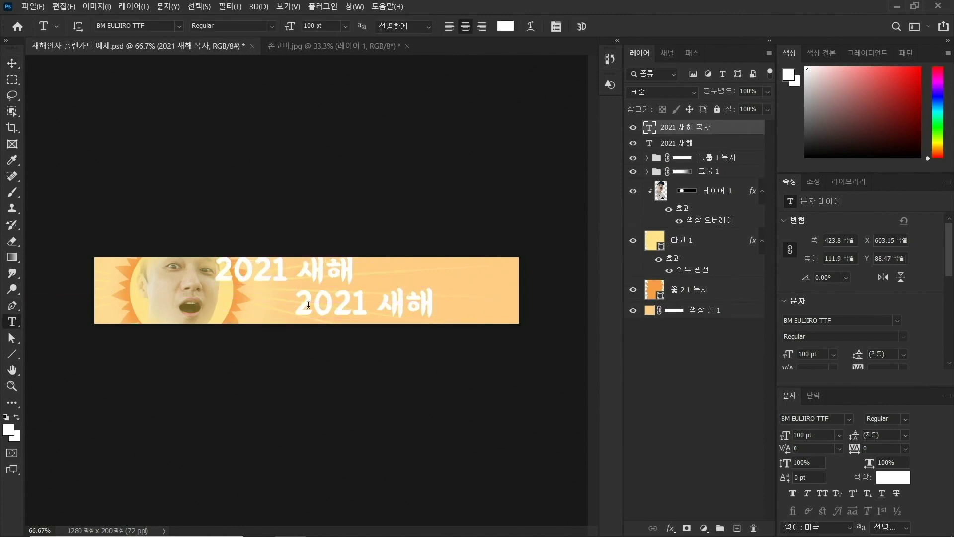
drag(298, 303, 480, 306)
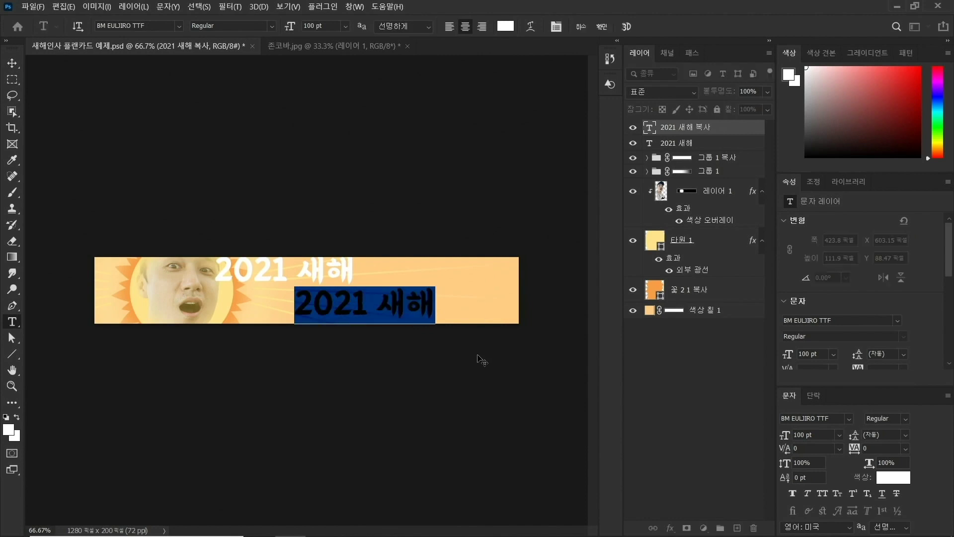
text(ㅁㅓ박나세)
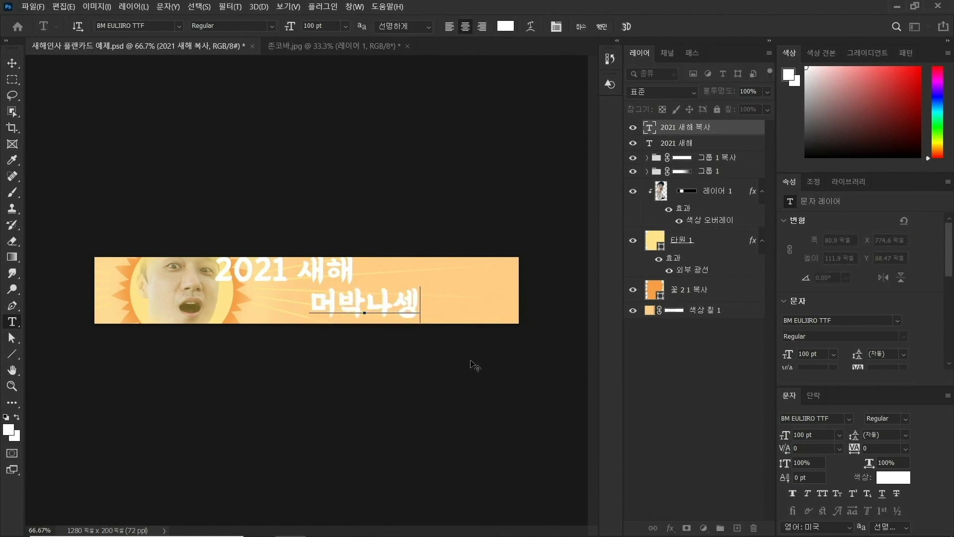
text(요~!)
key(ctrl+Return)
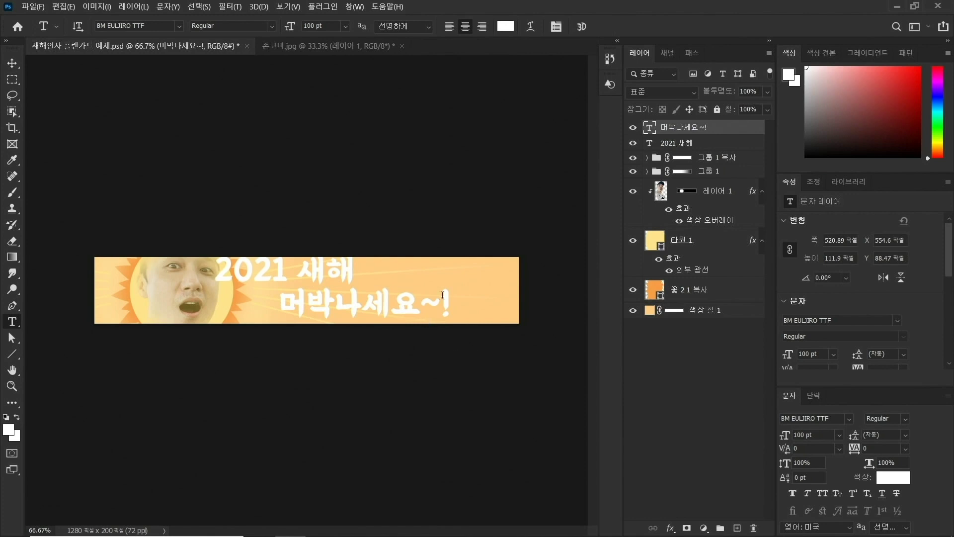
- Shrink 2021 새해 to about half size and move it above the greeting
click(704, 147)
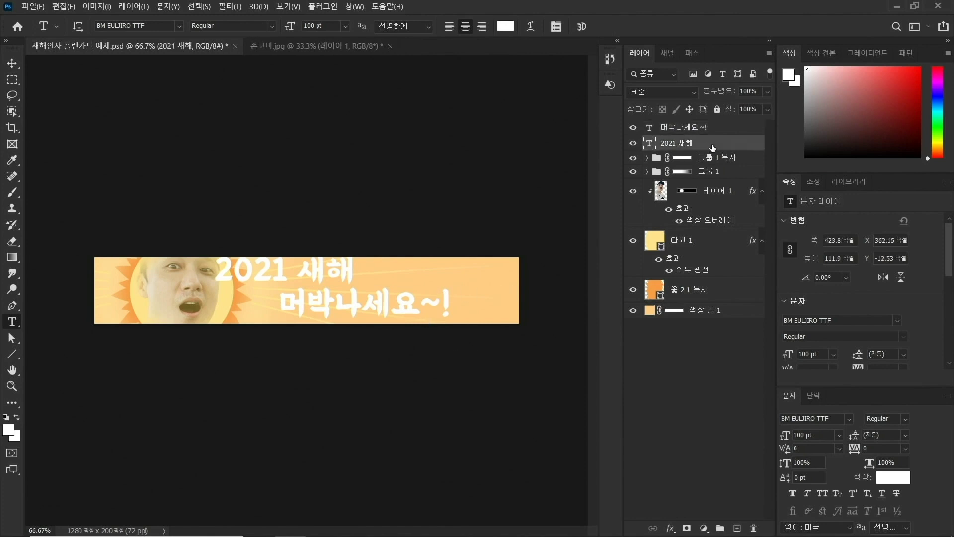
key(ctrl+t)
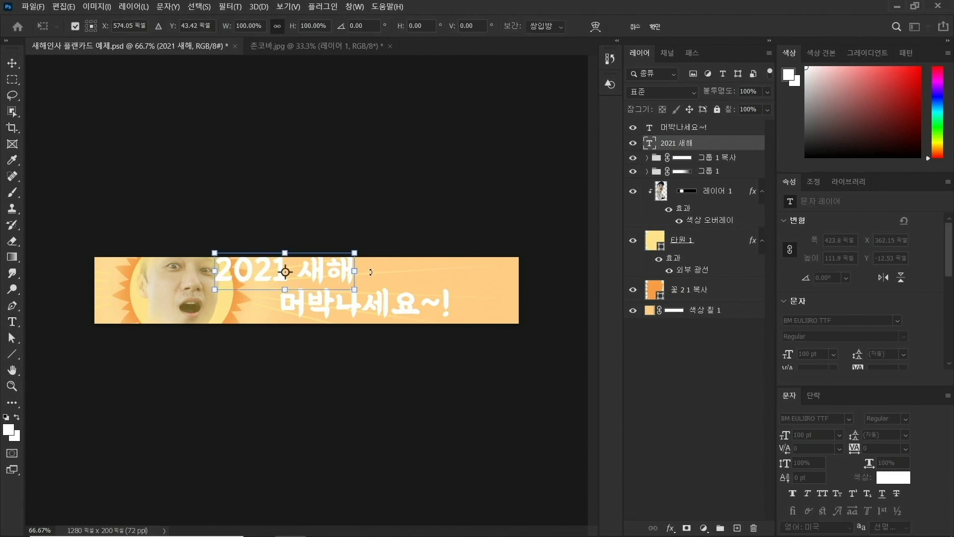
drag(355, 253, 292, 270)
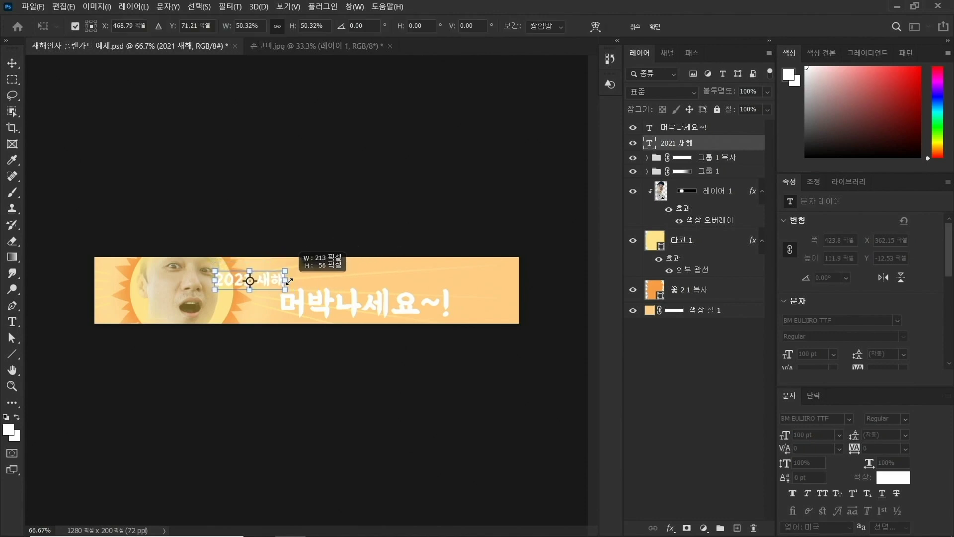
drag(268, 281, 316, 278)
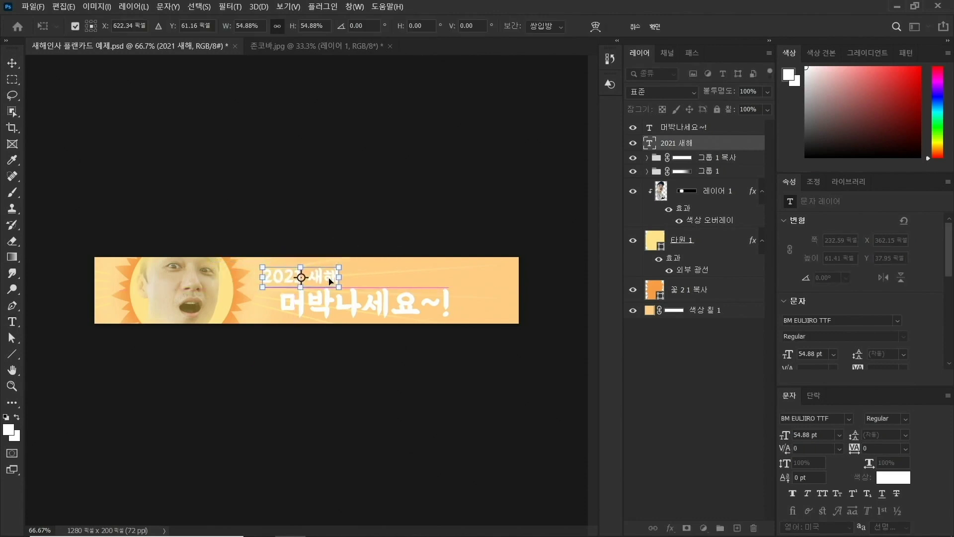
click(685, 127)
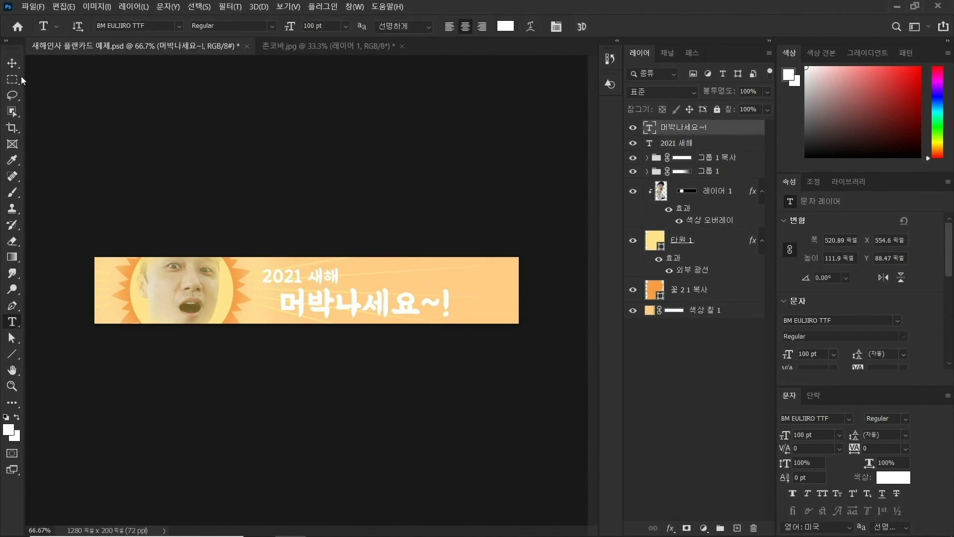
- Move 머박나세요~! further right and enlarge it slightly to about 105 pt
mouse_move(407, 302)
mouse_down()
mouse_move(447, 302)
mouse_move(503, 284)
mouse_up()
key(ctrl+t)
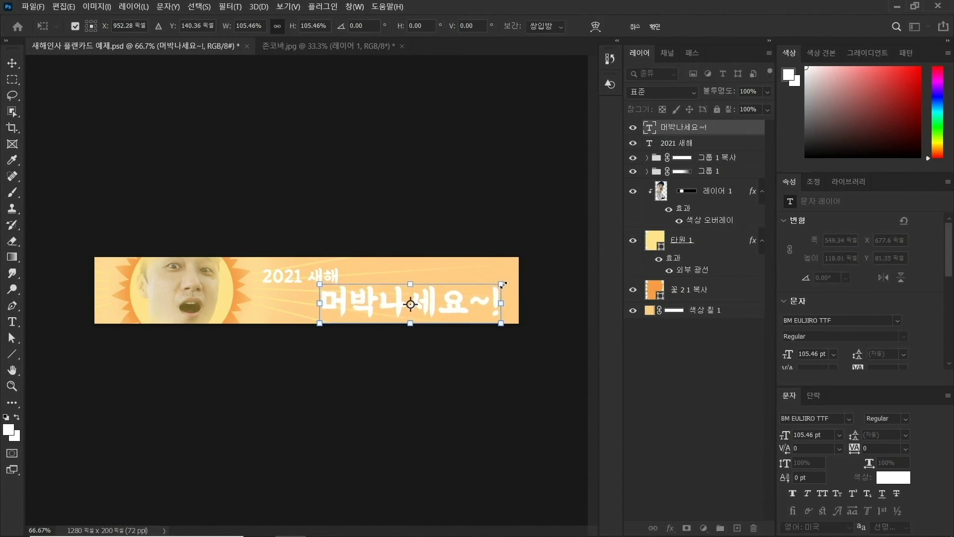
key(Return)
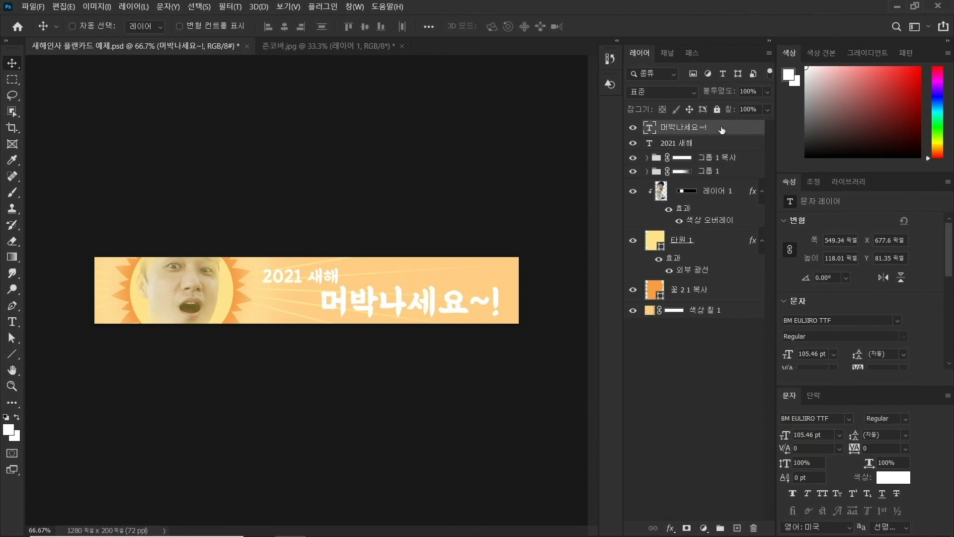
- Skew both text layers together so they rise toward the right
shift+click(714, 144)
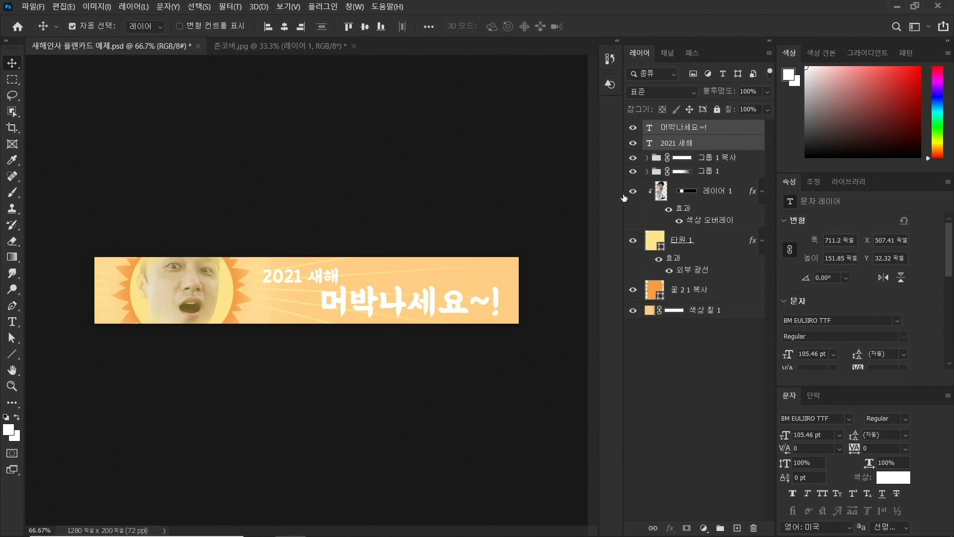
key(ctrl+t)
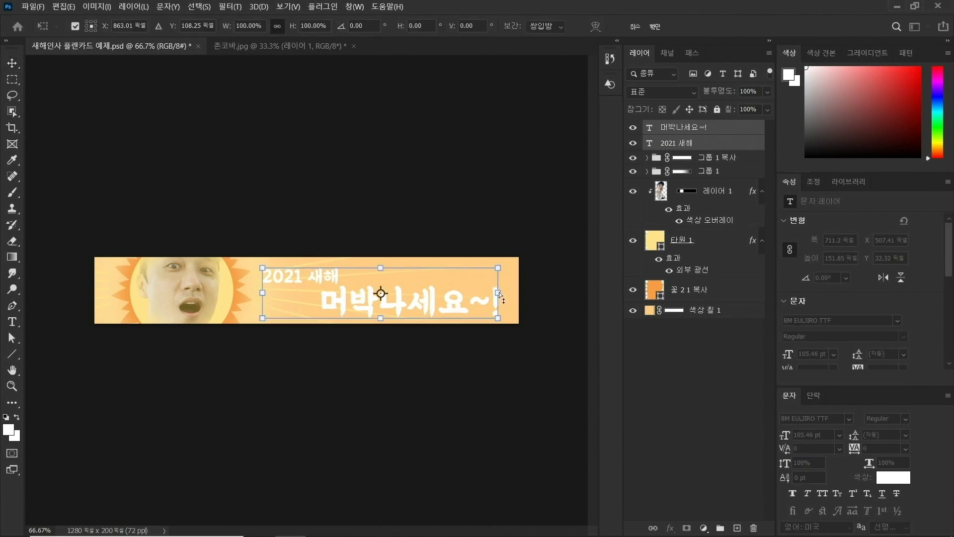
mouse_move(500, 297)
mouse_down()
mouse_move(498, 263)
mouse_move(503, 299)
mouse_move(475, 293)
mouse_move(485, 291)
mouse_up()
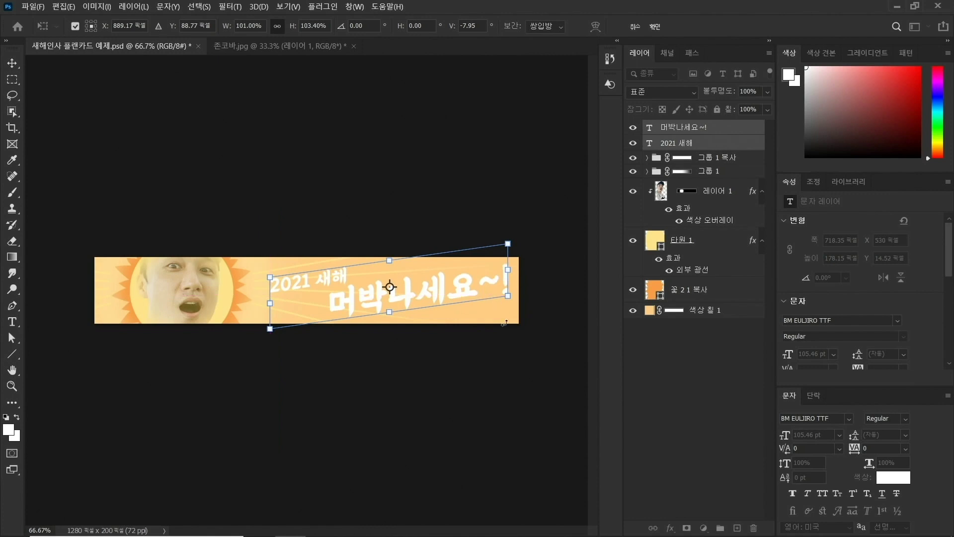
key(Return)
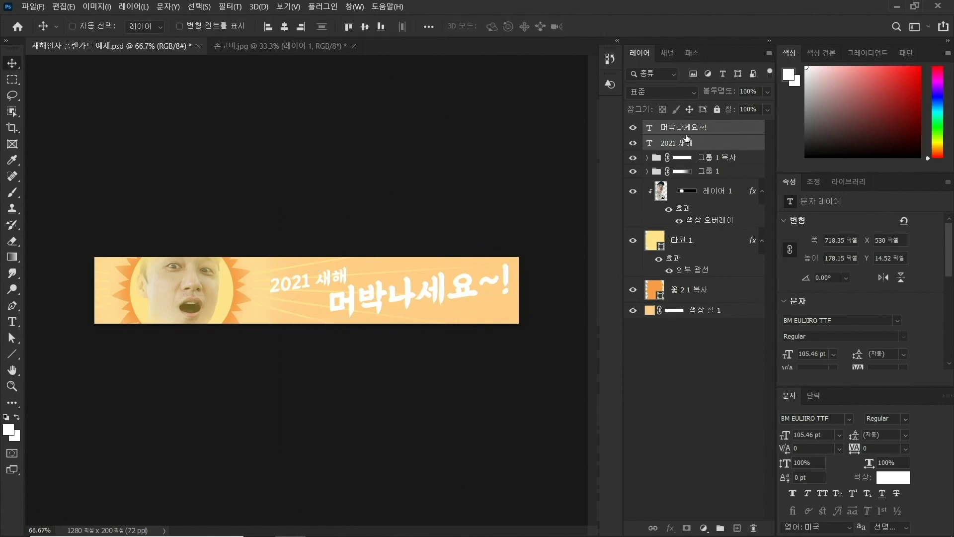
- Group the two text layers into a group named 텍스트
key(ctrl+g)
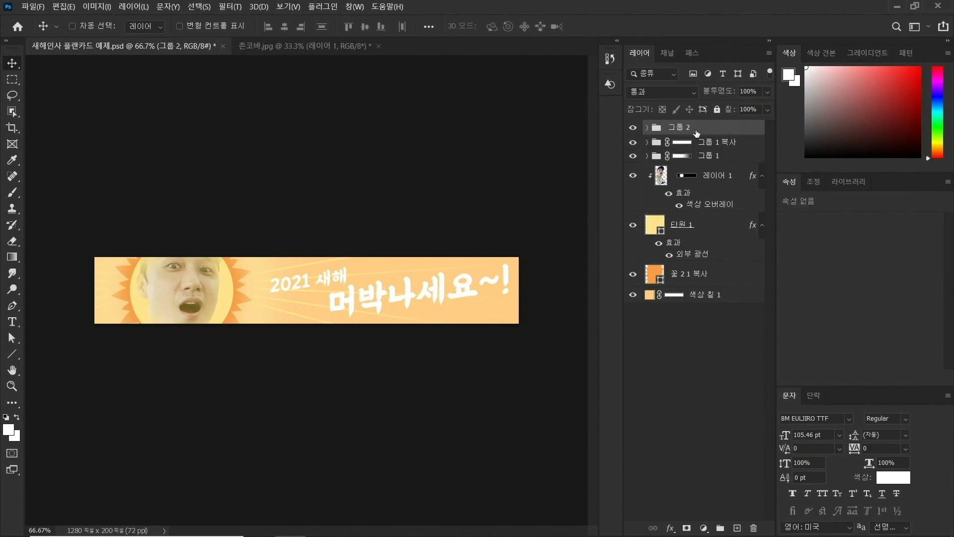
double_click(680, 131)
text(ㅅ)
text(스트)
key(Return)
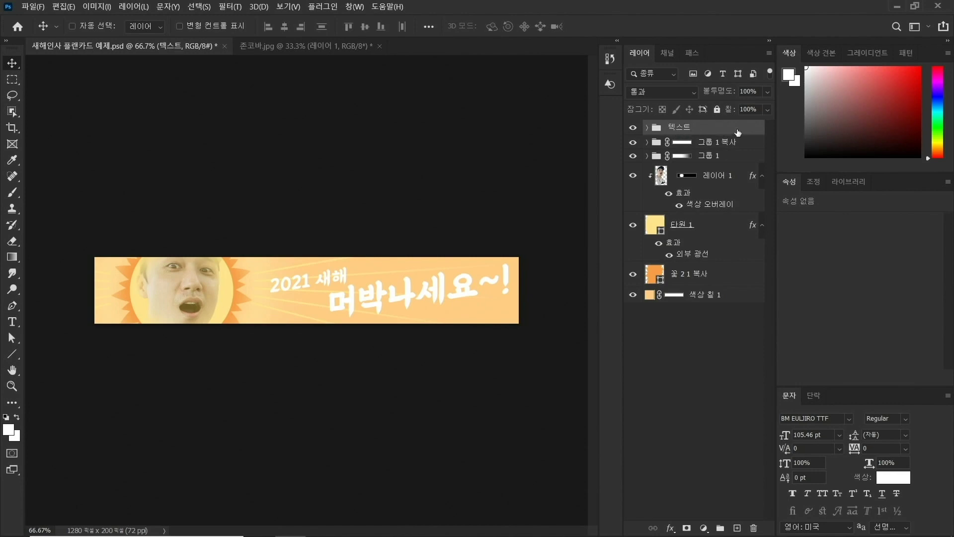
- Add a dark red Stroke outline to the 텍스트 group
double_click(736, 132)
drag(549, 122, 583, 122)
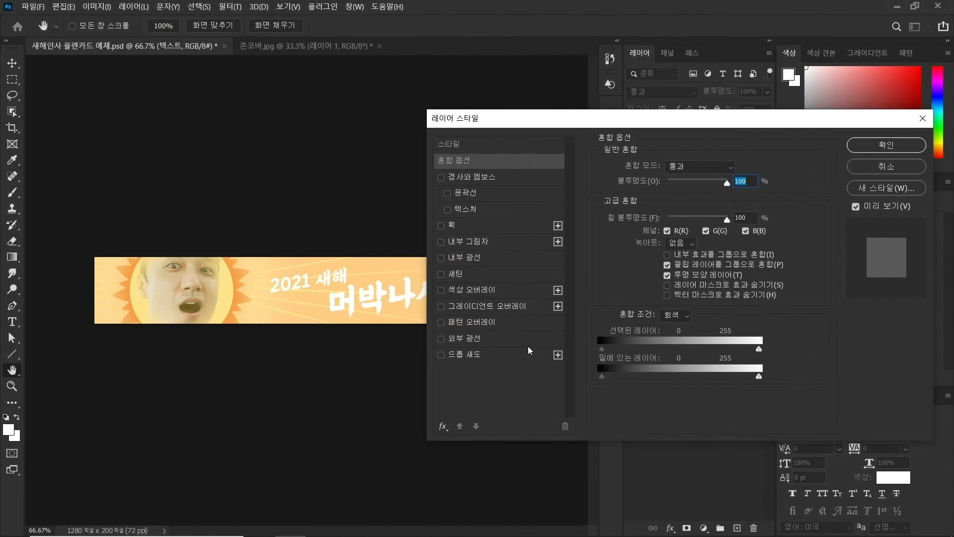
click(453, 229)
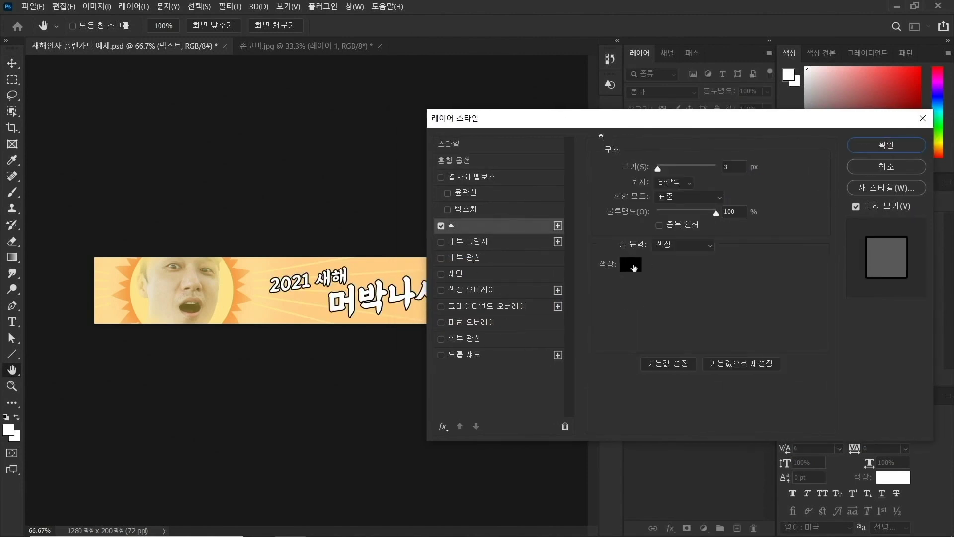
click(634, 268)
mouse_move(544, 259)
mouse_down()
mouse_move(534, 317)
mouse_move(544, 311)
mouse_move(530, 328)
mouse_up()
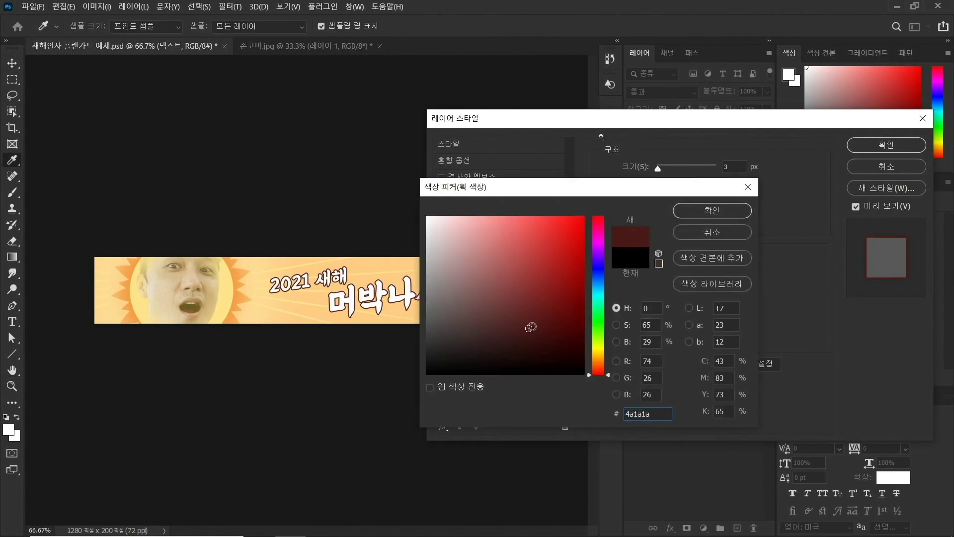
click(730, 210)
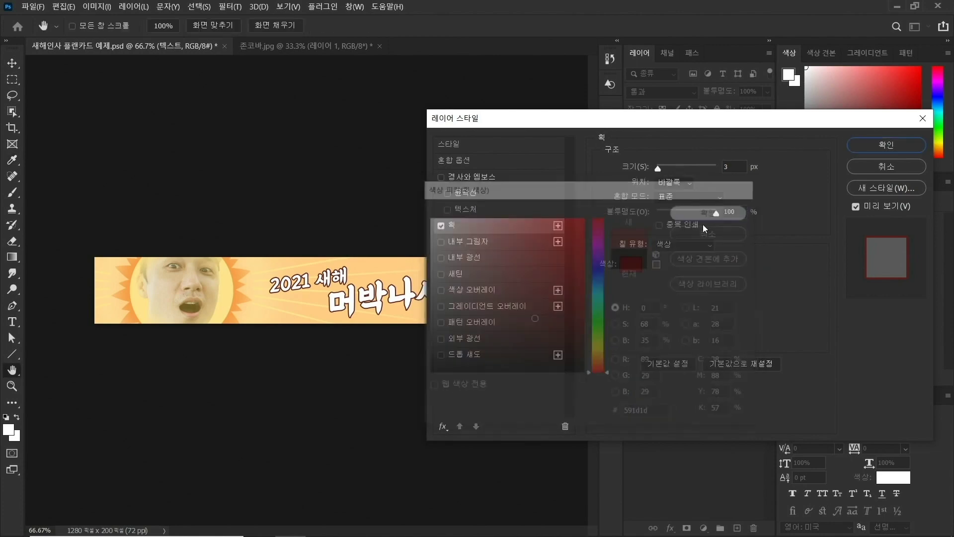
click(638, 167)
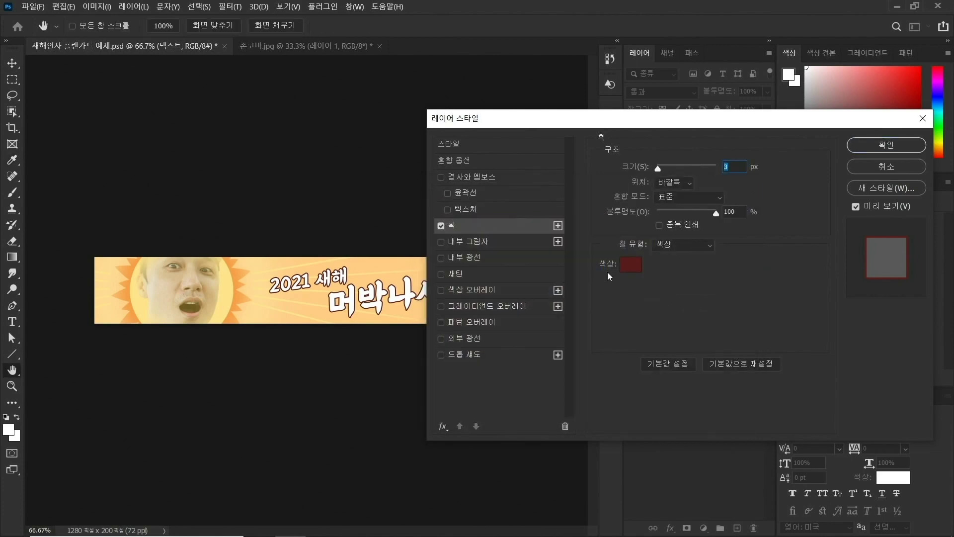
- Add a dark red Drop Shadow with distance 10, size 0 and 100% opacity, and apply
click(454, 356)
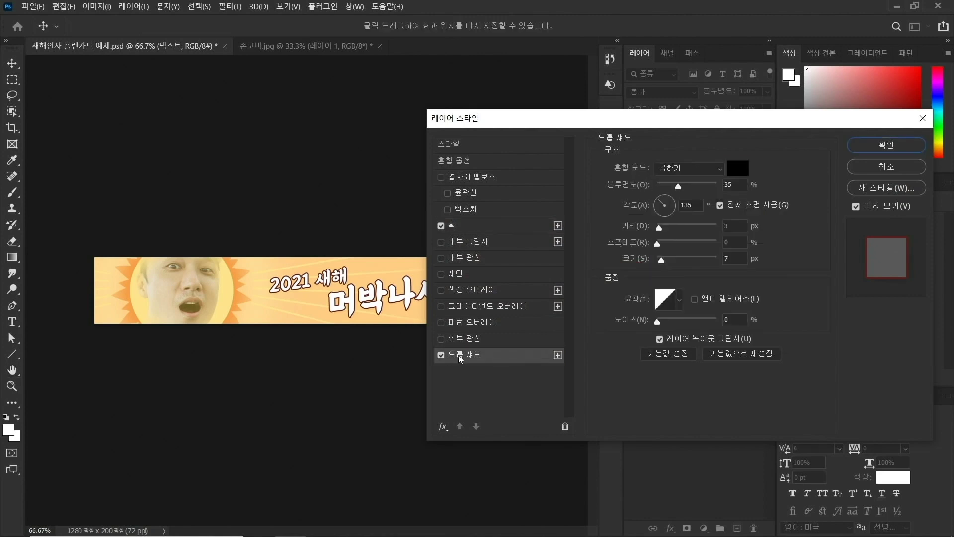
click(734, 167)
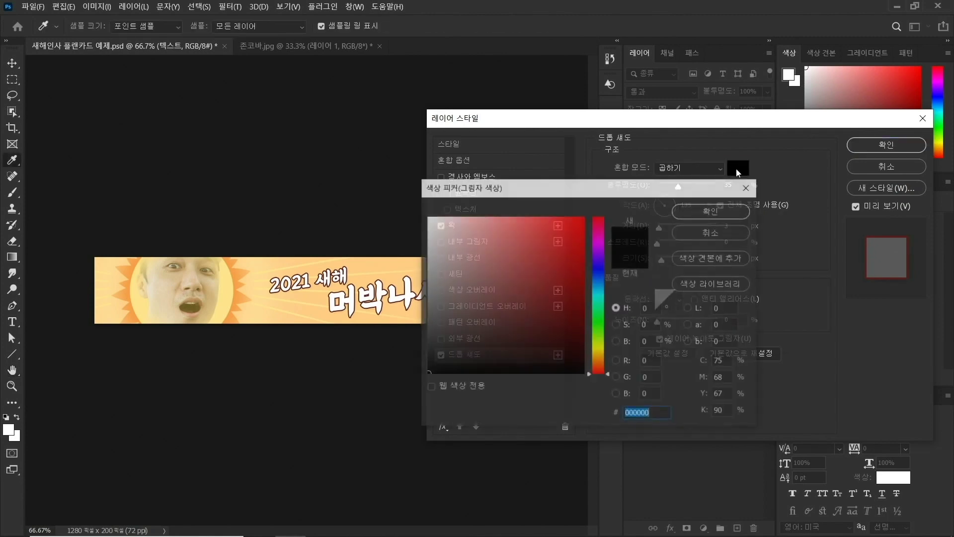
click(531, 325)
click(538, 330)
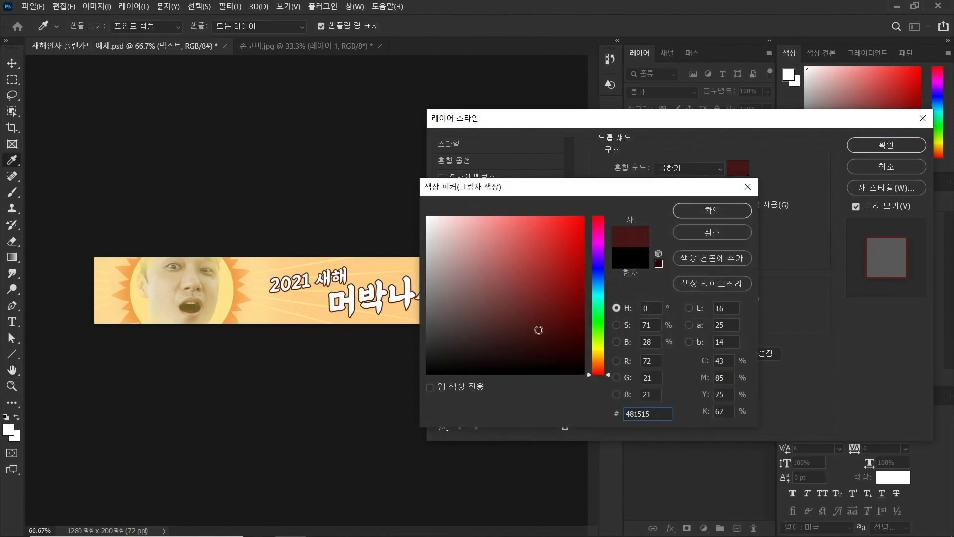
click(529, 331)
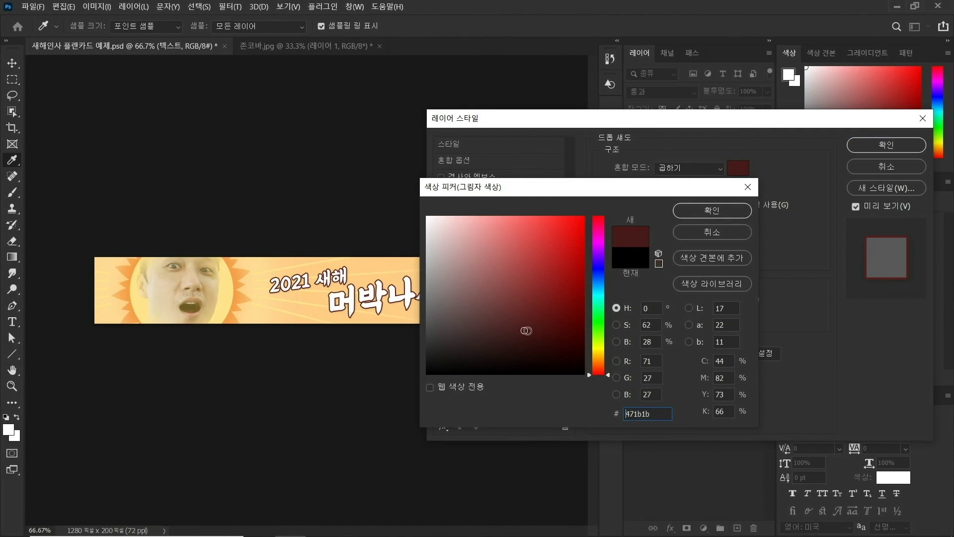
click(706, 208)
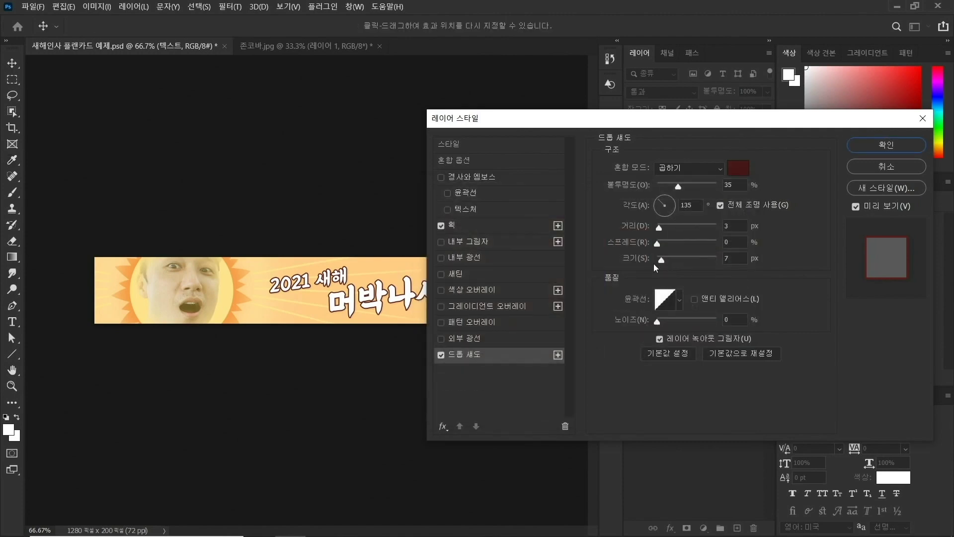
drag(662, 258, 621, 277)
text(10)
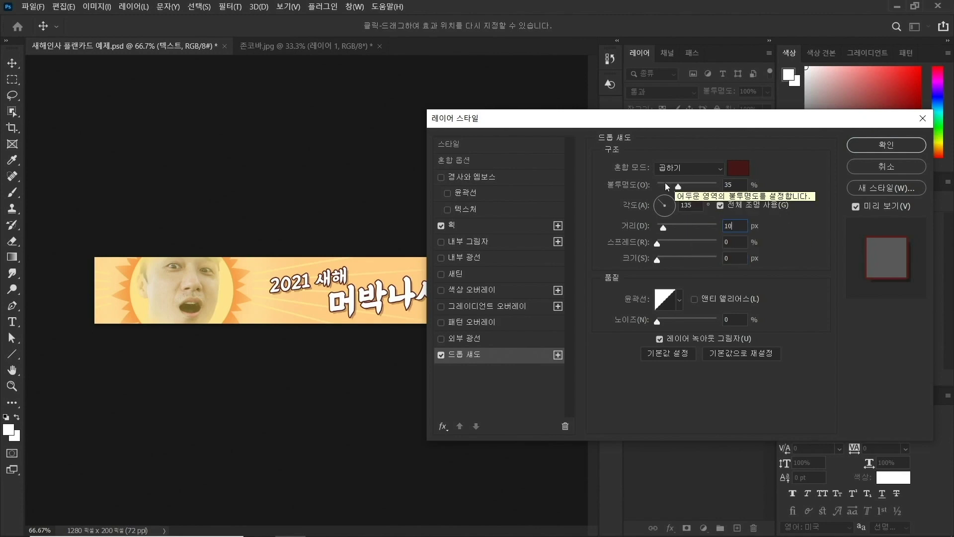
drag(678, 187, 718, 187)
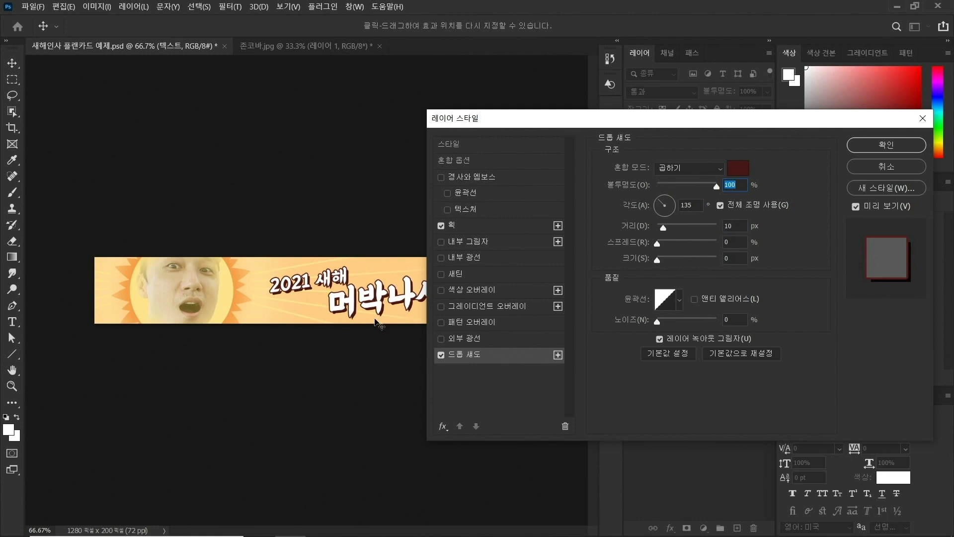
click(890, 145)
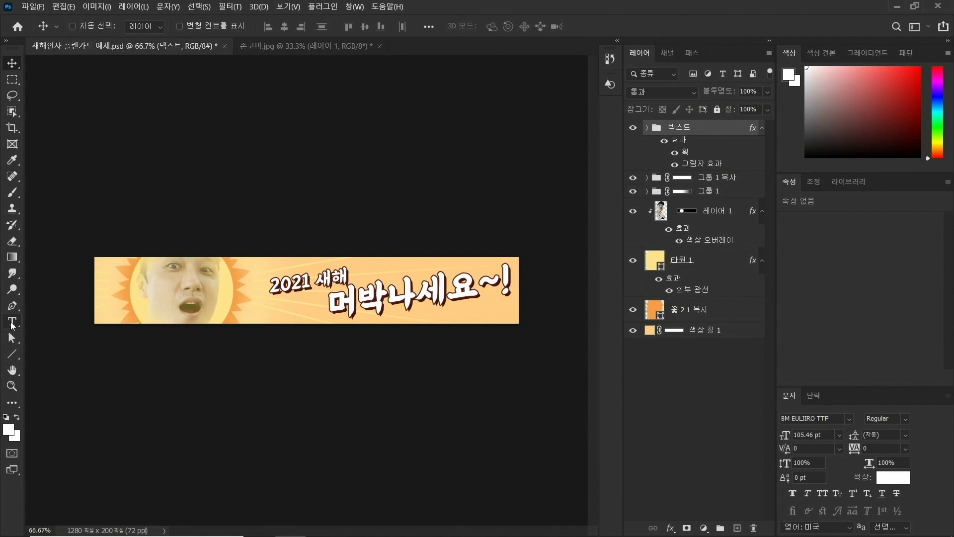
click(12, 323)
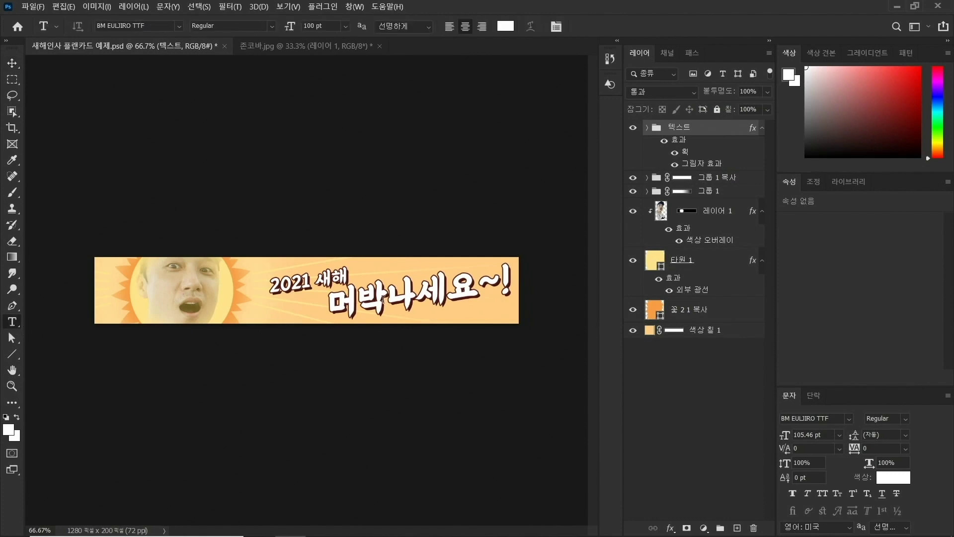
drag(382, 299, 327, 310)
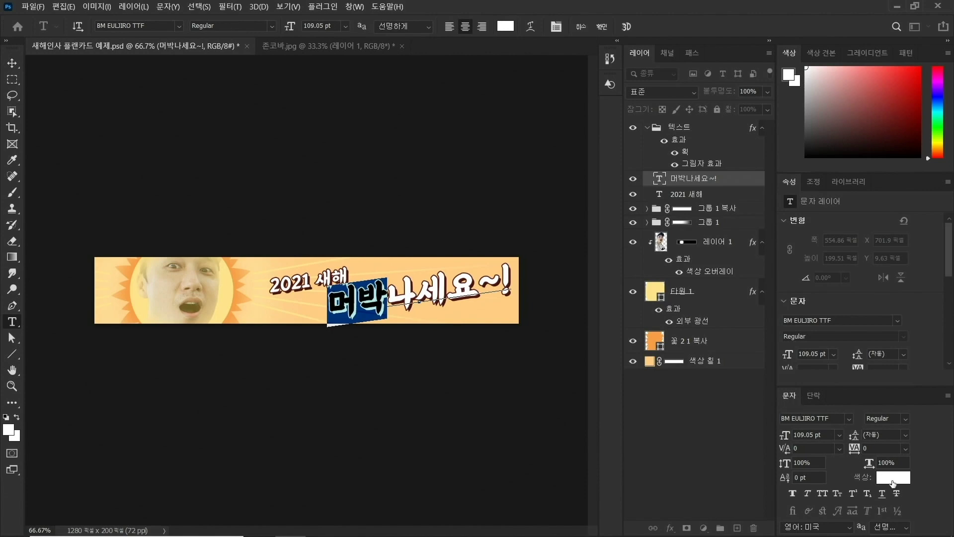
- Colour the selected 머박 characters light blue a0d8ff and commit the text edit
click(892, 482)
text(65c0ff)
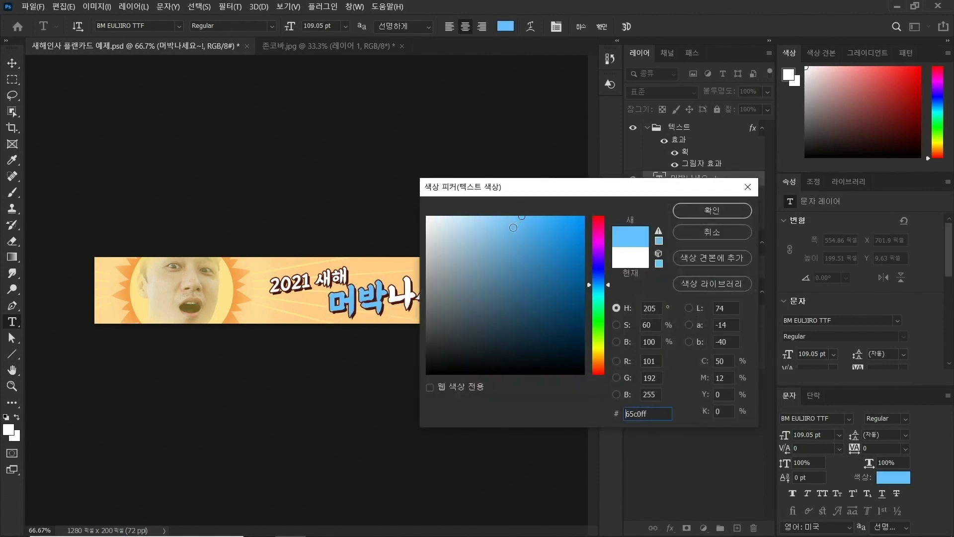
click(499, 217)
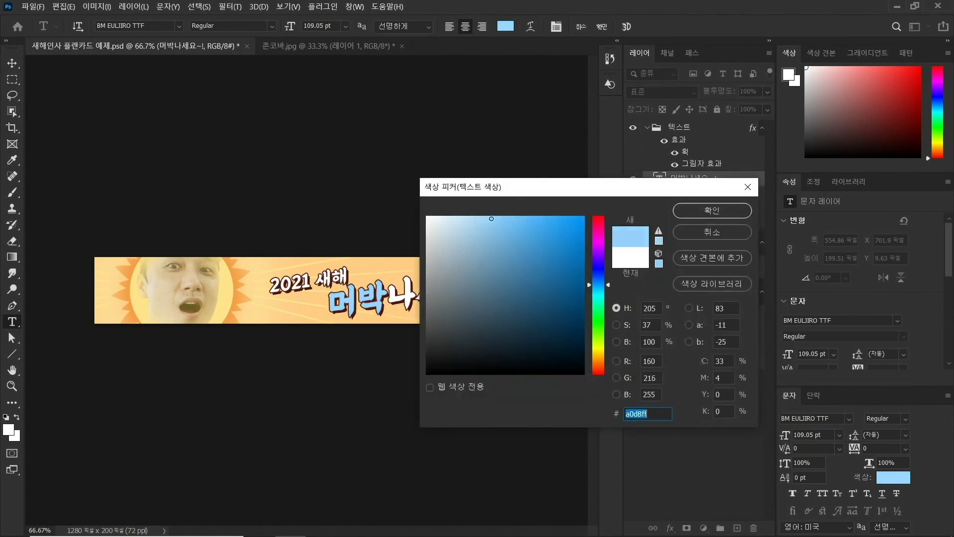
click(712, 210)
click(695, 423)
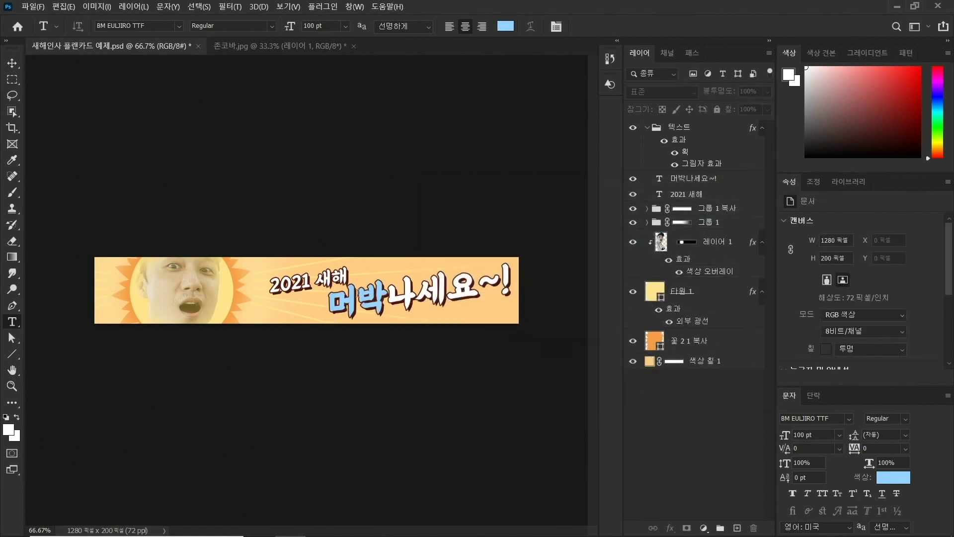
click(12, 386)
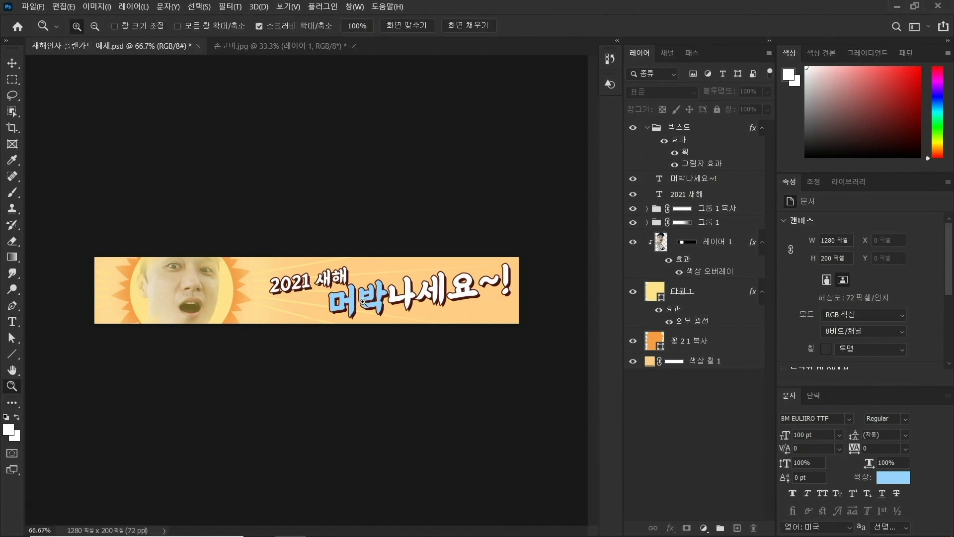
- Choose the Custom Shape tool with the filled star shape and no outline
drag(363, 303, 405, 305)
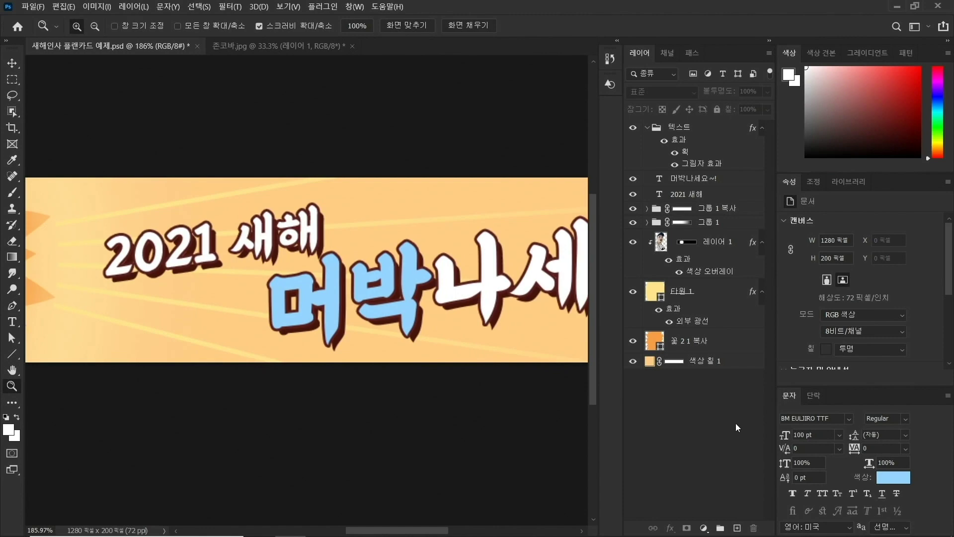
click(12, 354)
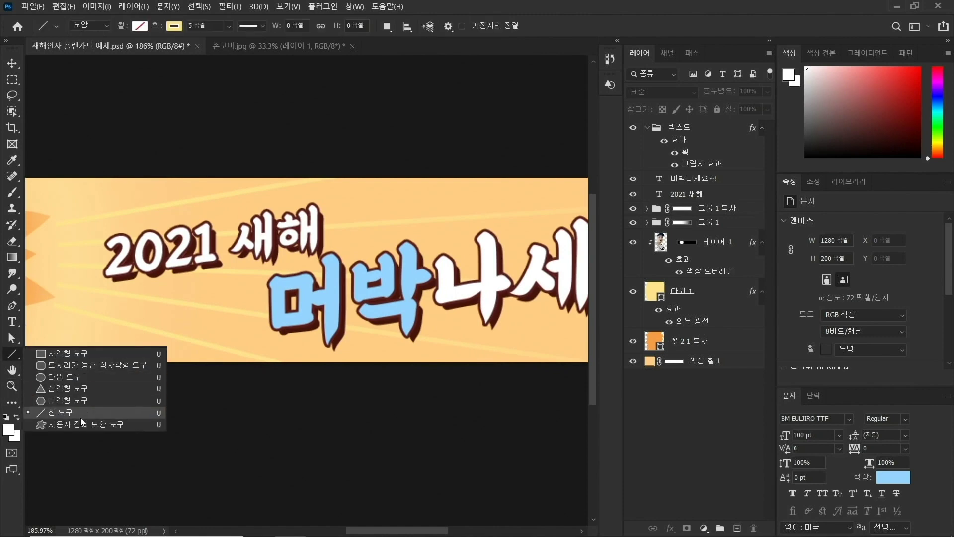
click(91, 425)
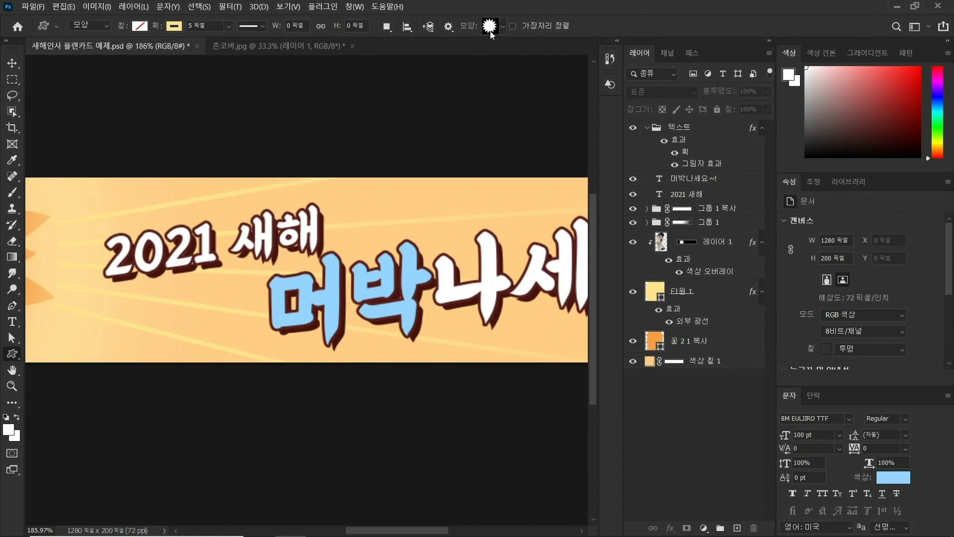
click(504, 26)
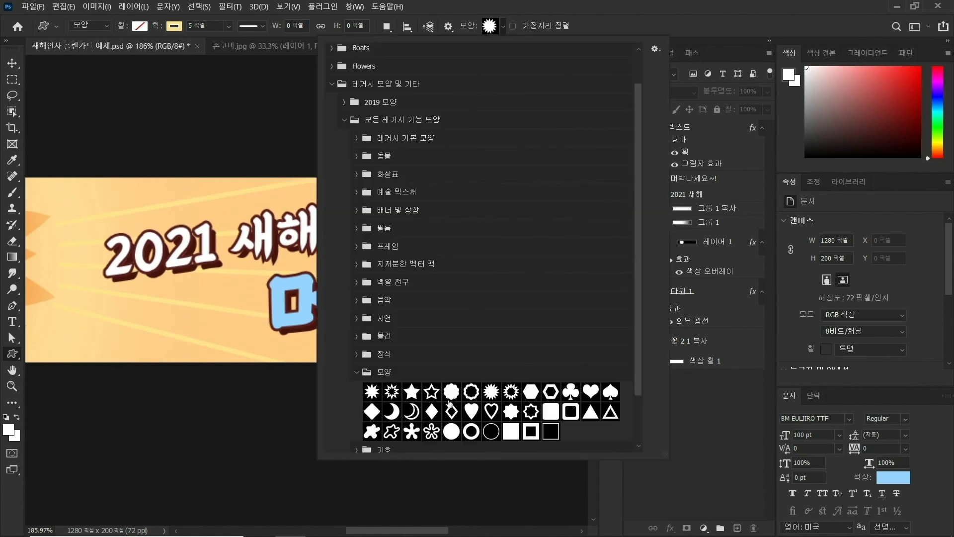
click(410, 394)
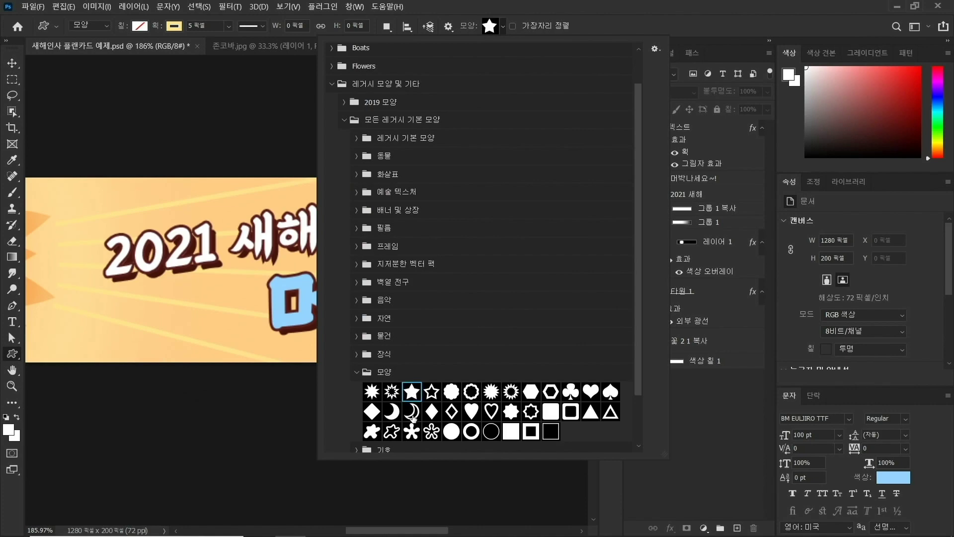
click(173, 27)
click(100, 50)
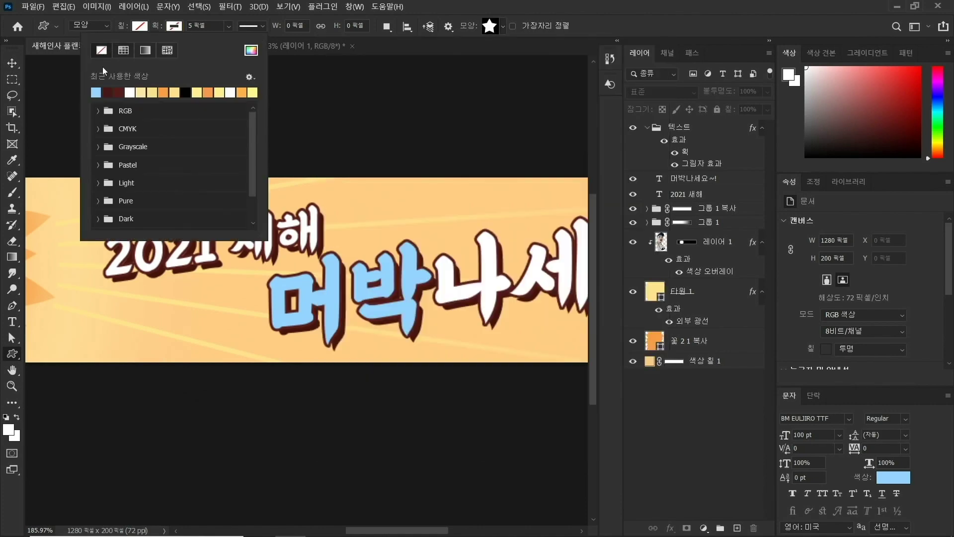
- Set a light yellow #ffd376 fill and draw a small star just below 새해
click(137, 30)
click(216, 50)
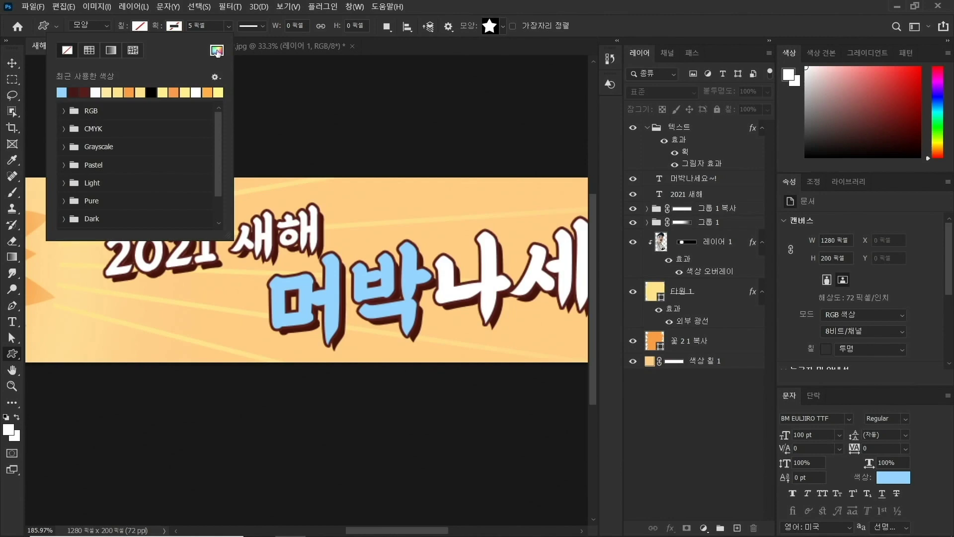
drag(594, 335, 598, 357)
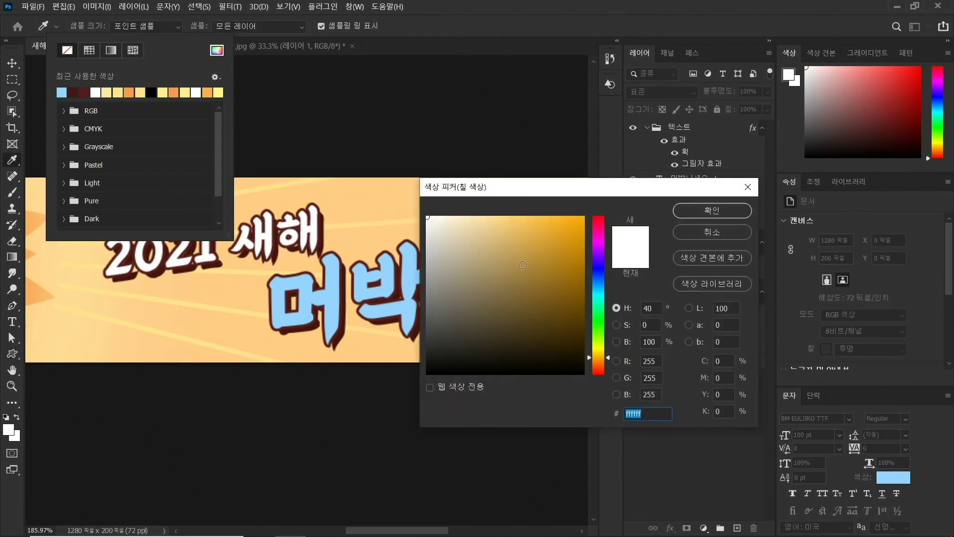
click(521, 217)
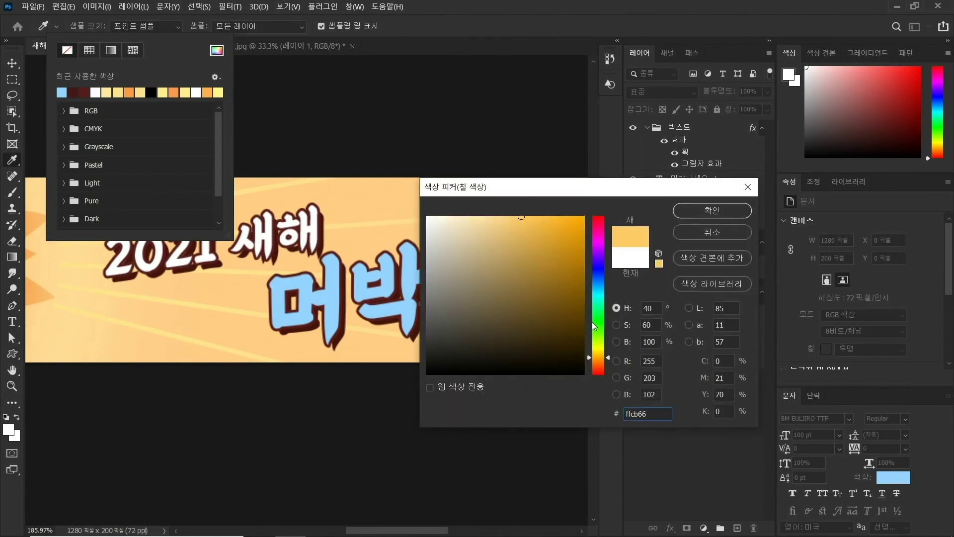
drag(597, 348, 601, 356)
click(510, 217)
click(711, 210)
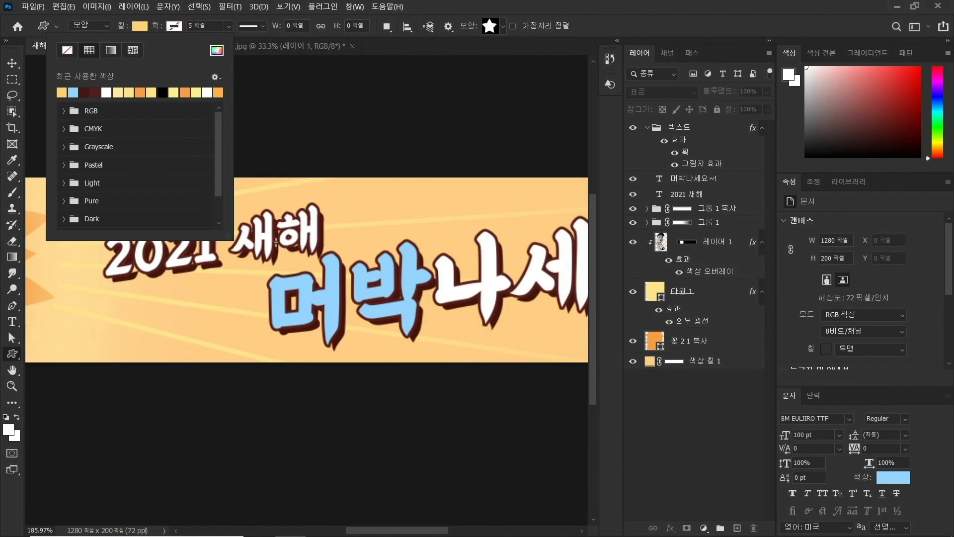
mouse_move(276, 242)
mouse_down()
mouse_move(299, 269)
mouse_move(293, 259)
mouse_up()
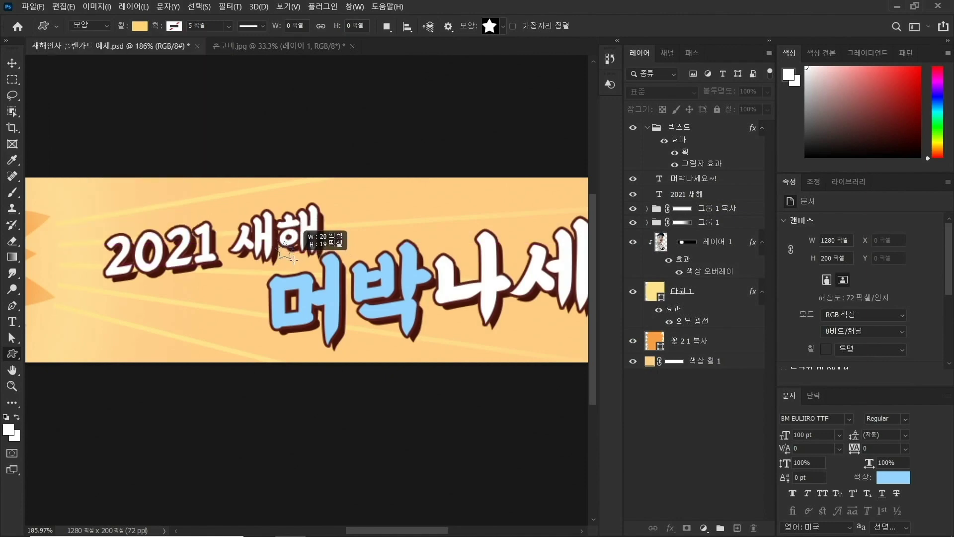
drag(293, 259, 294, 260)
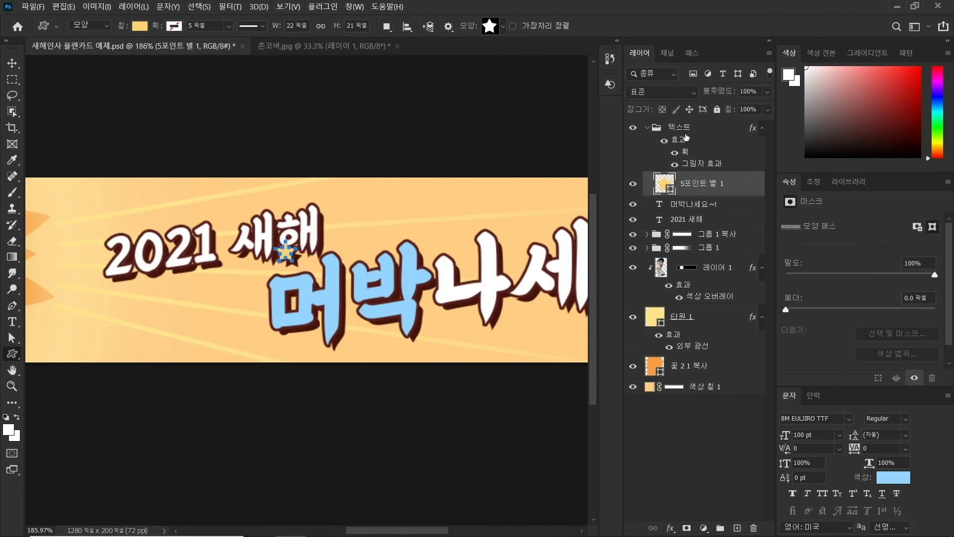
click(703, 131)
- Alt-drag copies of the star to make a row of five stars rising to the right
click(692, 184)
key(z)
drag(368, 259, 406, 259)
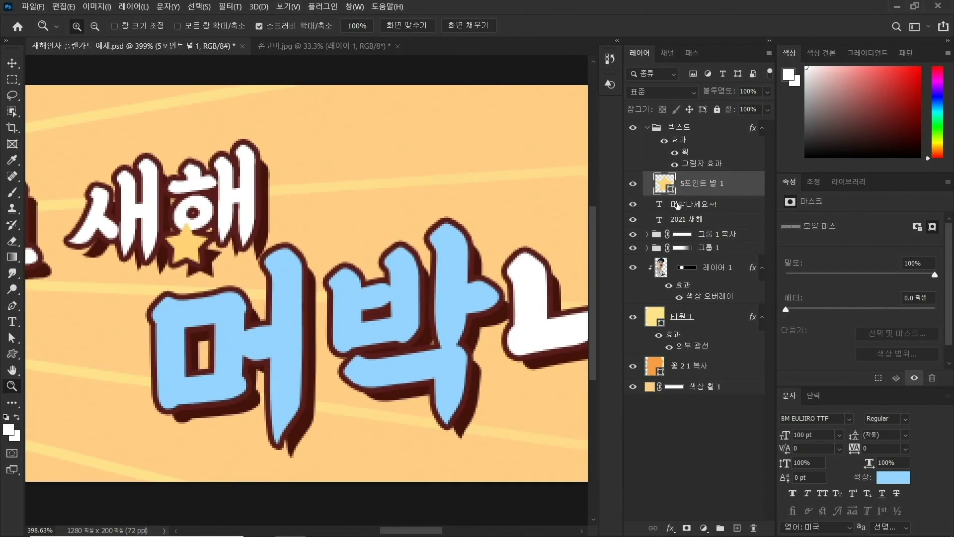
click(11, 64)
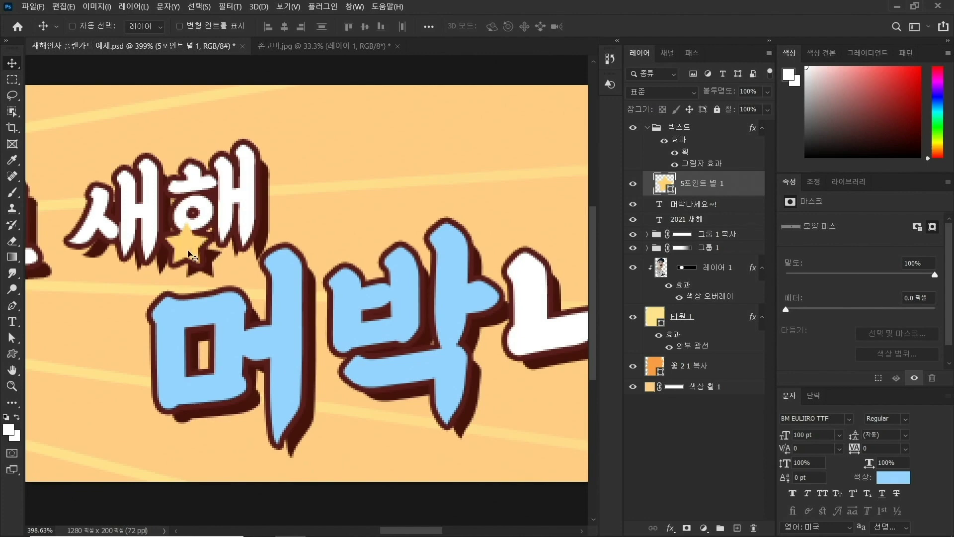
mouse_move(199, 249)
mouse_down()
mouse_move(262, 203)
mouse_move(350, 199)
mouse_move(352, 190)
mouse_move(457, 190)
mouse_move(543, 204)
mouse_up()
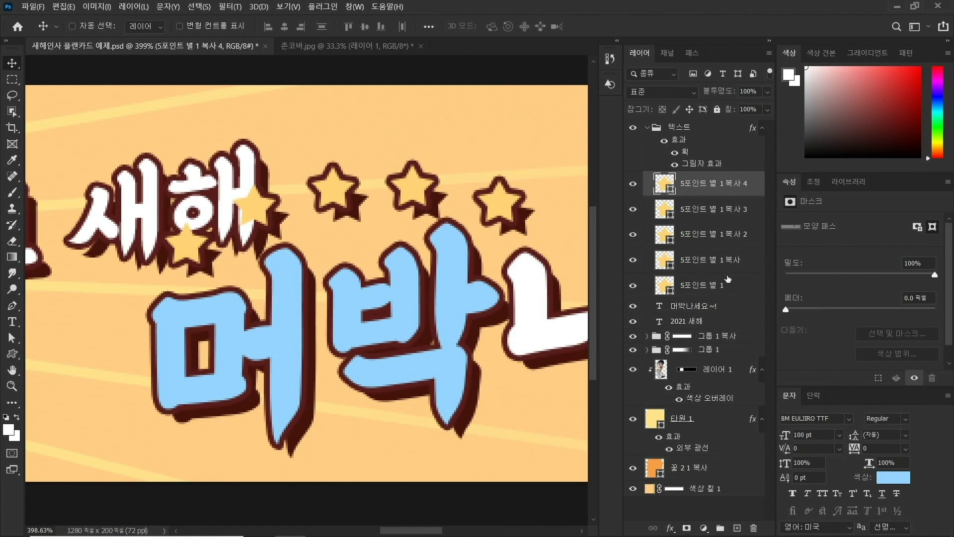
- Scale all five stars to about 85% and rotate them about -6° to follow the text slant
shift+click(734, 290)
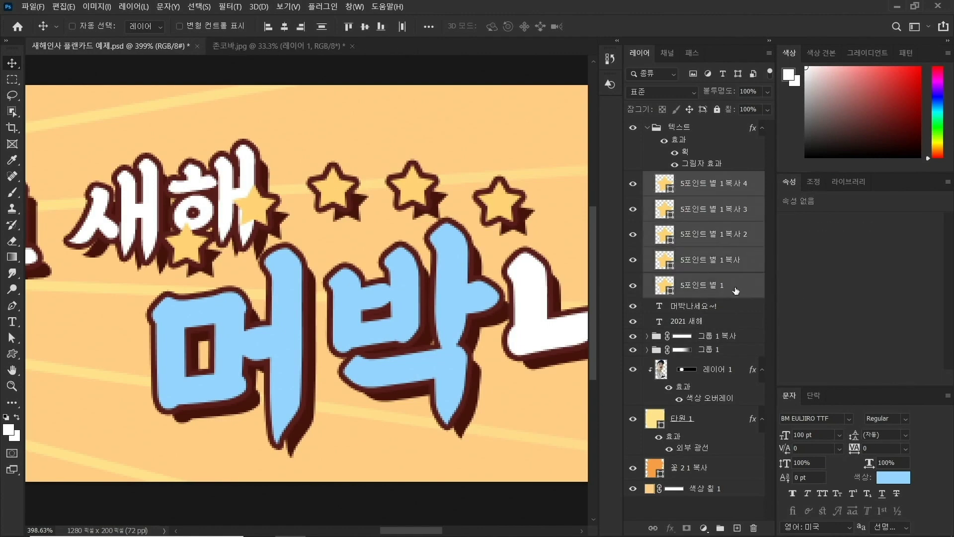
key(ctrl+t)
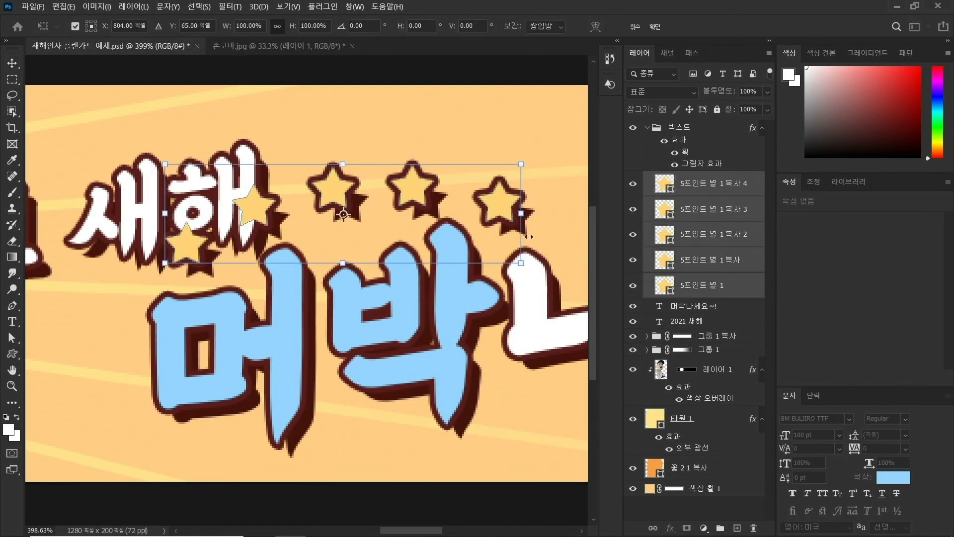
drag(528, 261, 472, 248)
drag(522, 209, 522, 185)
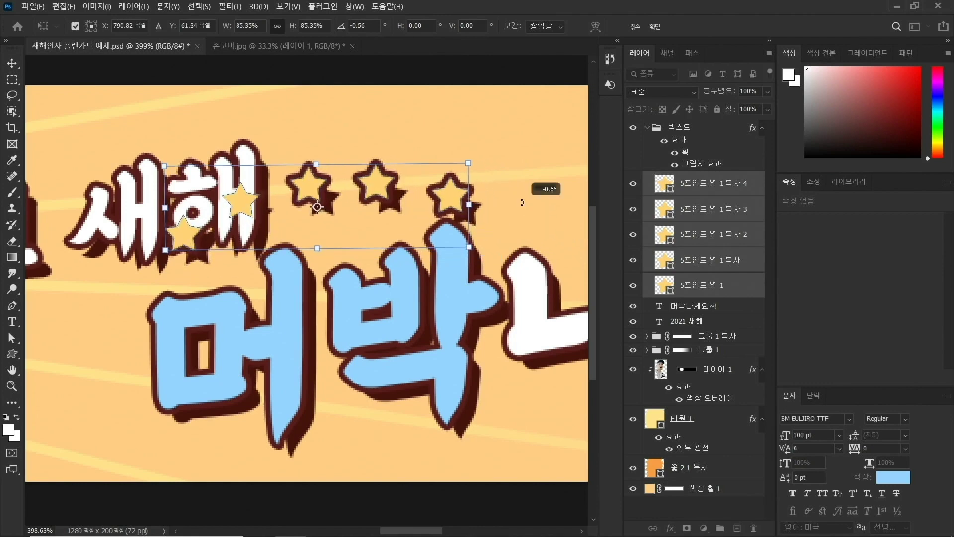
drag(441, 192, 442, 191)
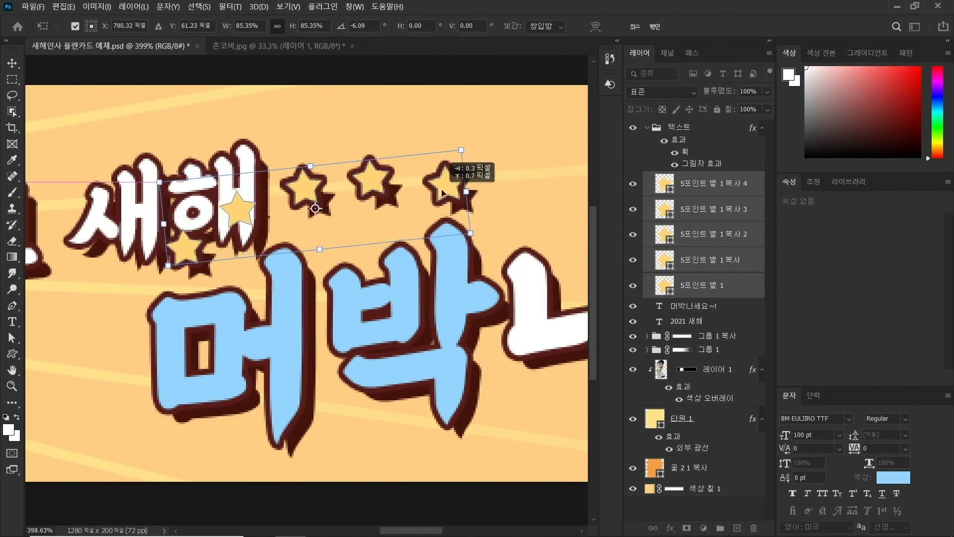
drag(521, 207, 520, 205)
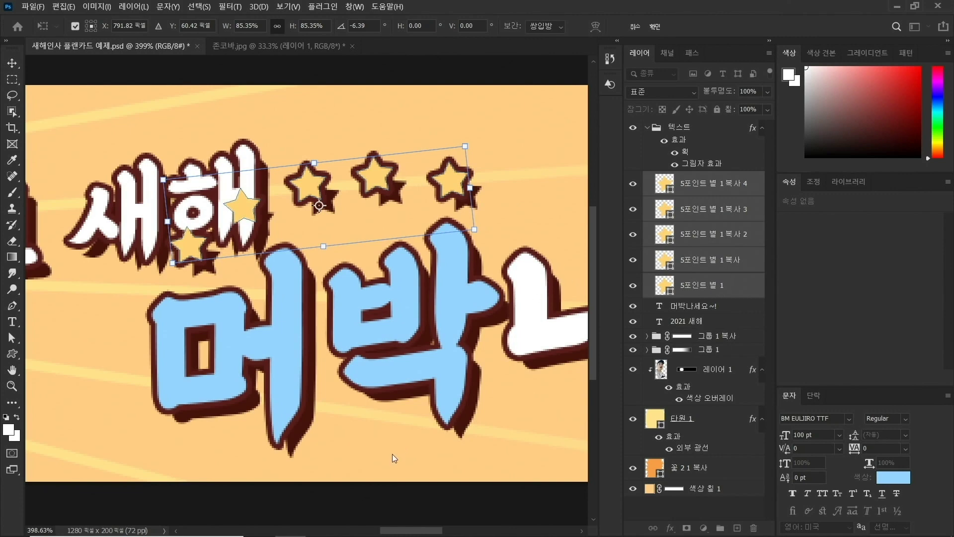
key(Return)
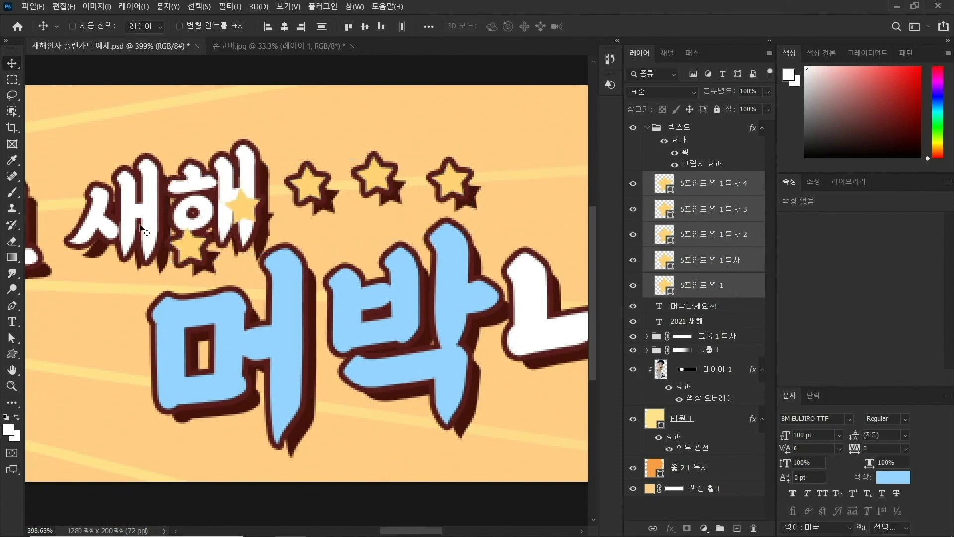
double_click(15, 369)
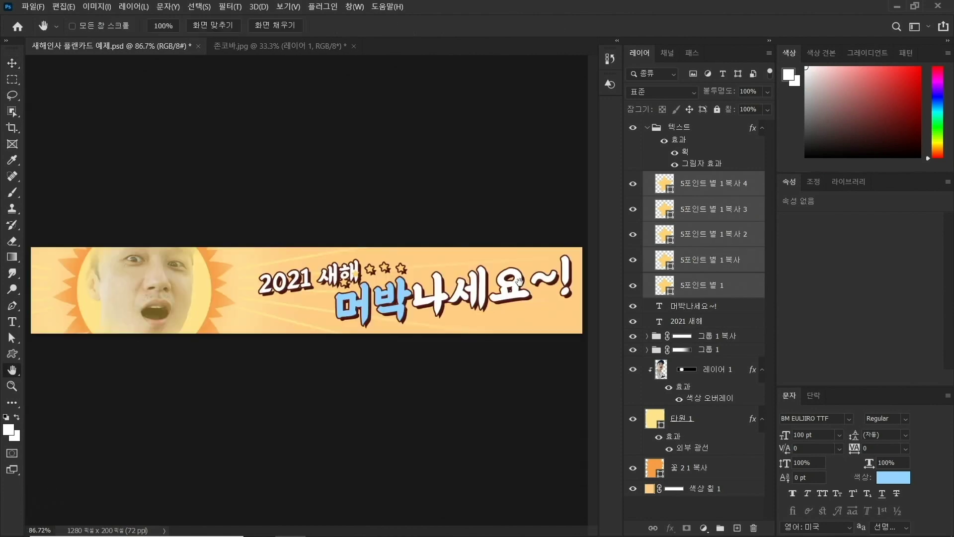
- Move 2021 새해 up-left to about X 475.61, Y 16.88 px and collapse the 텍스트 group
click(692, 322)
click(738, 324)
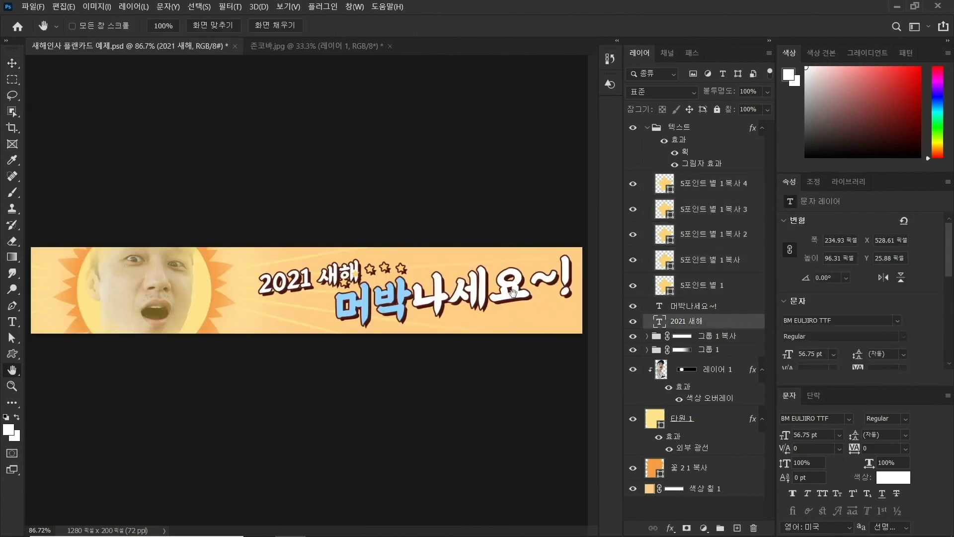
key(v)
mouse_move(375, 292)
mouse_down()
mouse_move(354, 290)
mouse_move(361, 284)
mouse_up()
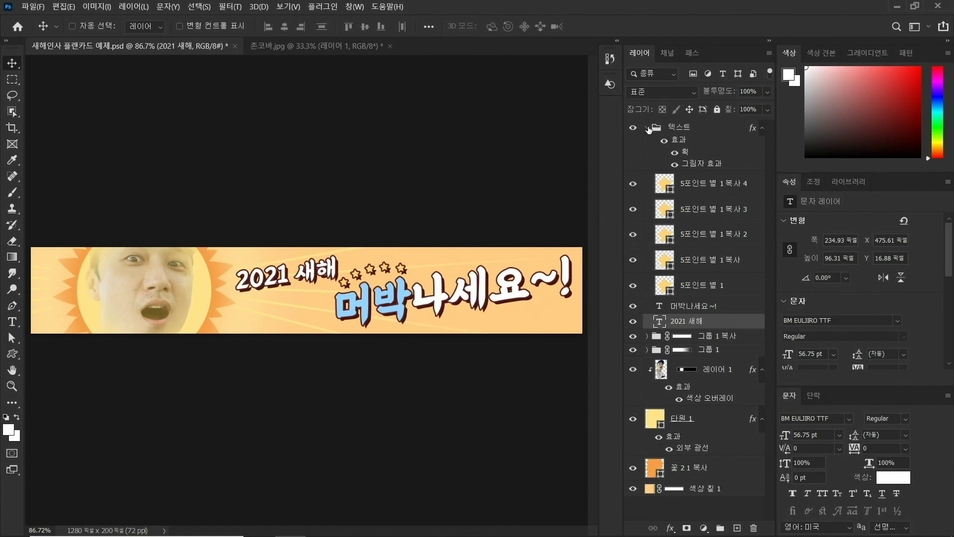
click(647, 128)
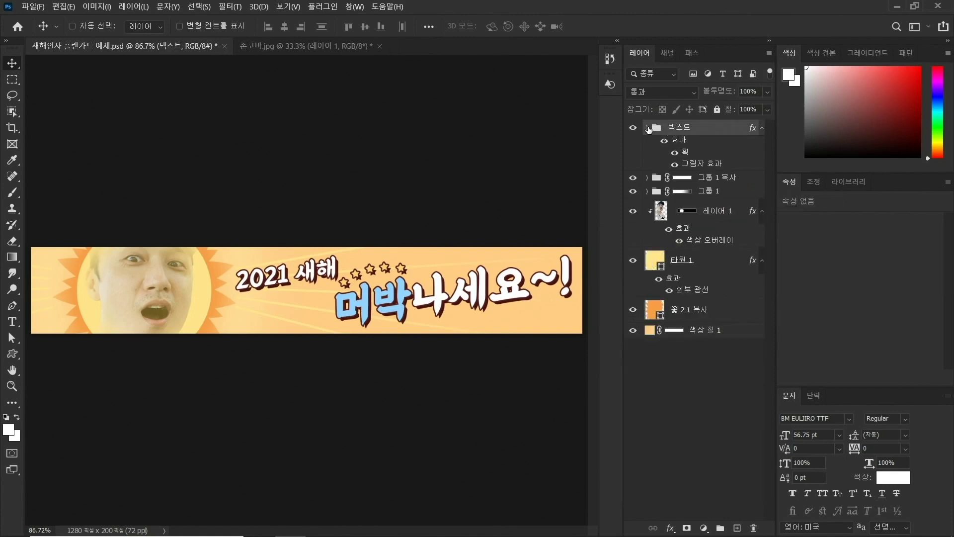
- Add a Normal-mode #ffffff Inner Shadow to the 텍스트 group: 100% opacity, 3 px distance, size 0
double_click(724, 130)
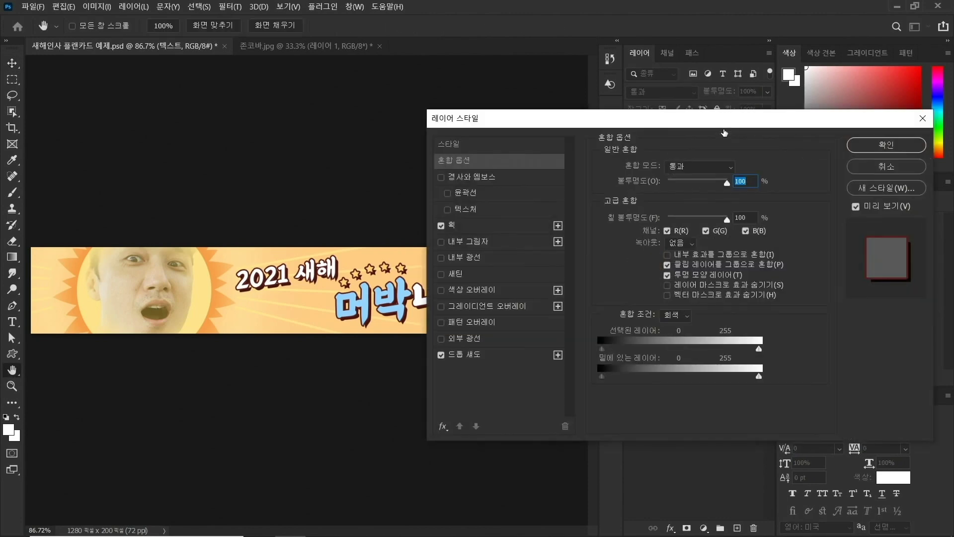
click(478, 243)
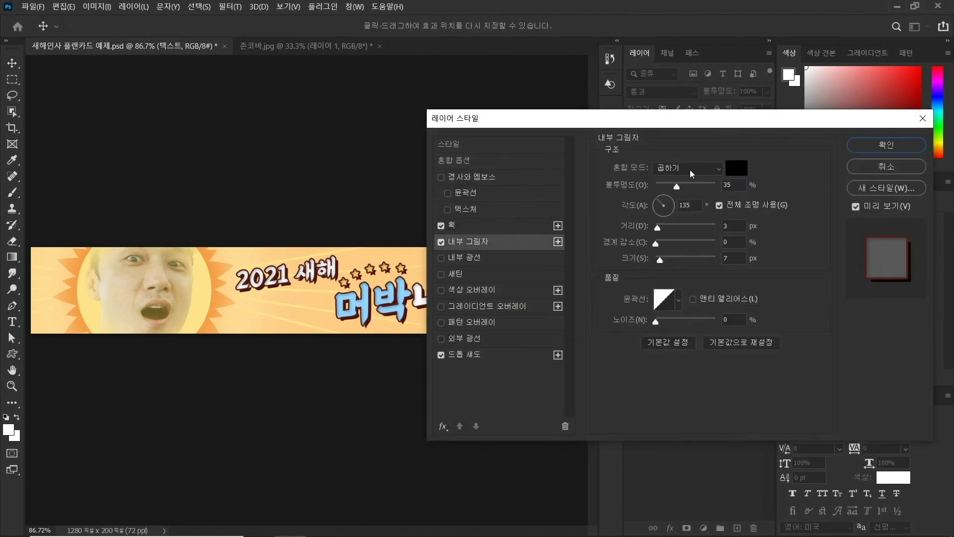
click(692, 169)
click(735, 170)
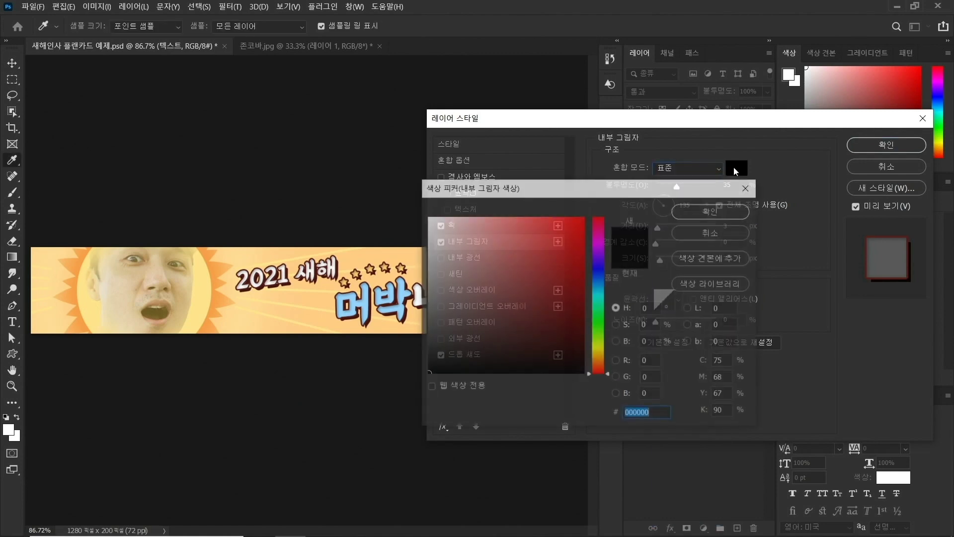
text(ffffff)
click(693, 210)
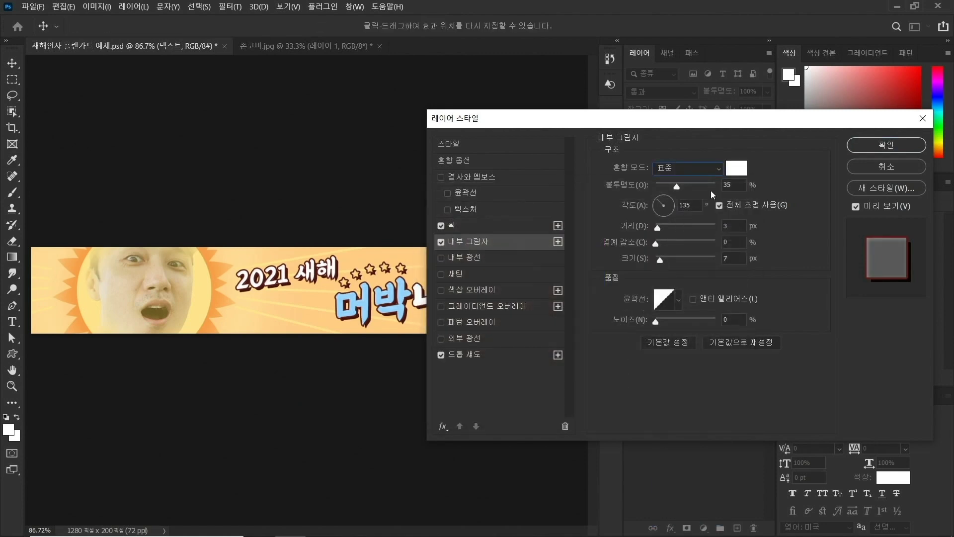
drag(676, 187, 729, 186)
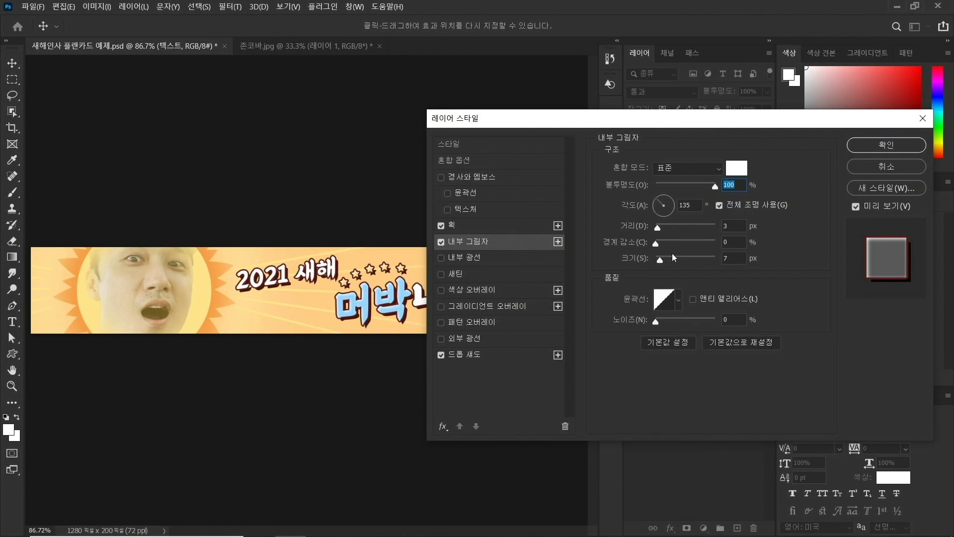
drag(661, 261, 648, 265)
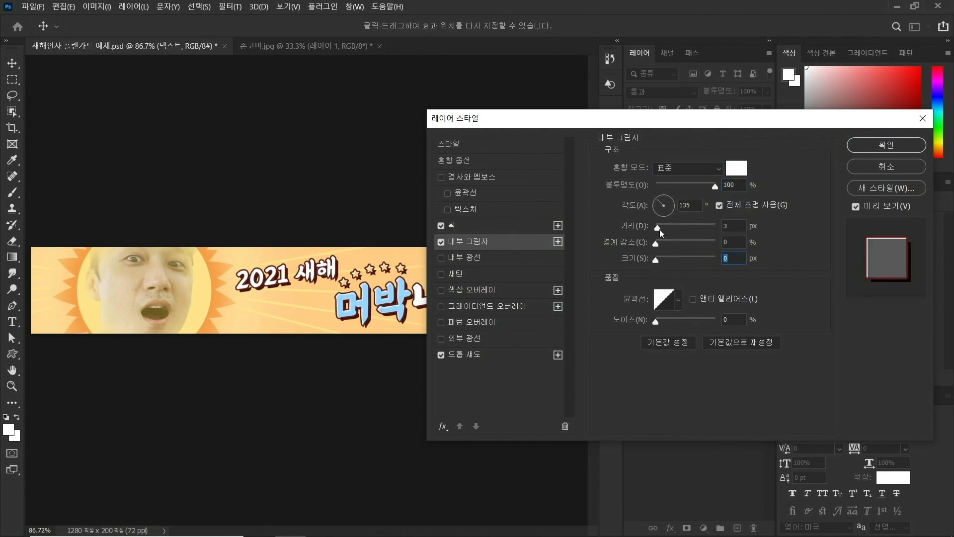
drag(660, 227, 662, 228)
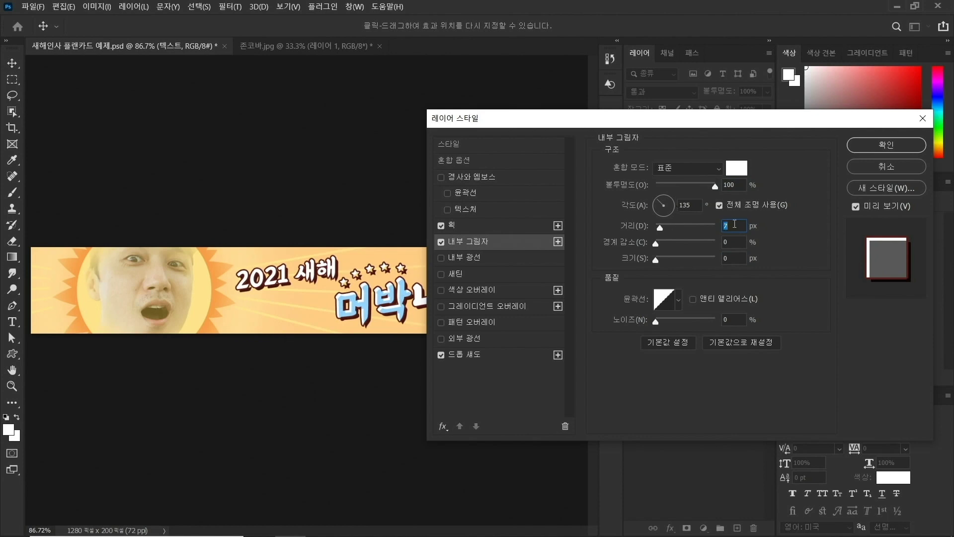
text(3)
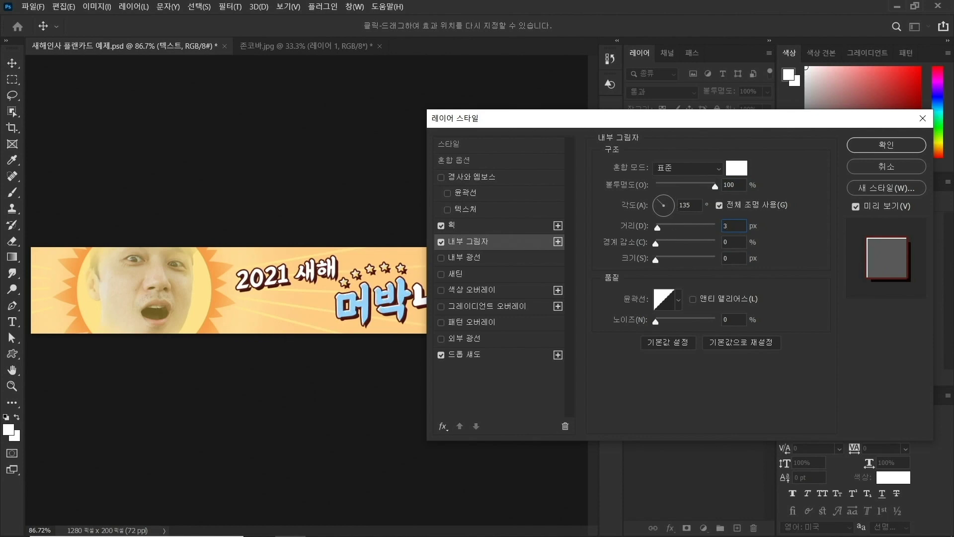
click(885, 145)
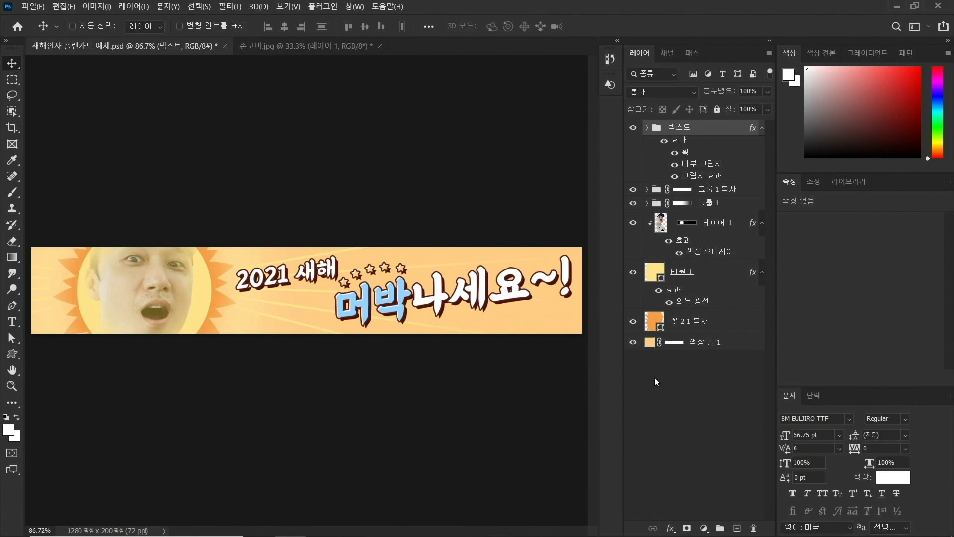
- Save the banner as the JPEG '새해인사 플랜카드 예제.jpg' with Quality 12 (Maximum)
click(34, 5)
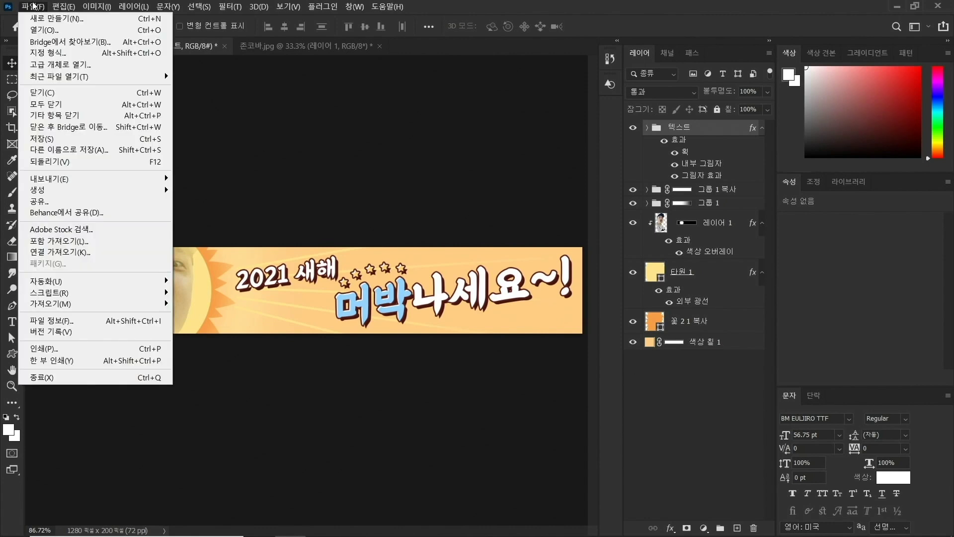
click(56, 151)
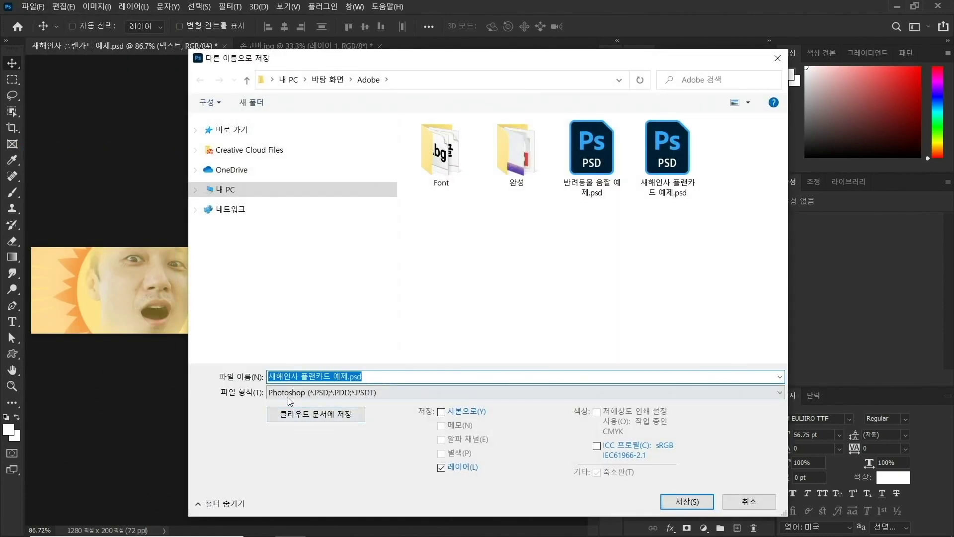
click(328, 392)
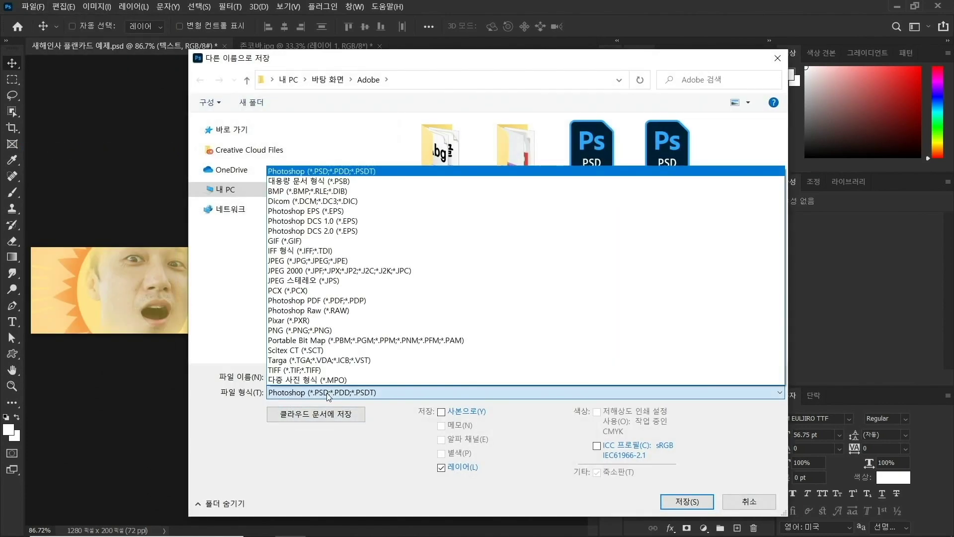
click(293, 264)
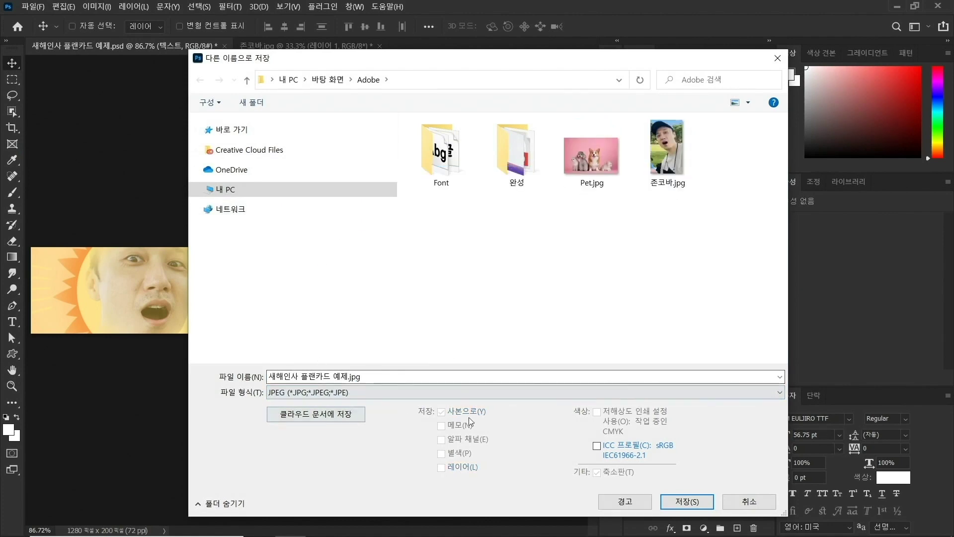
click(687, 501)
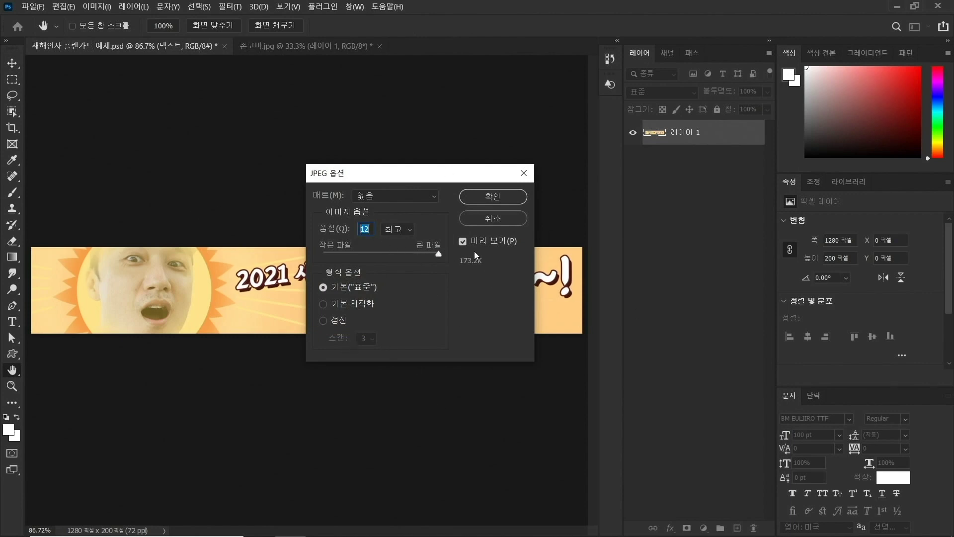
click(493, 197)
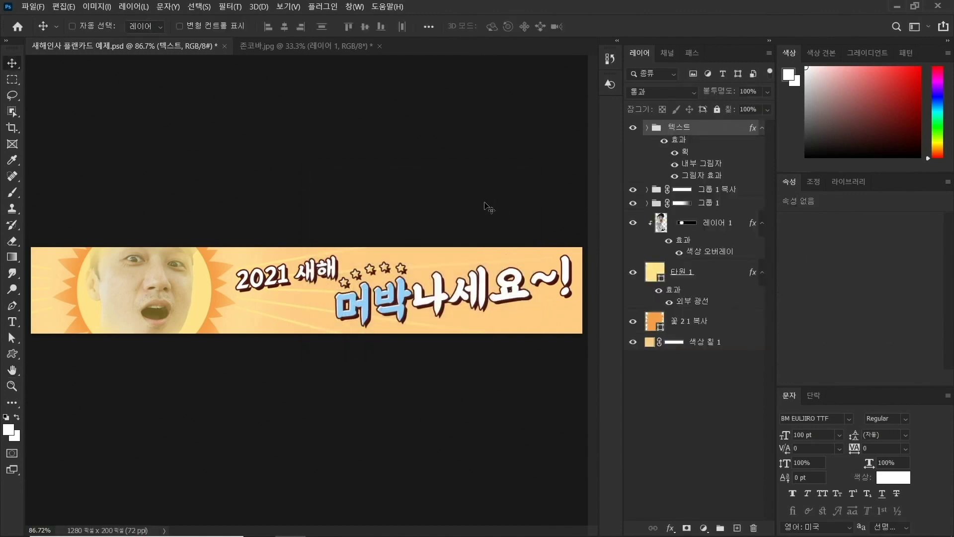